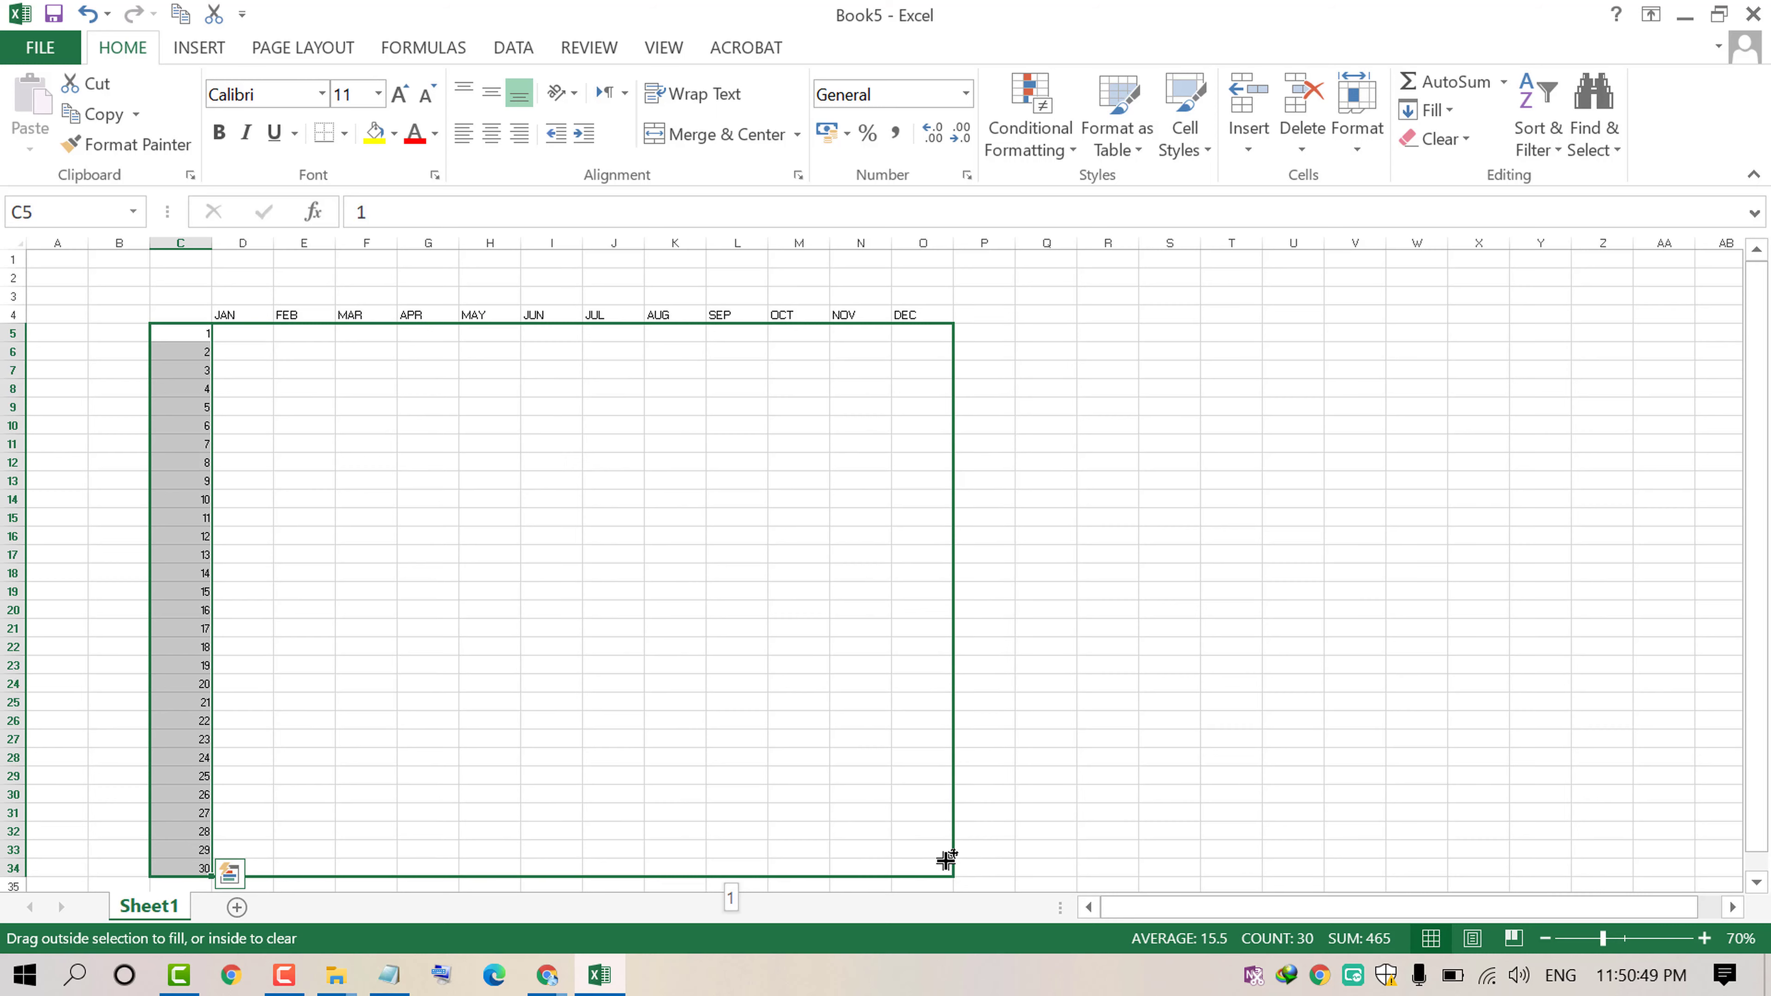
Step: Copy the row 34 values of the day table down into row 35
{"action": "left_click", "coordinate": [987, 795]}
{"action": "scroll", "coordinate": [557, 664], "scroll_direction": "down", "scroll_amount": 1}
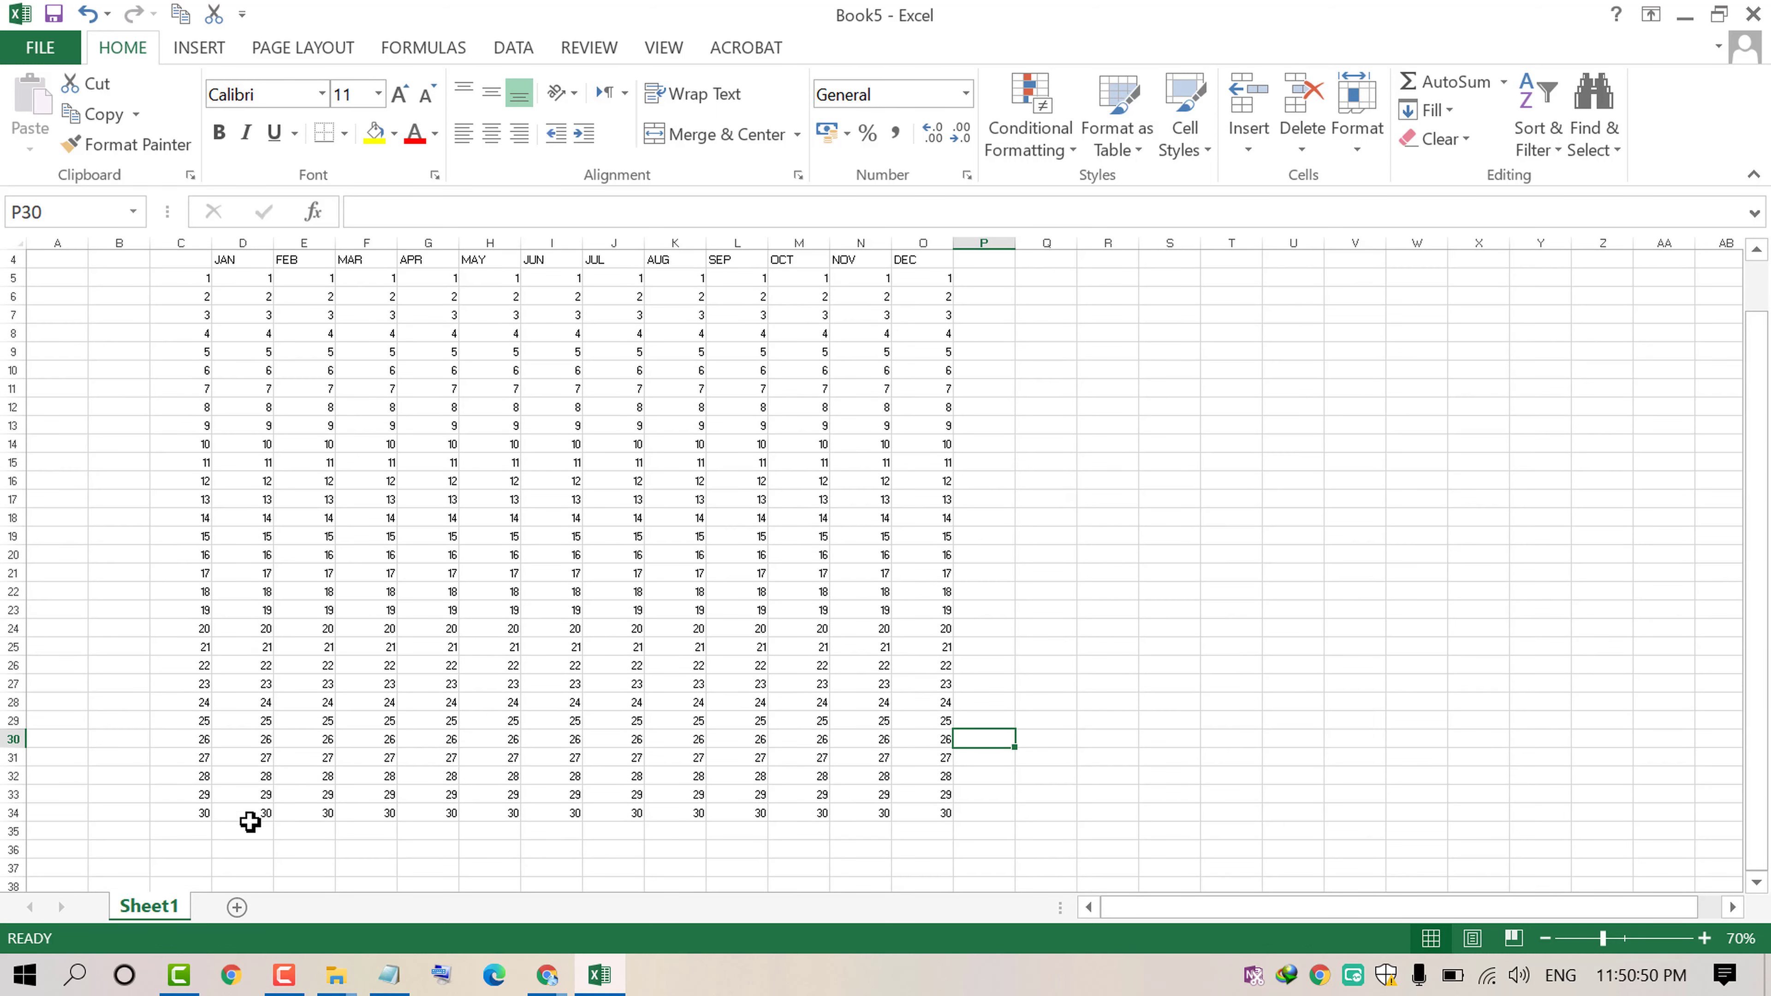
{"action": "left_click_drag", "start_coordinate": [184, 819], "coordinate": [959, 842]}
{"action": "left_click", "coordinate": [971, 858]}
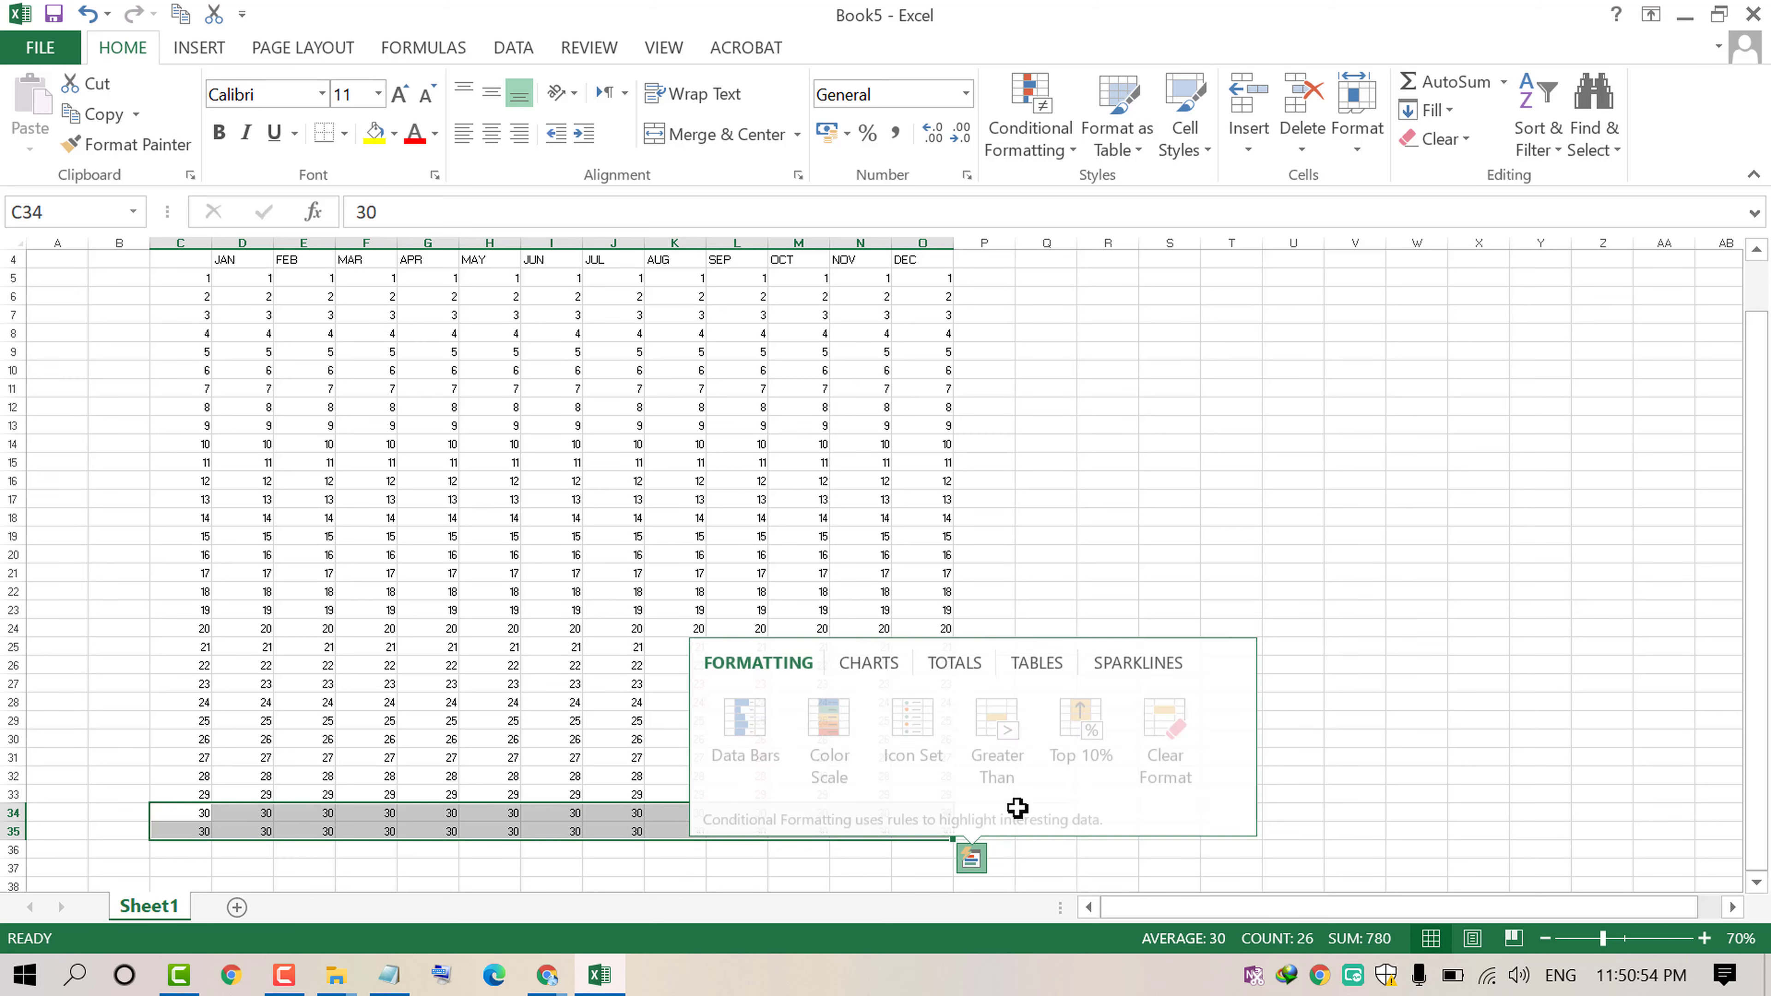
{"action": "left_click", "coordinate": [260, 668]}
Step: Set C35 to 31 and fill that value across row 35 through column O
{"action": "left_click", "coordinate": [185, 835]}
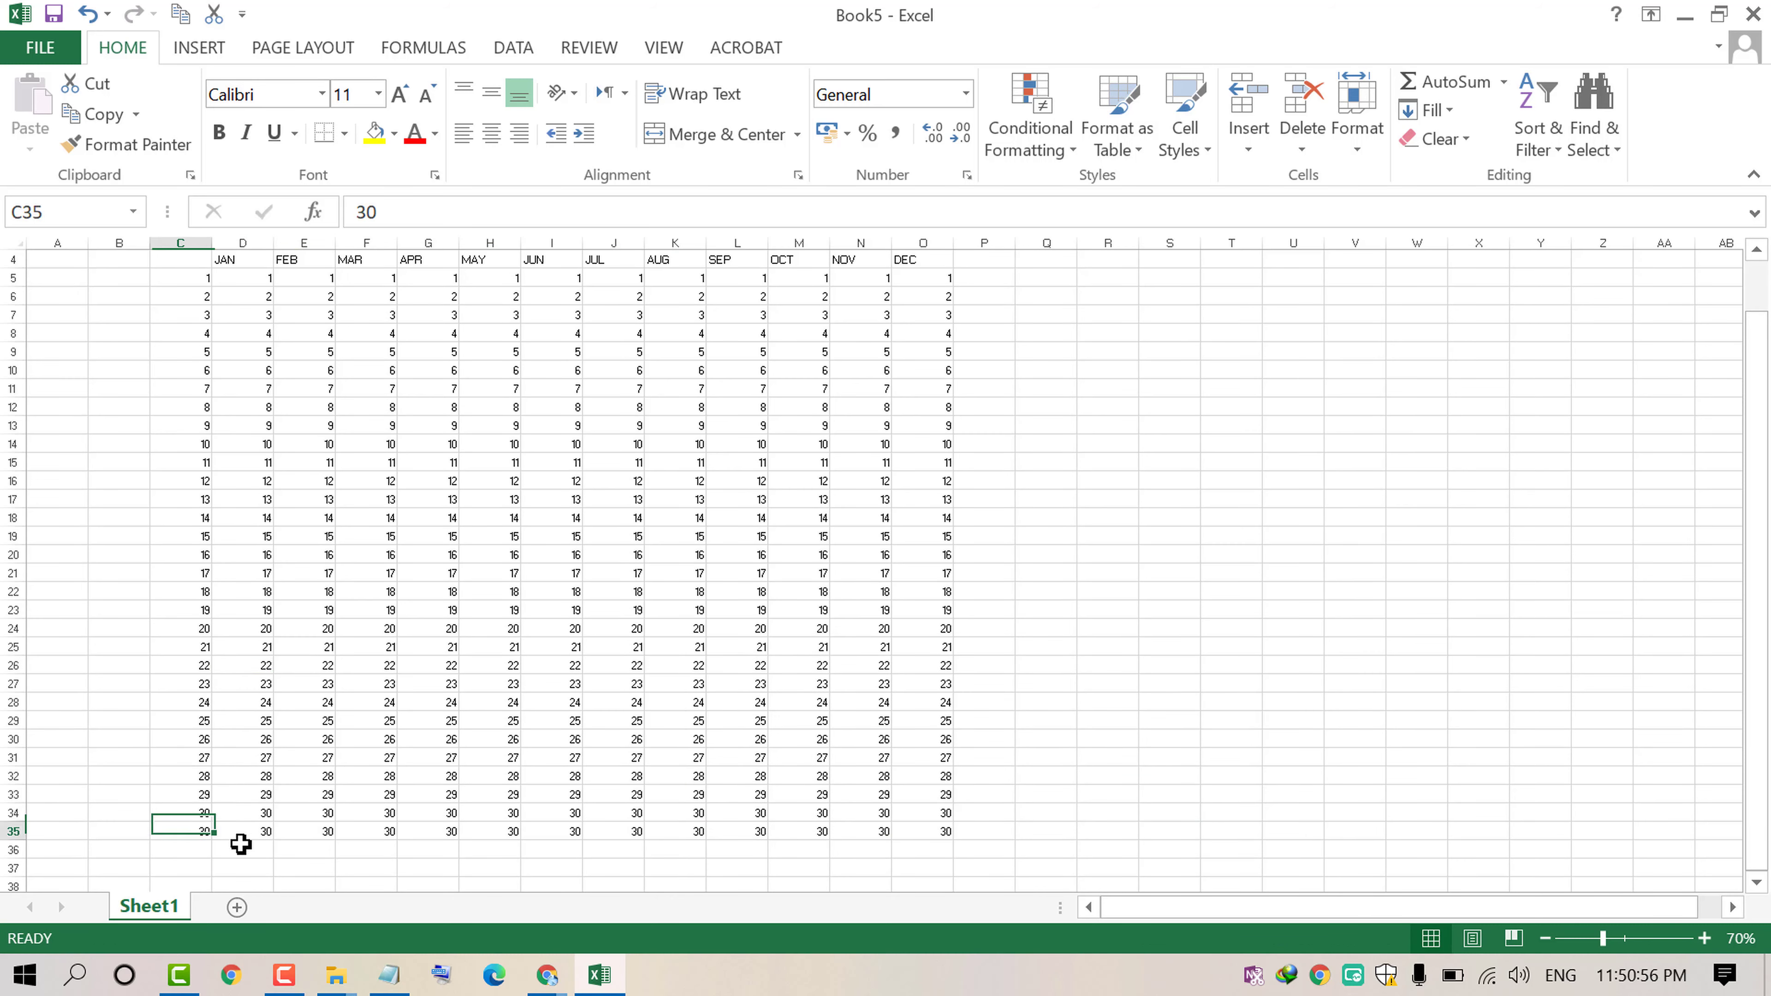
{"action": "type", "text": "2"}
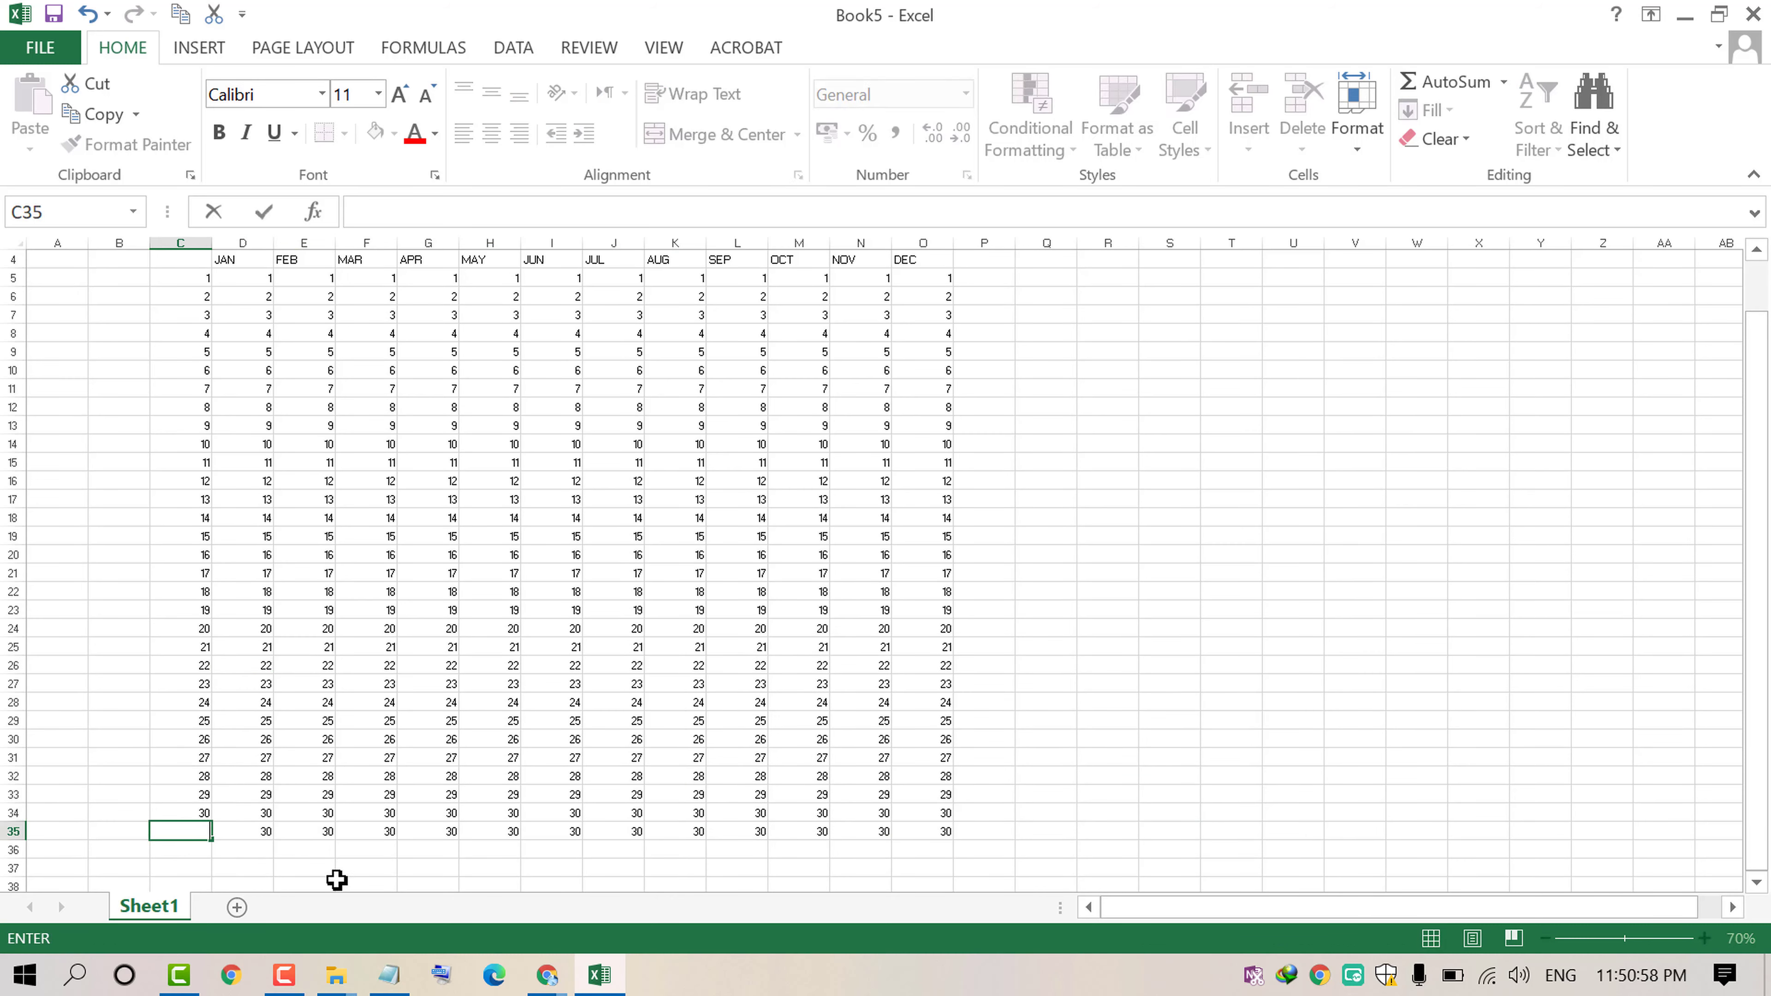
{"action": "type", "text": "31"}
{"action": "key", "text": "Return"}
{"action": "left_click", "coordinate": [202, 830]}
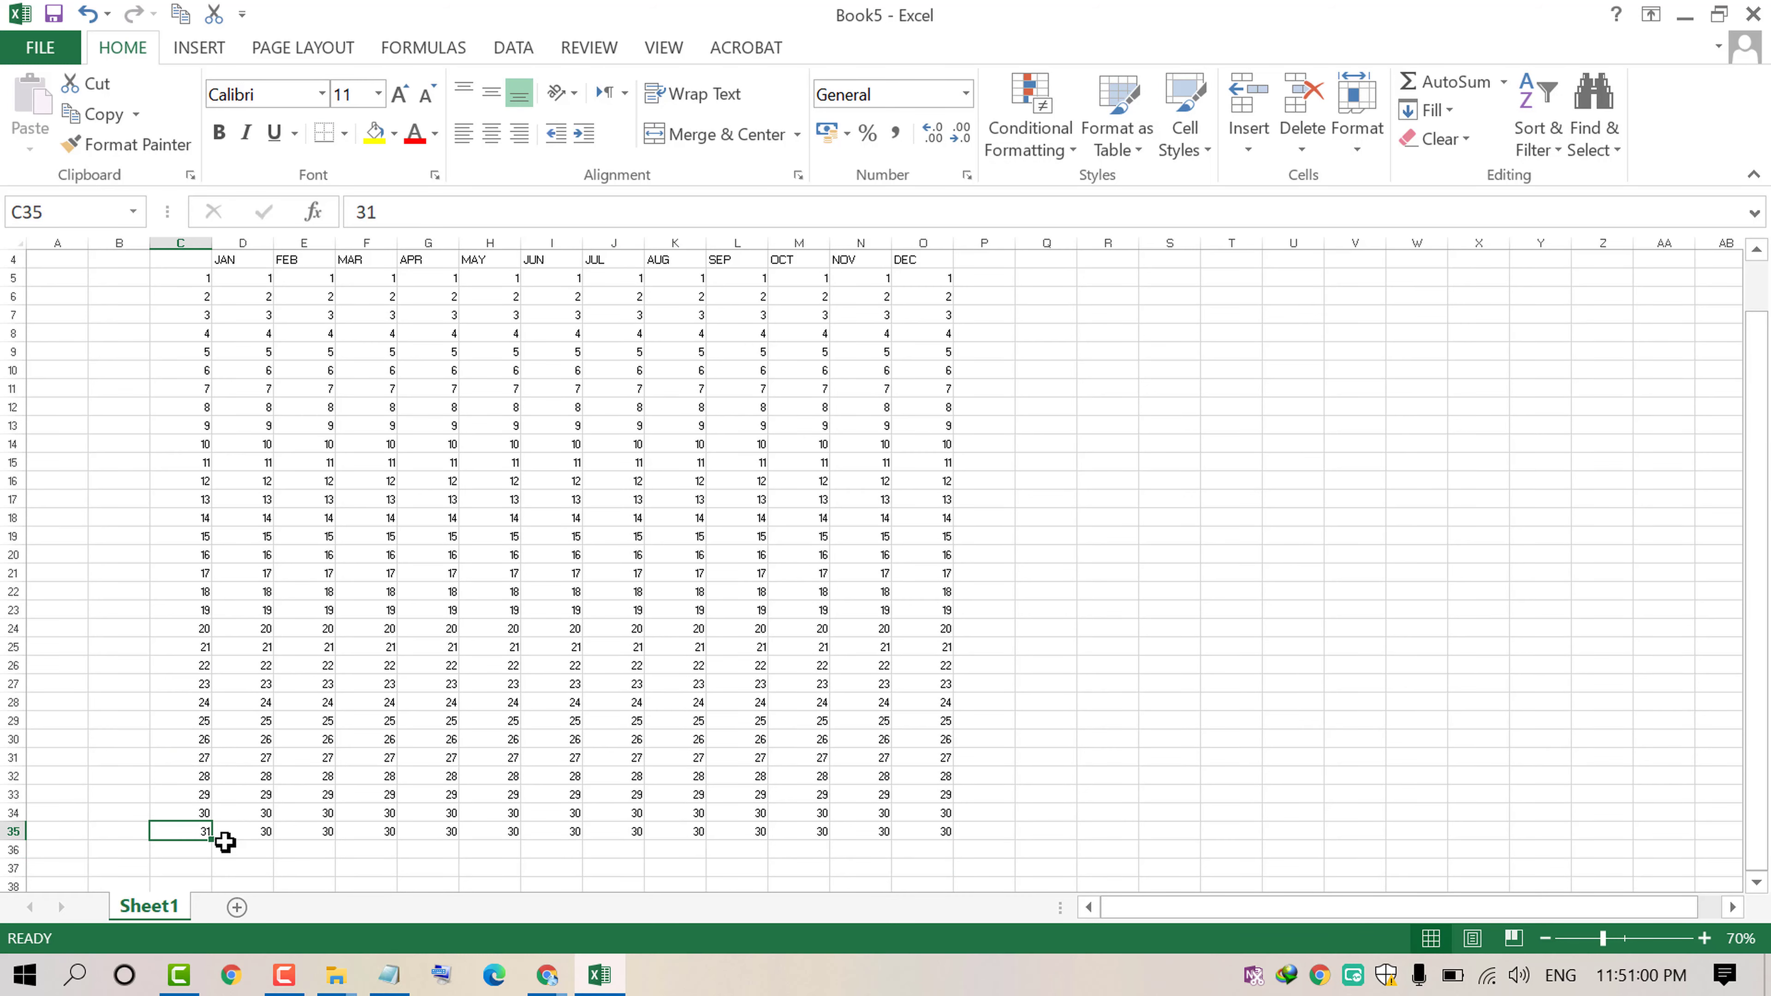
{"action": "left_click_drag", "start_coordinate": [216, 843], "coordinate": [957, 878]}
Step: Narrow column D
{"action": "left_click", "coordinate": [1007, 793]}
{"action": "scroll", "coordinate": [545, 632], "scroll_direction": "up", "scroll_amount": 1}
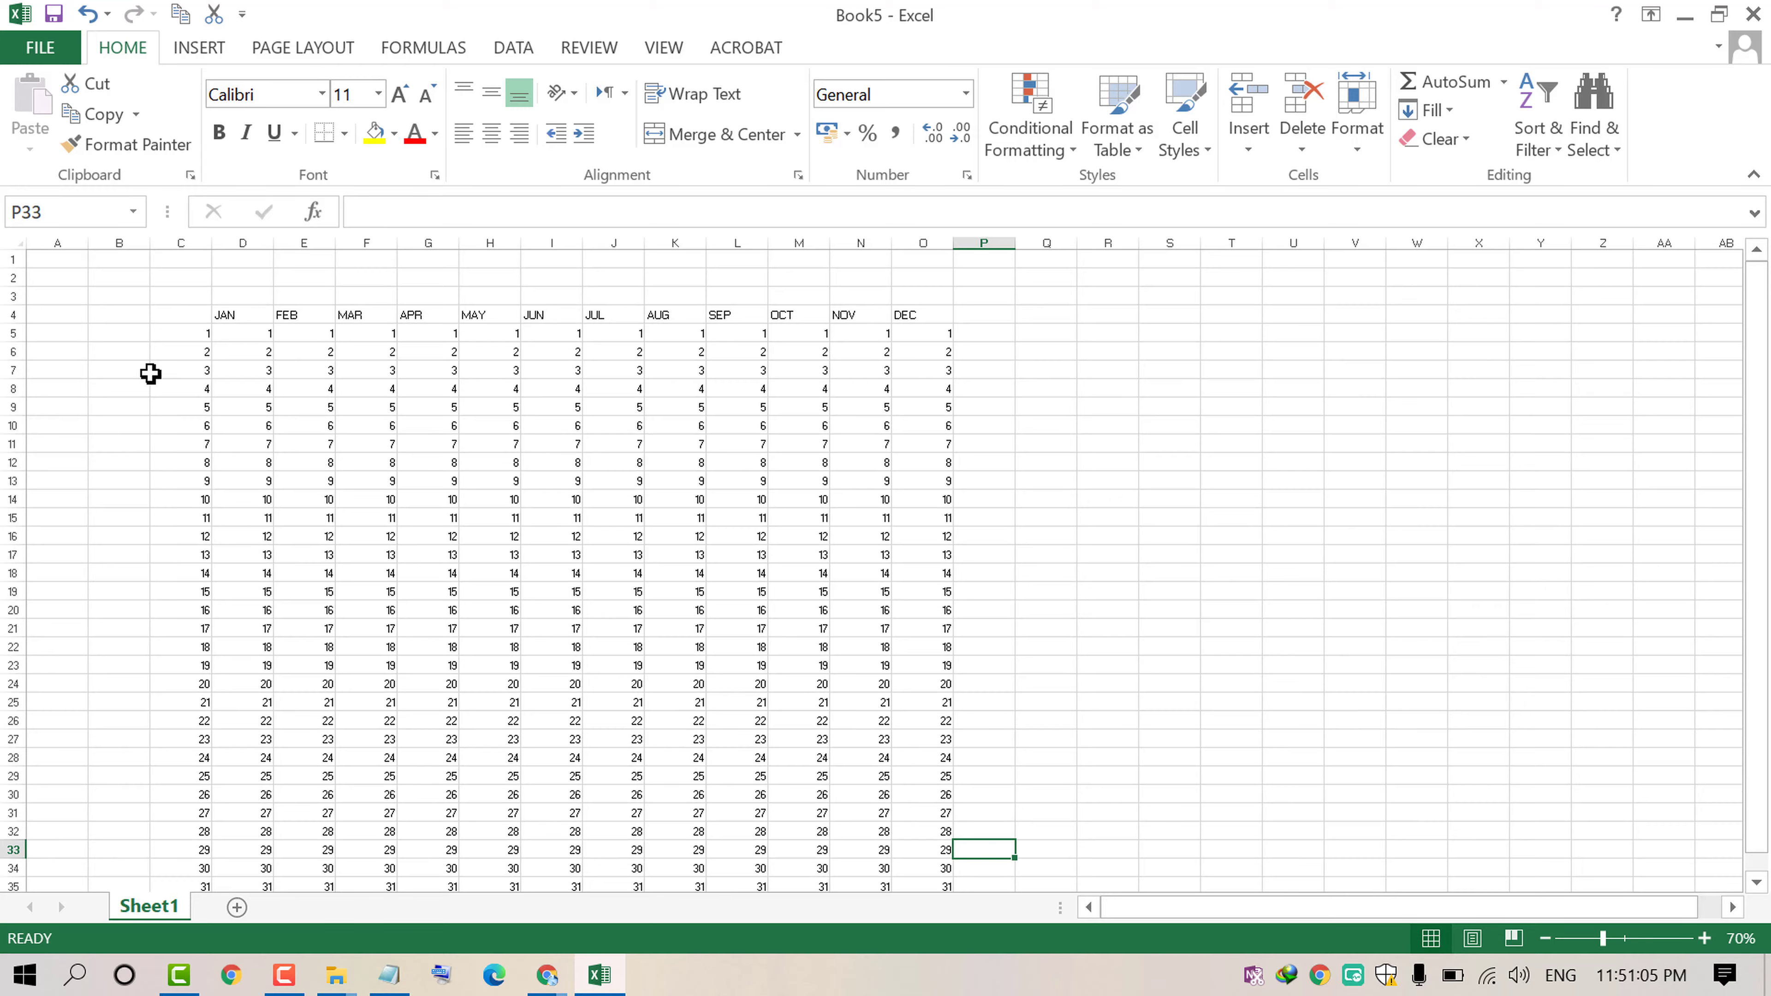
{"action": "scroll", "coordinate": [150, 374], "scroll_direction": "up", "scroll_amount": 3, "text": "ctrl"}
{"action": "scroll", "coordinate": [376, 380], "scroll_direction": "up", "scroll_amount": 4}
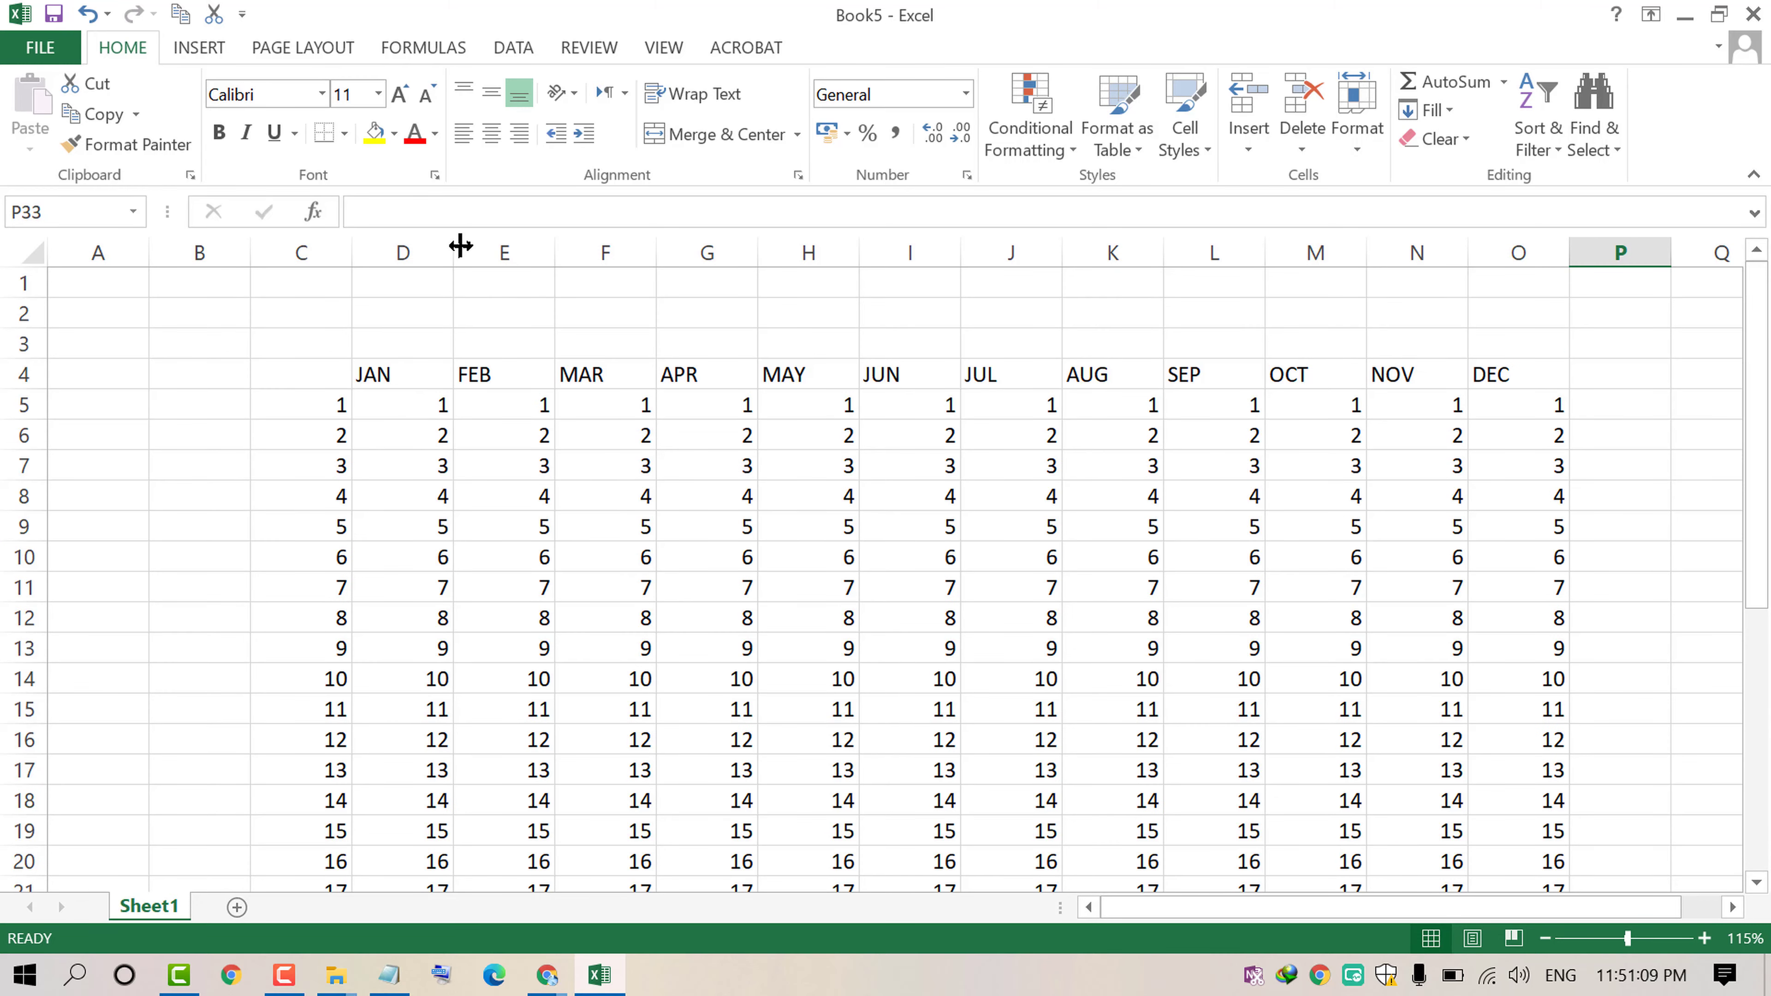
{"action": "left_click_drag", "start_coordinate": [460, 245], "coordinate": [424, 274]}
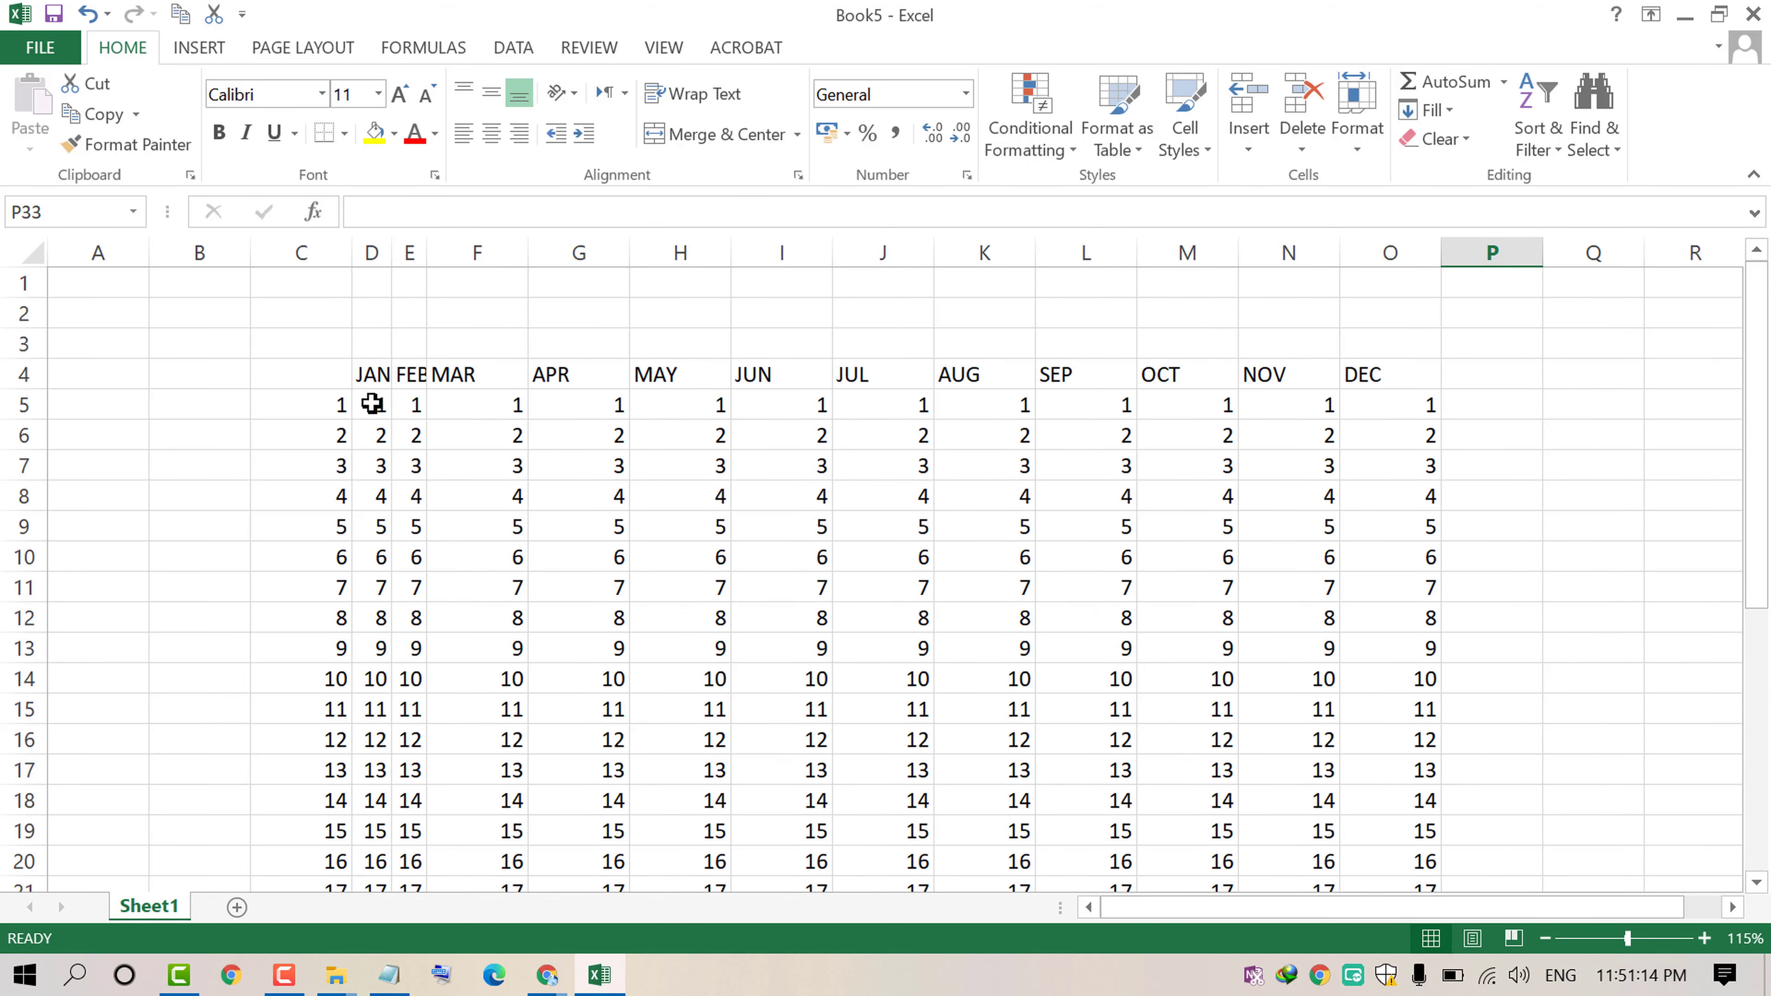
Step: Format cells D2:D4 as merged, wrapped text rotated to 90 degrees
{"action": "left_click_drag", "start_coordinate": [367, 378], "coordinate": [372, 317]}
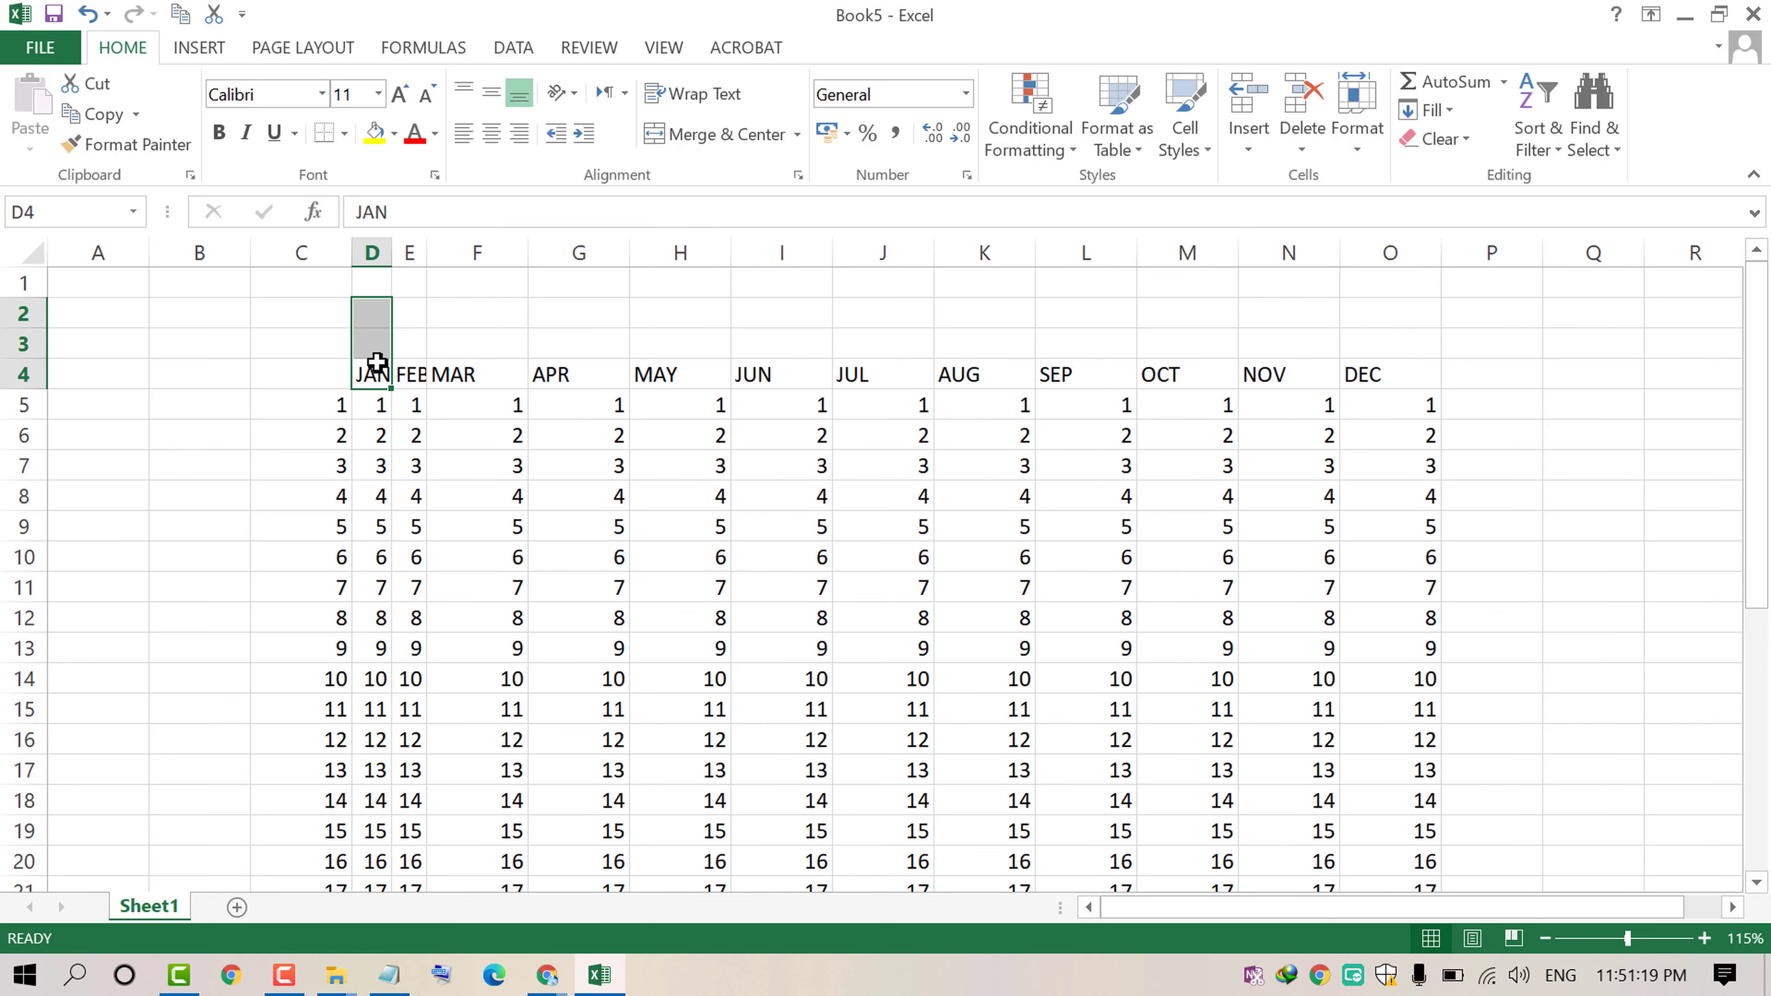
{"action": "right_click", "coordinate": [373, 376]}
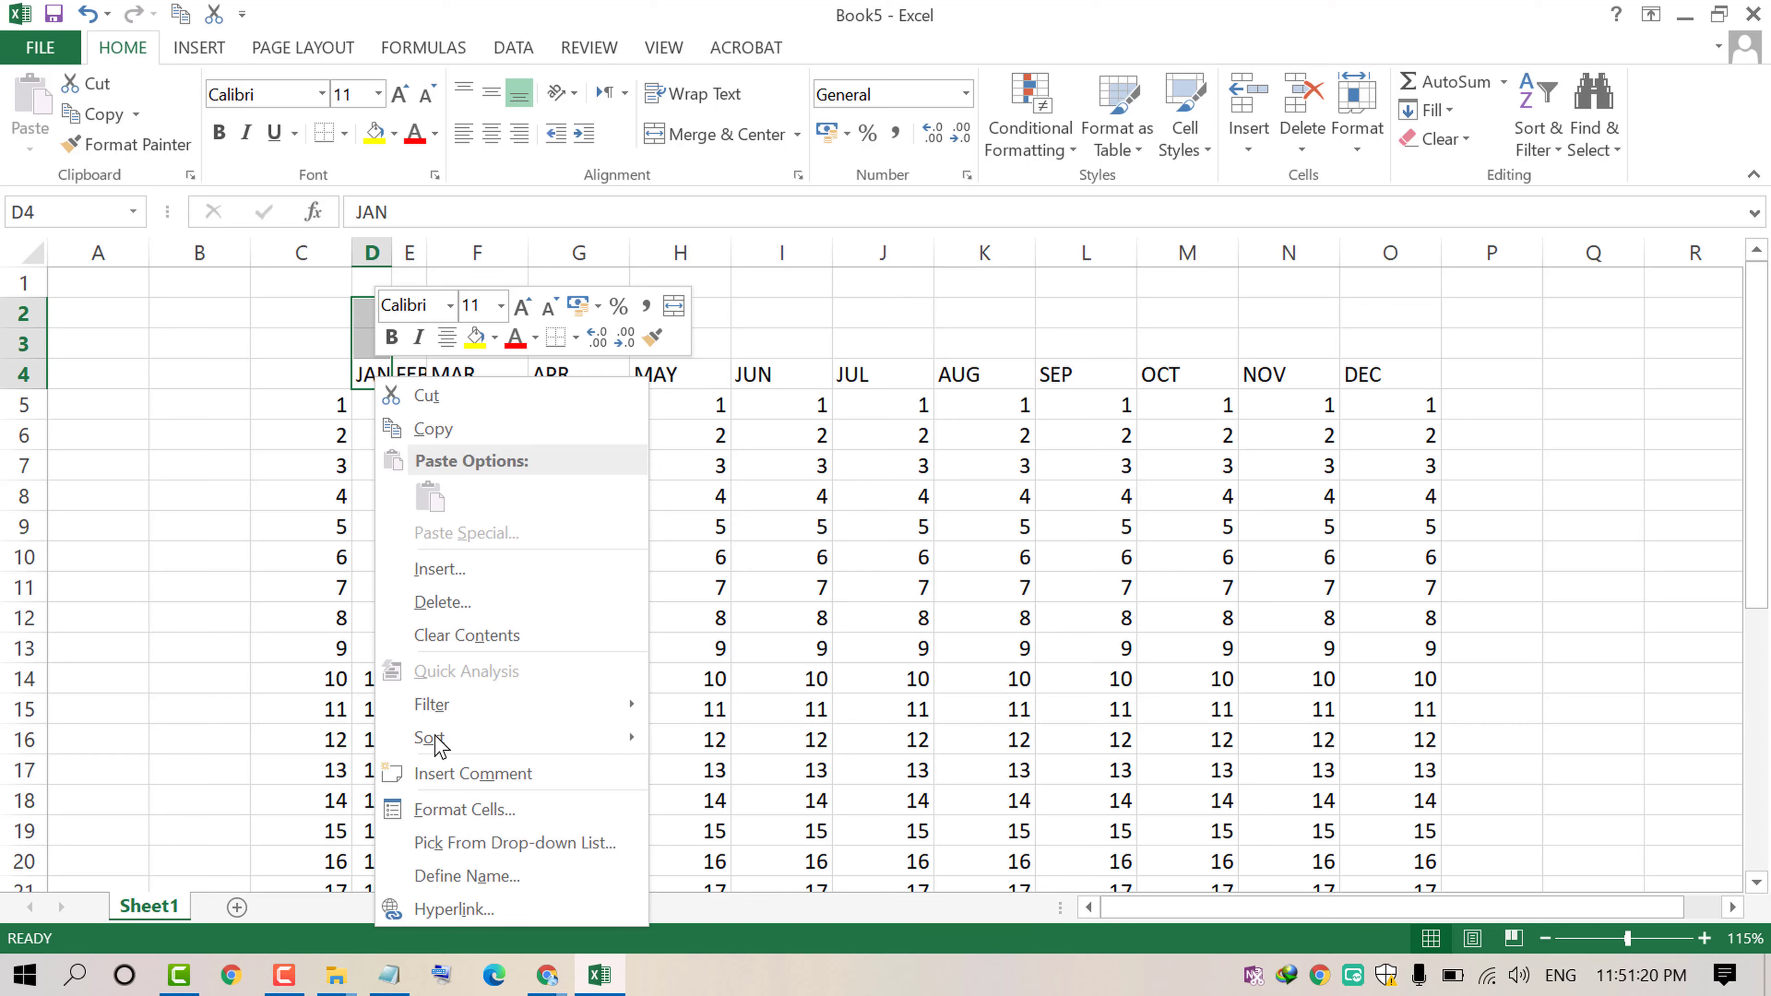
{"action": "left_click", "coordinate": [462, 813]}
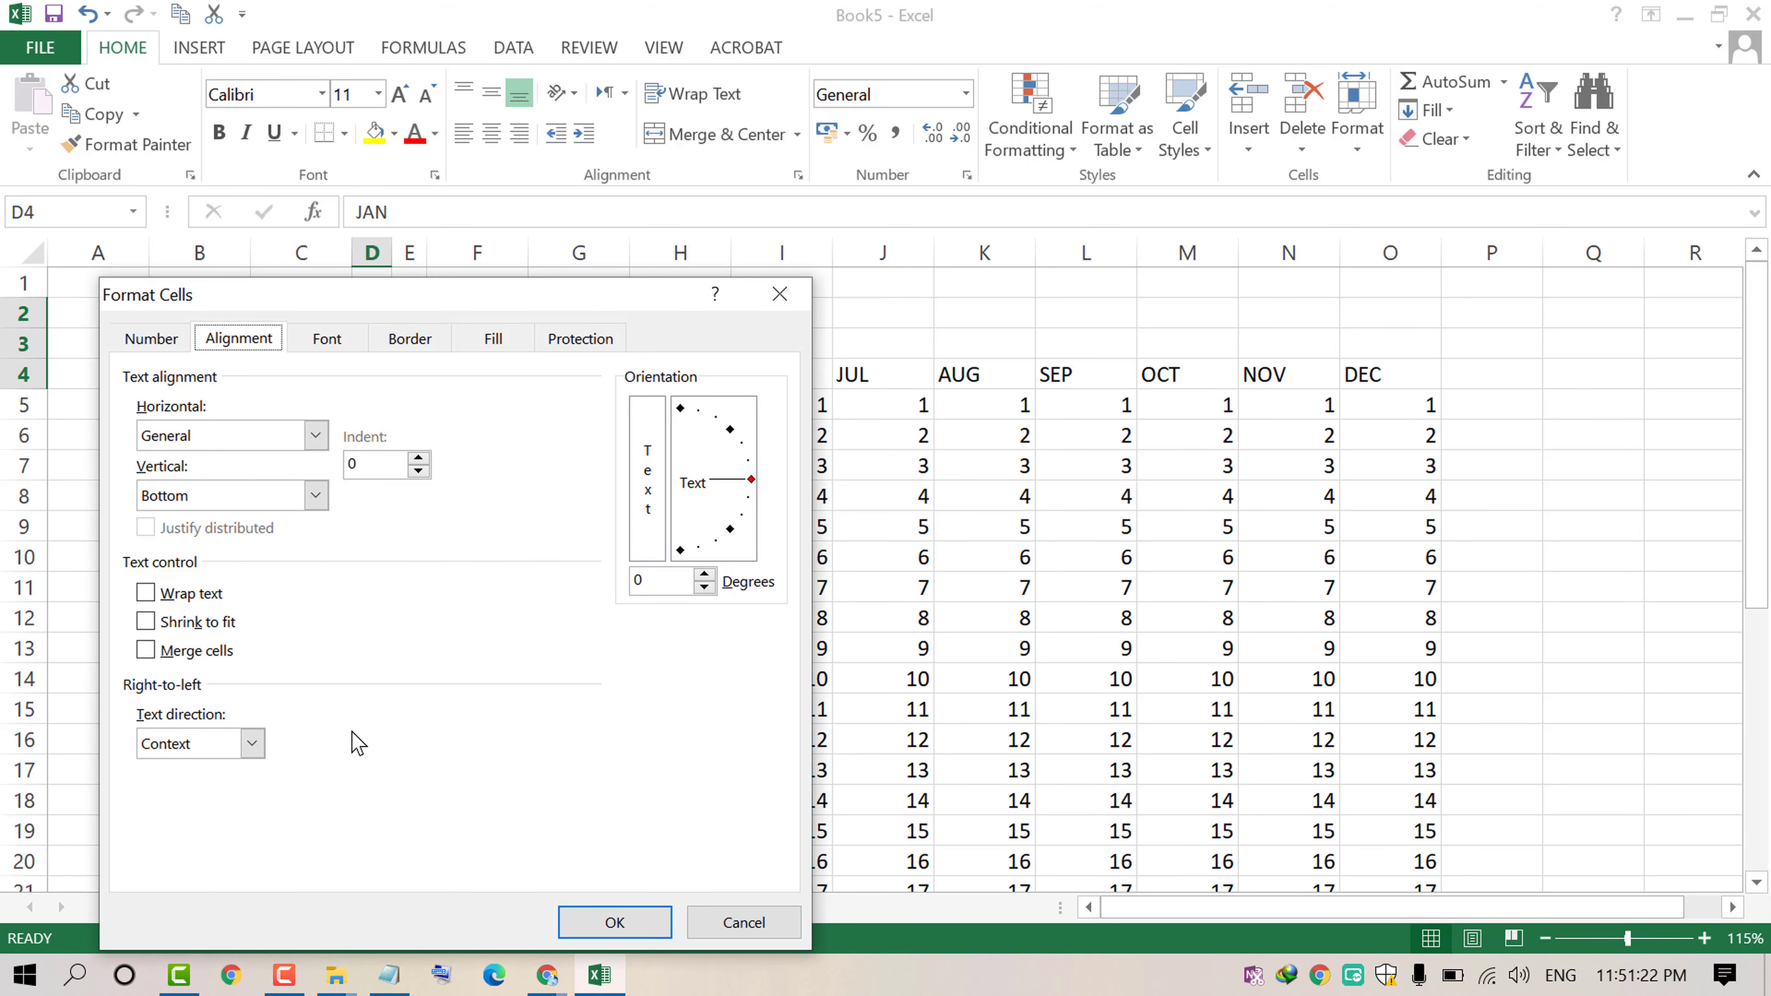
{"action": "left_click", "coordinate": [199, 650]}
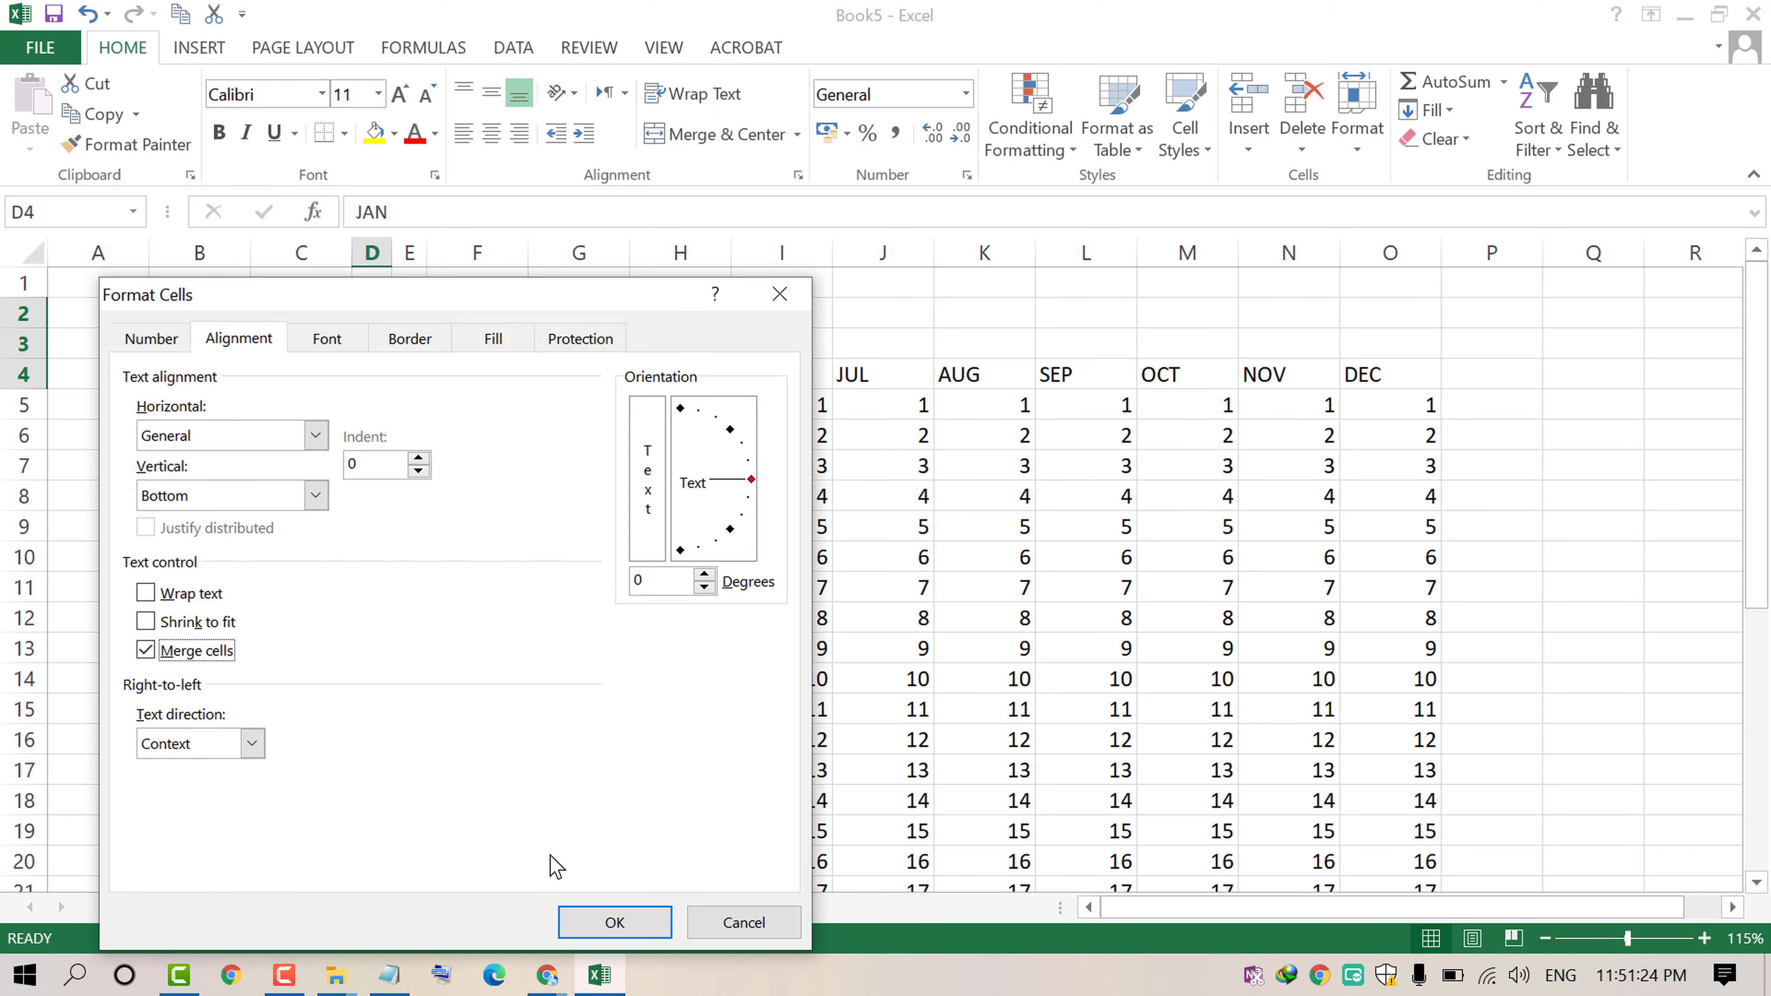
{"action": "left_click", "coordinate": [202, 594]}
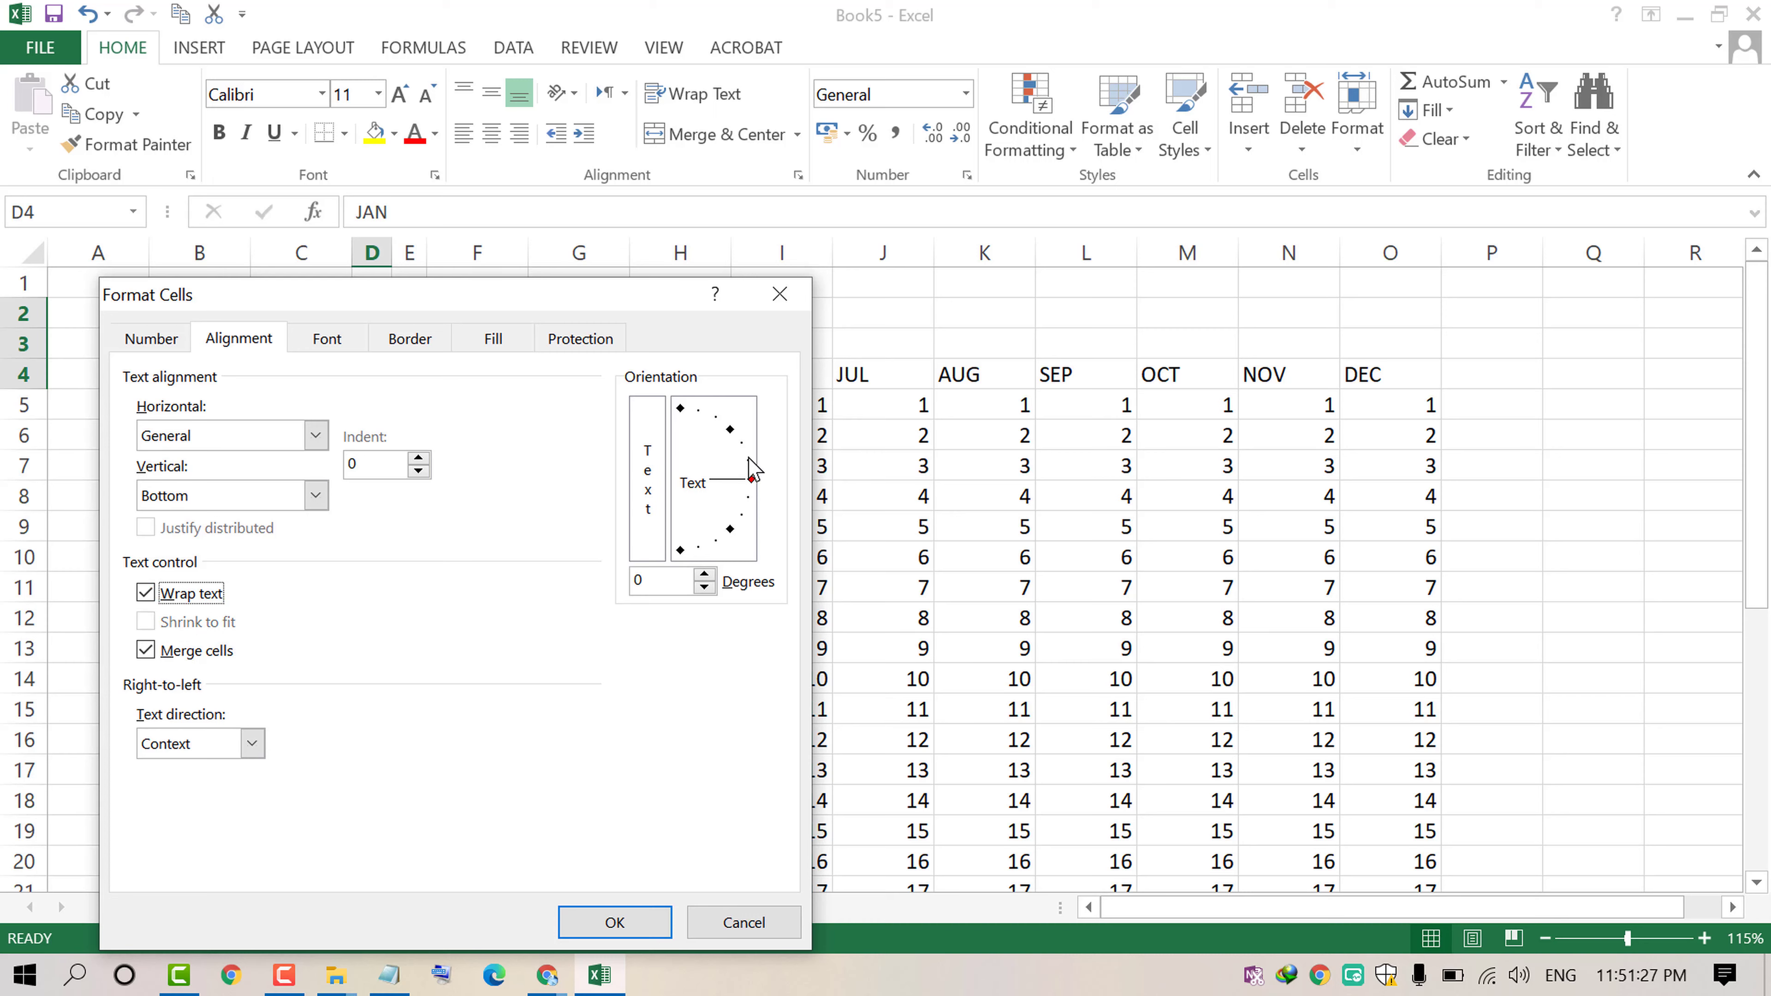
{"action": "left_click_drag", "start_coordinate": [752, 468], "coordinate": [681, 412]}
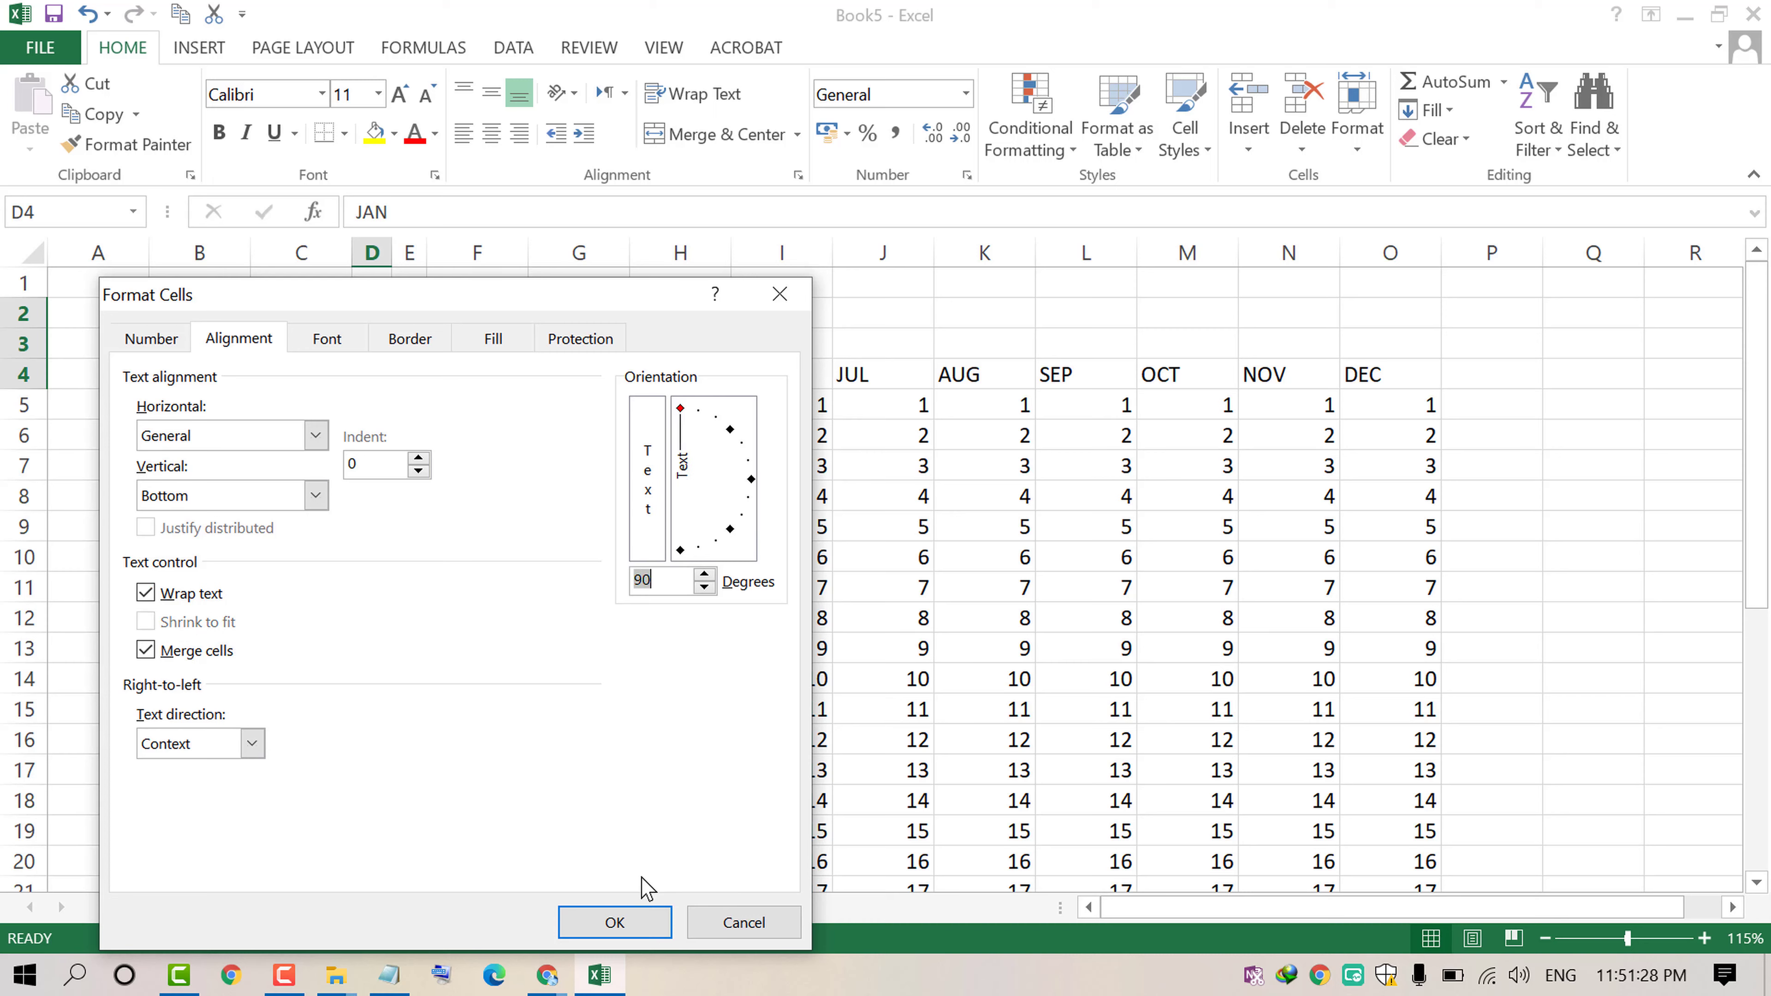
{"action": "left_click", "coordinate": [614, 924]}
Step: Fill the merged vertical JAN header across to column O to produce all month headers
{"action": "left_click", "coordinate": [592, 612]}
{"action": "left_click", "coordinate": [375, 368]}
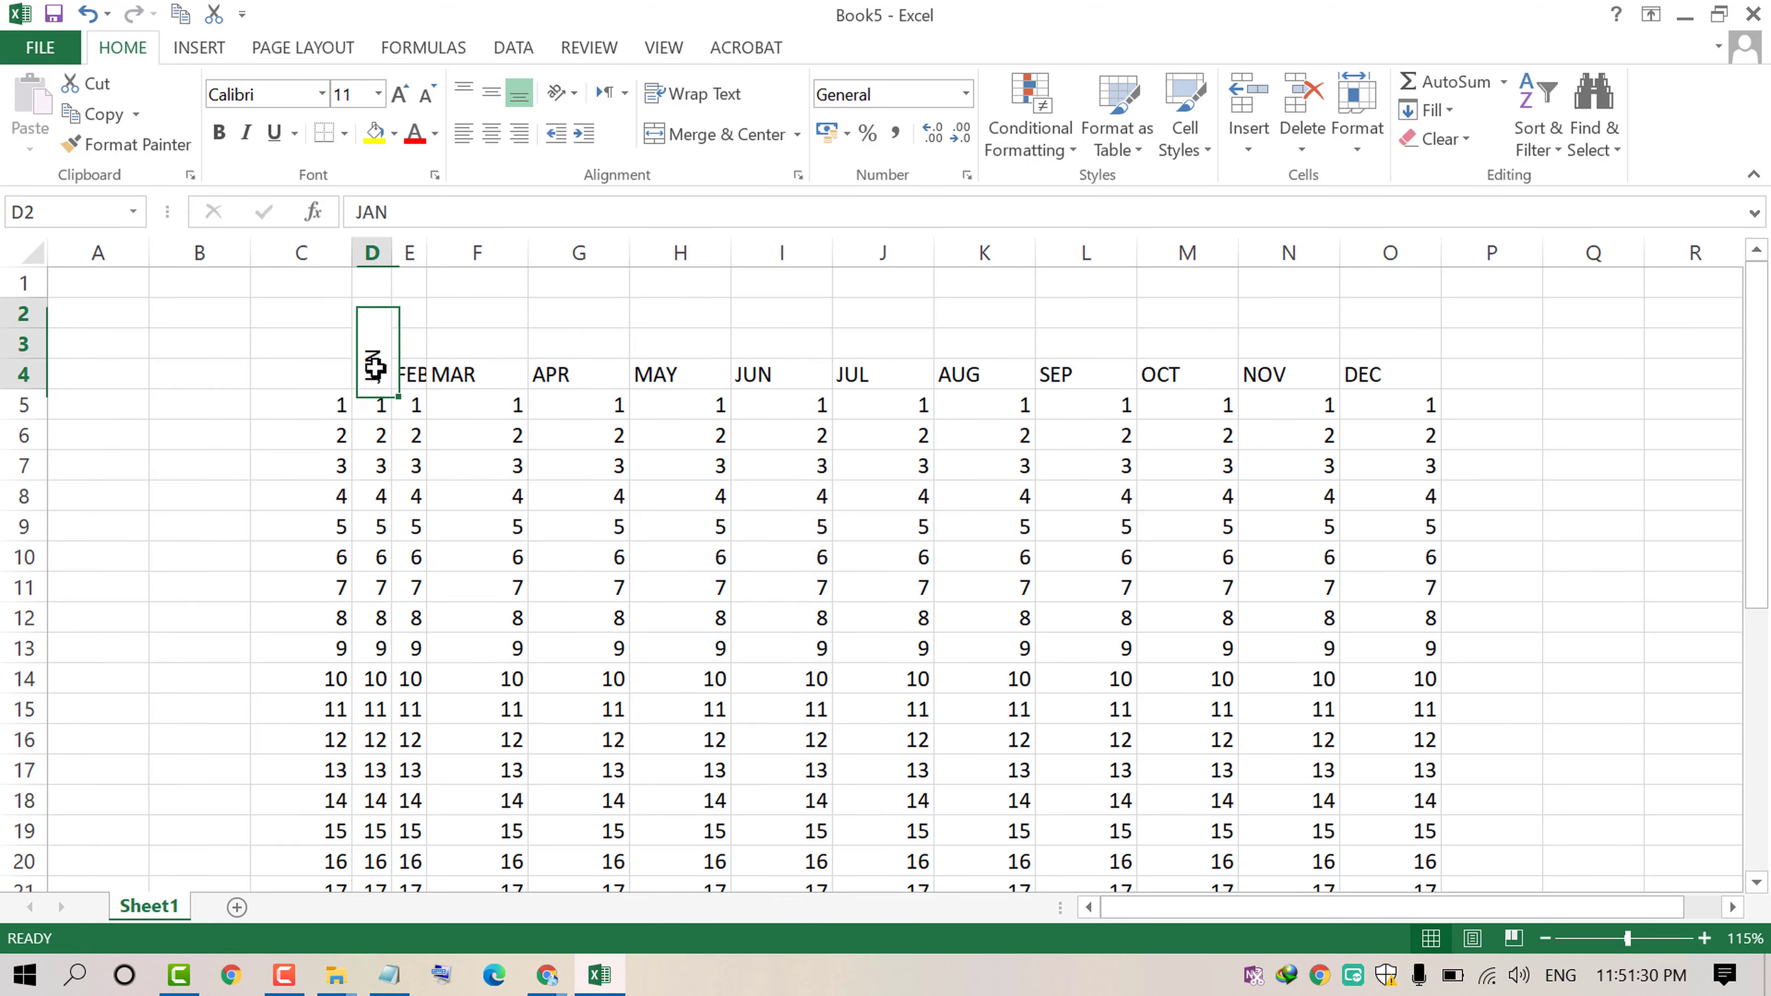
{"action": "left_click_drag", "start_coordinate": [388, 394], "coordinate": [1415, 387]}
{"action": "left_click", "coordinate": [1133, 528]}
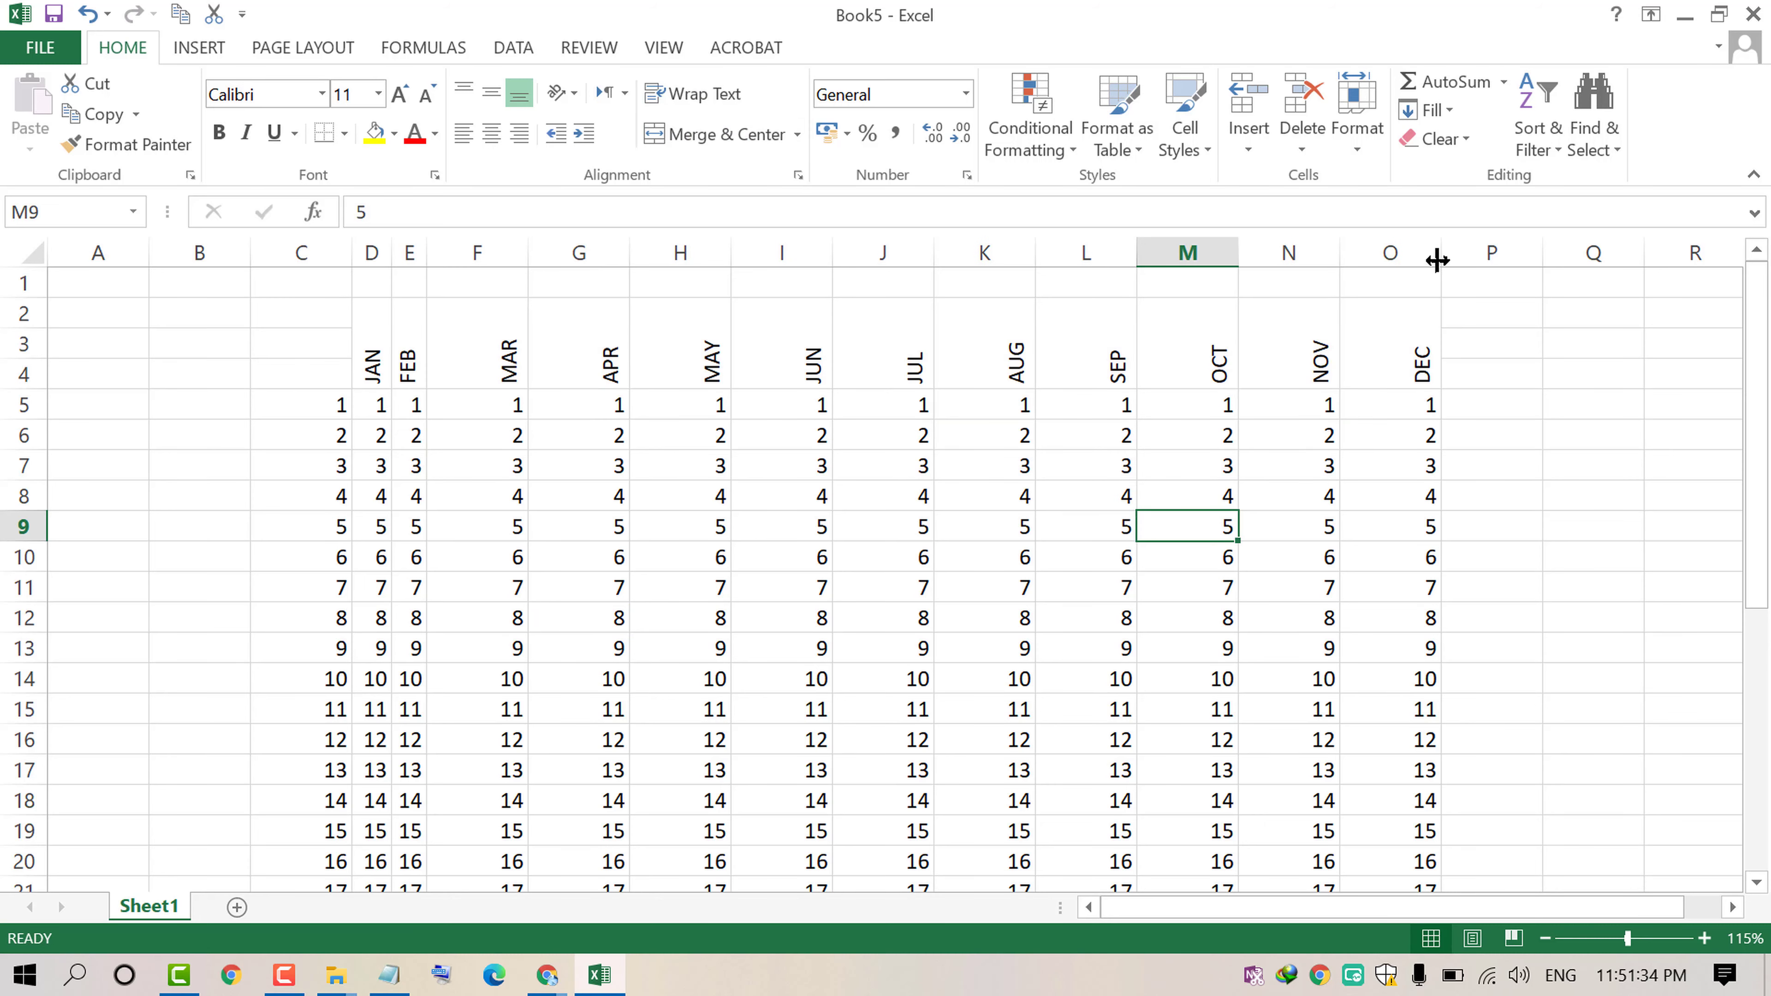
Step: Set the width of columns D through O to 5
{"action": "left_click_drag", "start_coordinate": [1440, 252], "coordinate": [1339, 250]}
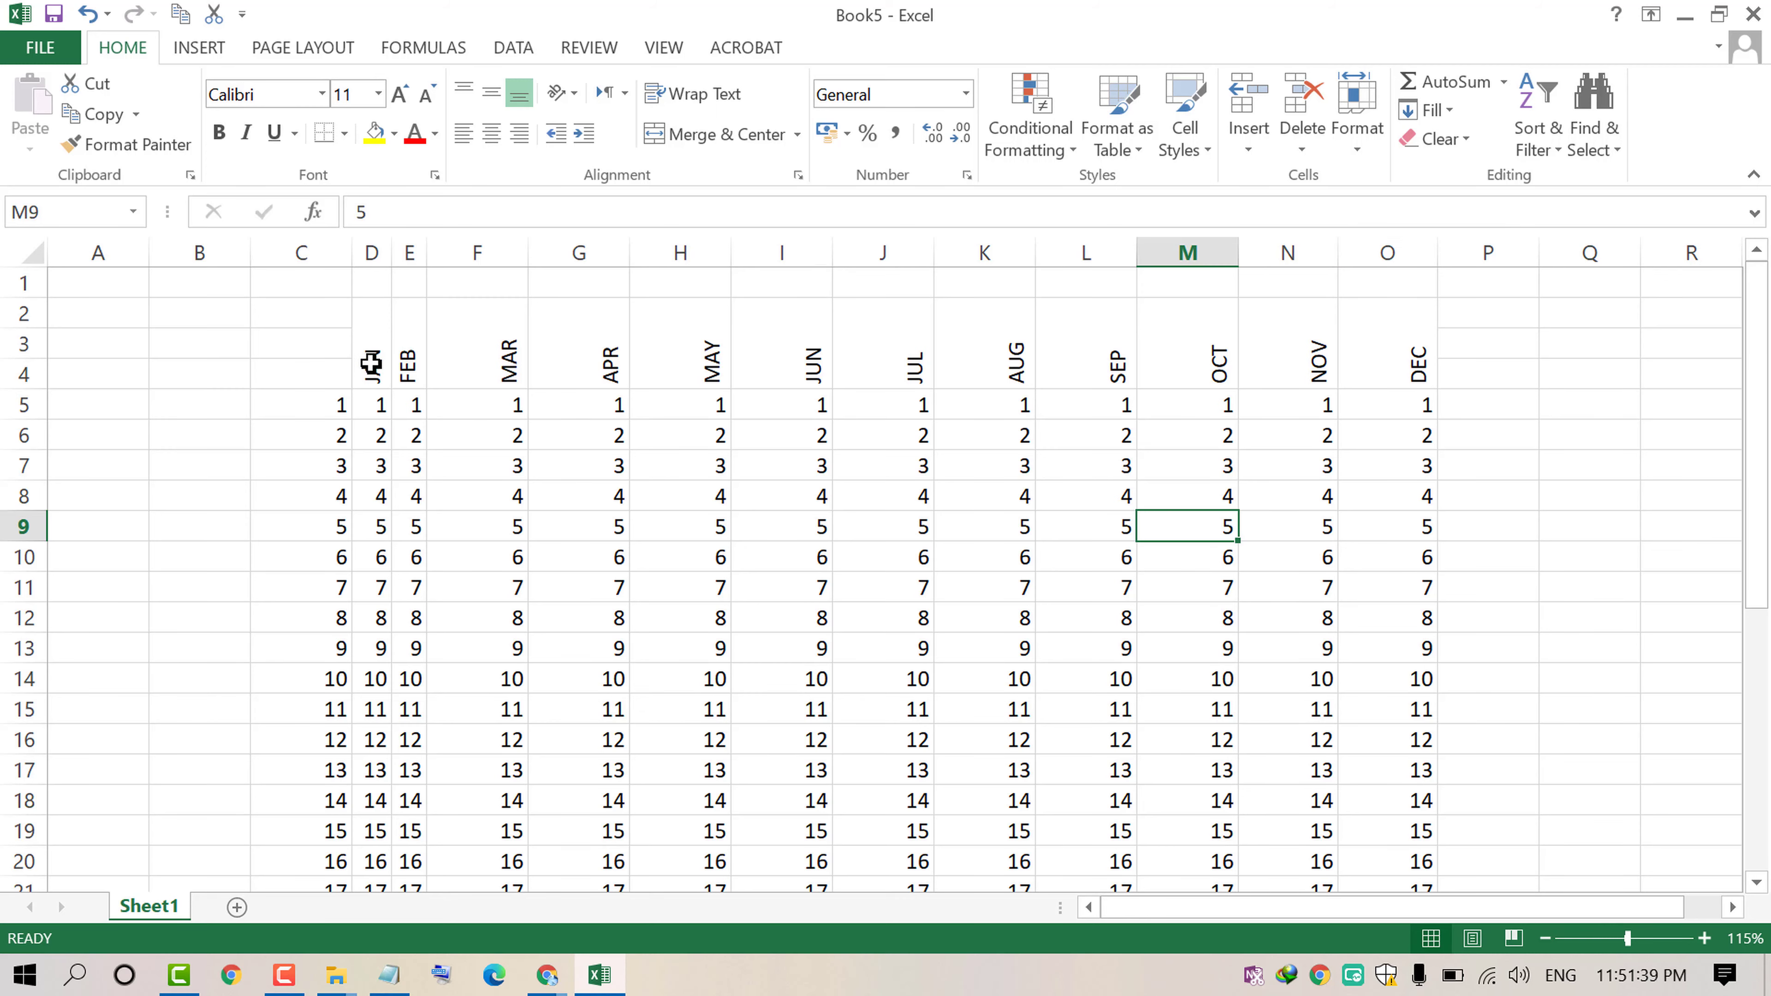
{"action": "left_click_drag", "start_coordinate": [371, 363], "coordinate": [1408, 962]}
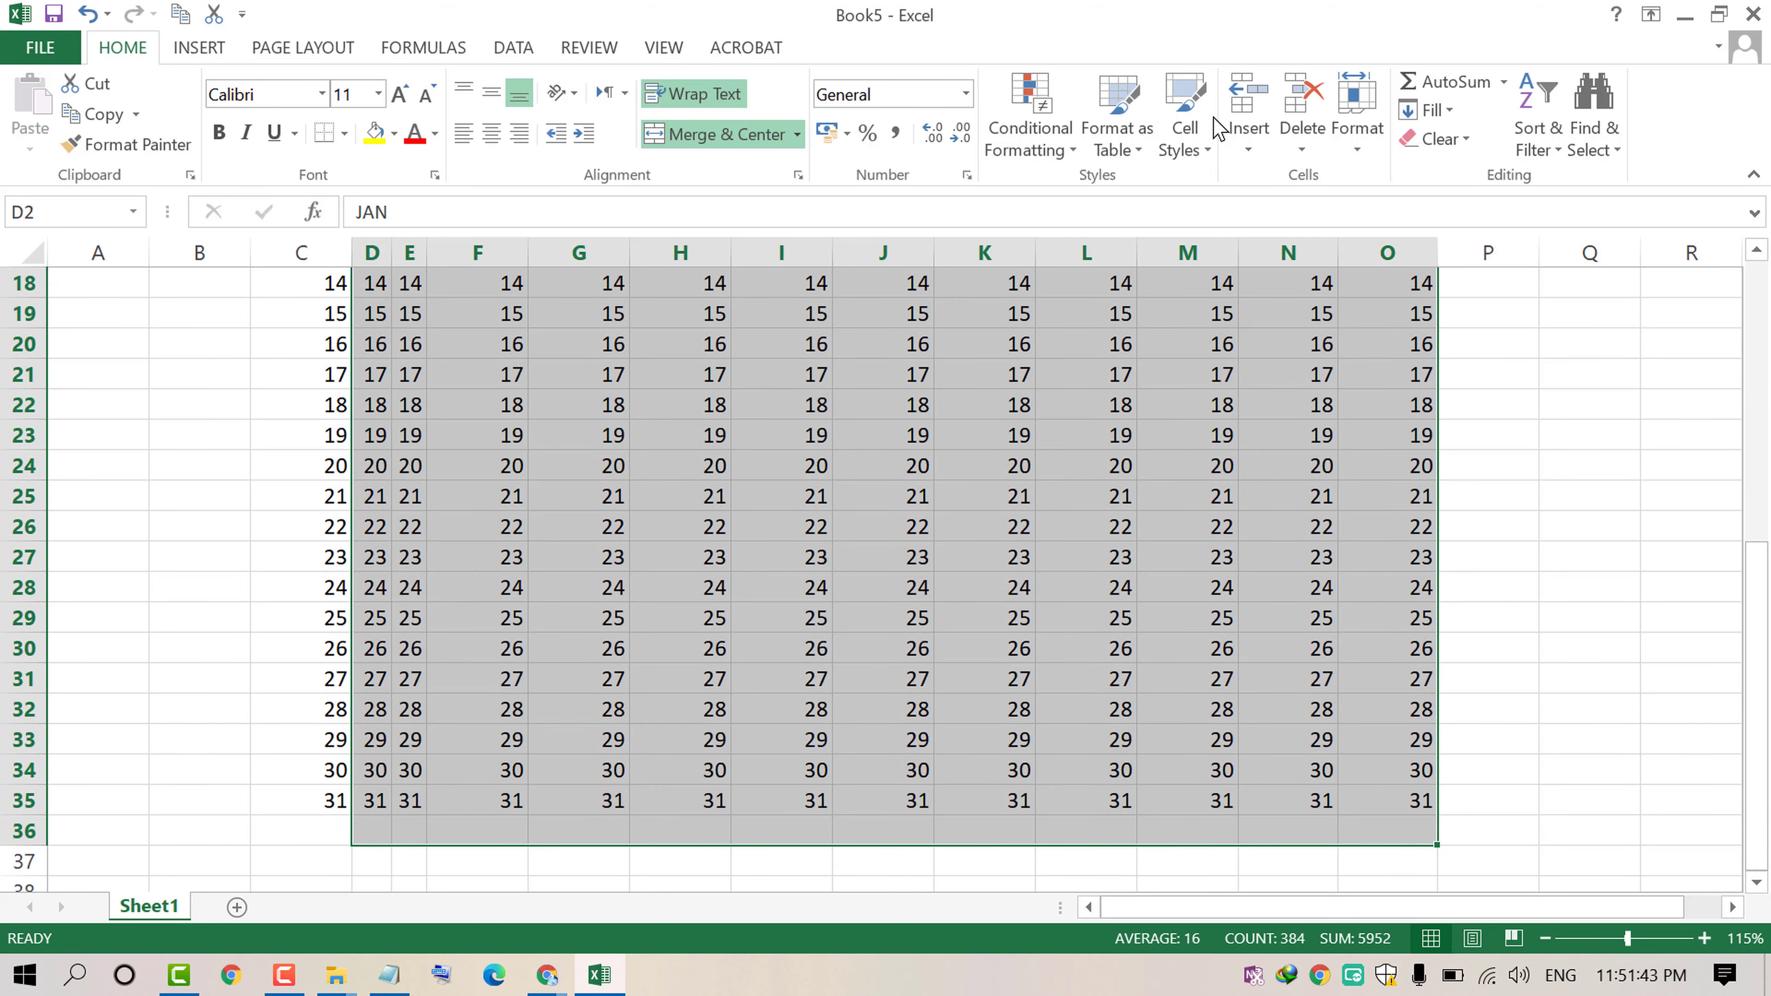
{"action": "left_click", "coordinate": [1352, 123]}
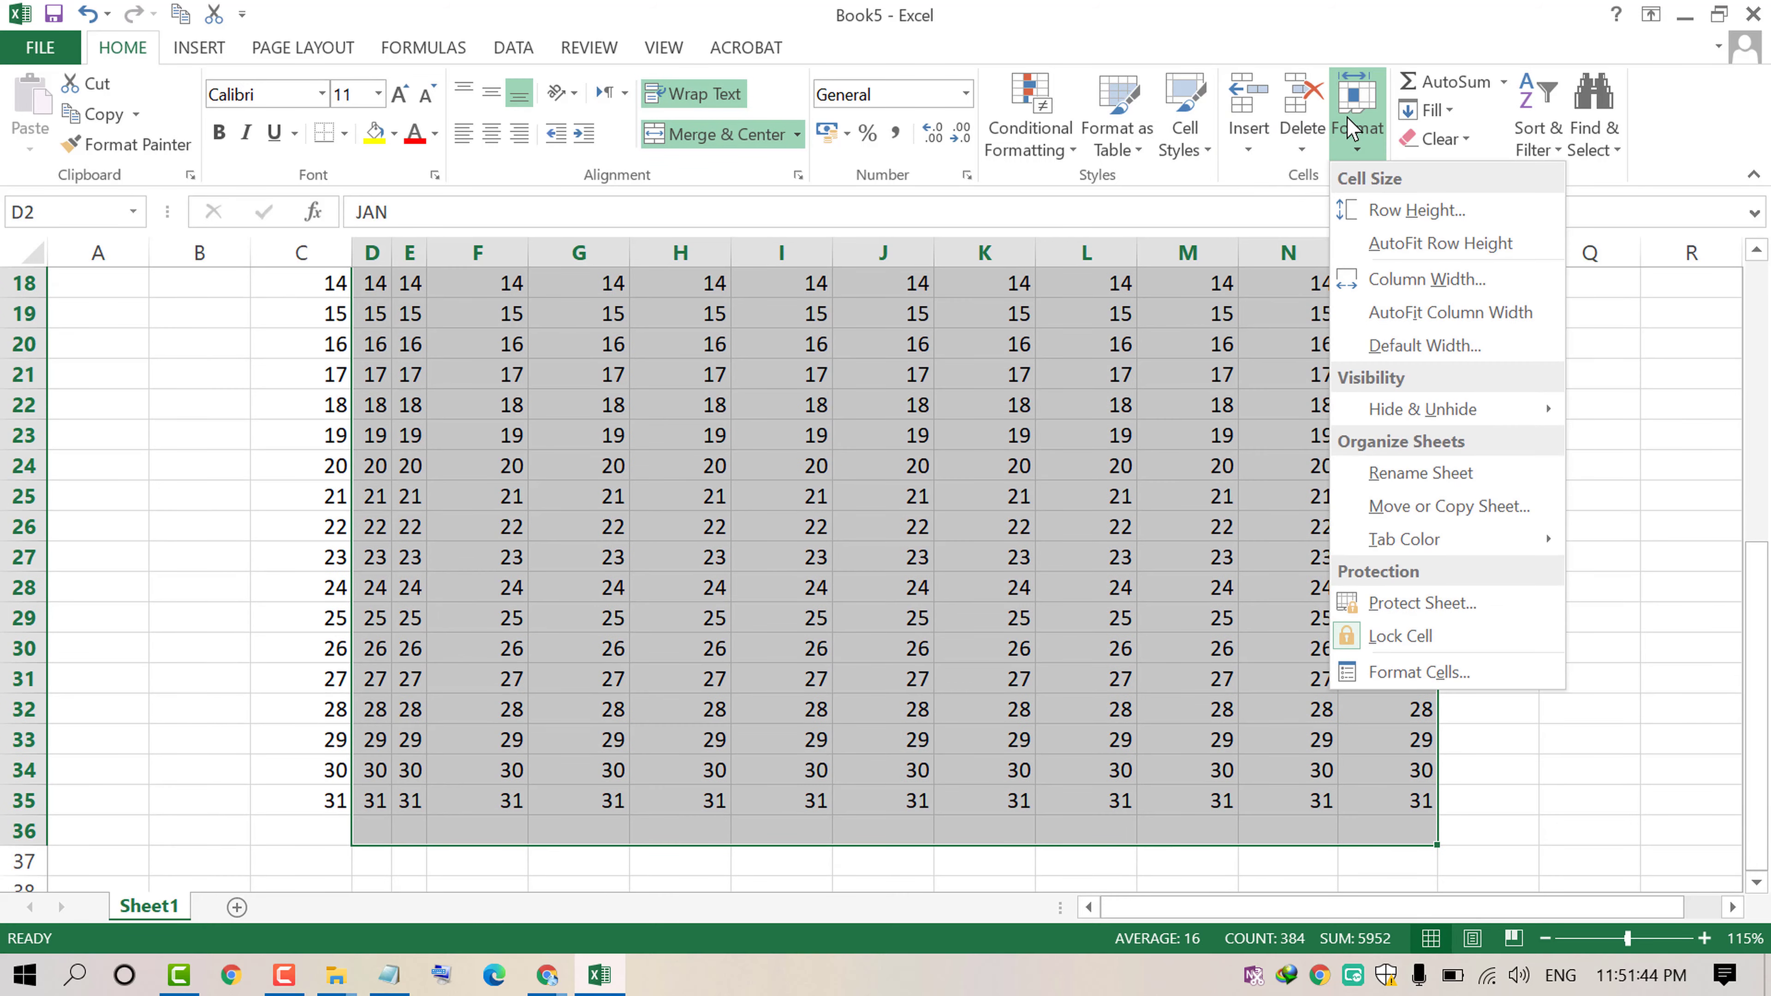
{"action": "left_click", "coordinate": [1422, 279]}
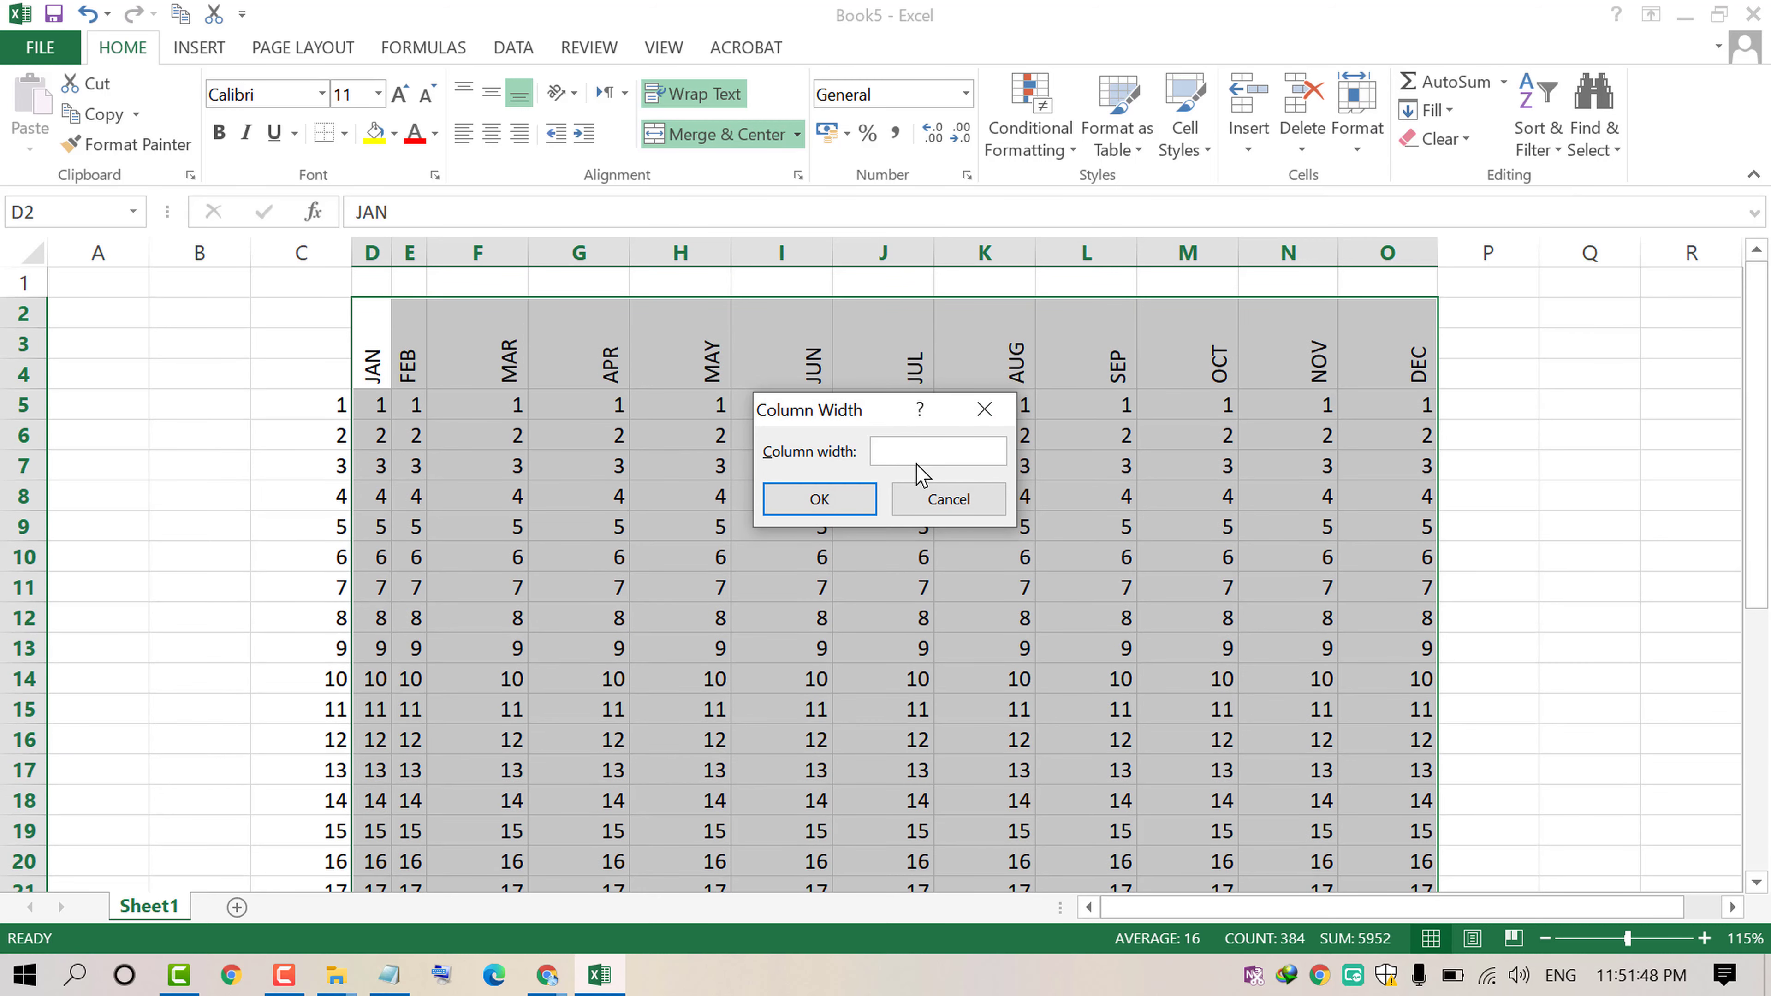
{"action": "type", "text": "5"}
{"action": "key", "text": "Return"}
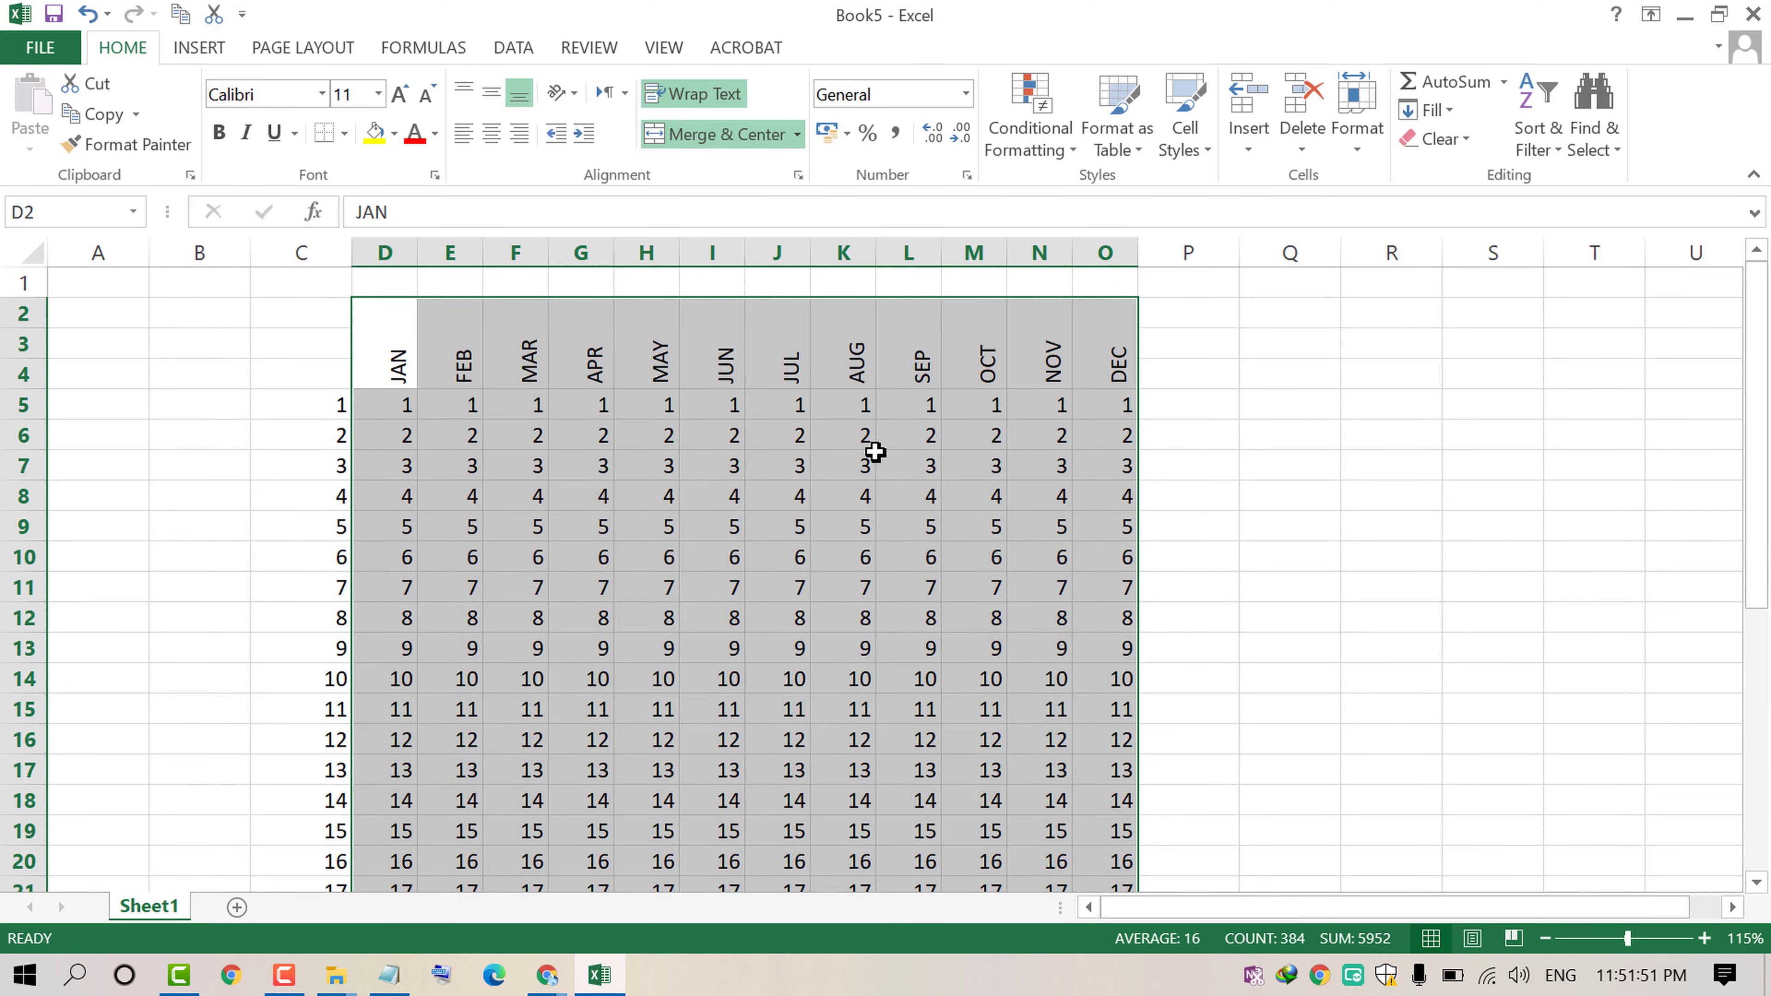
{"action": "left_click", "coordinate": [873, 454]}
Step: Center the month headers and day values both horizontally and vertically
{"action": "left_click_drag", "start_coordinate": [375, 383], "coordinate": [1079, 834]}
{"action": "left_click", "coordinate": [490, 132]}
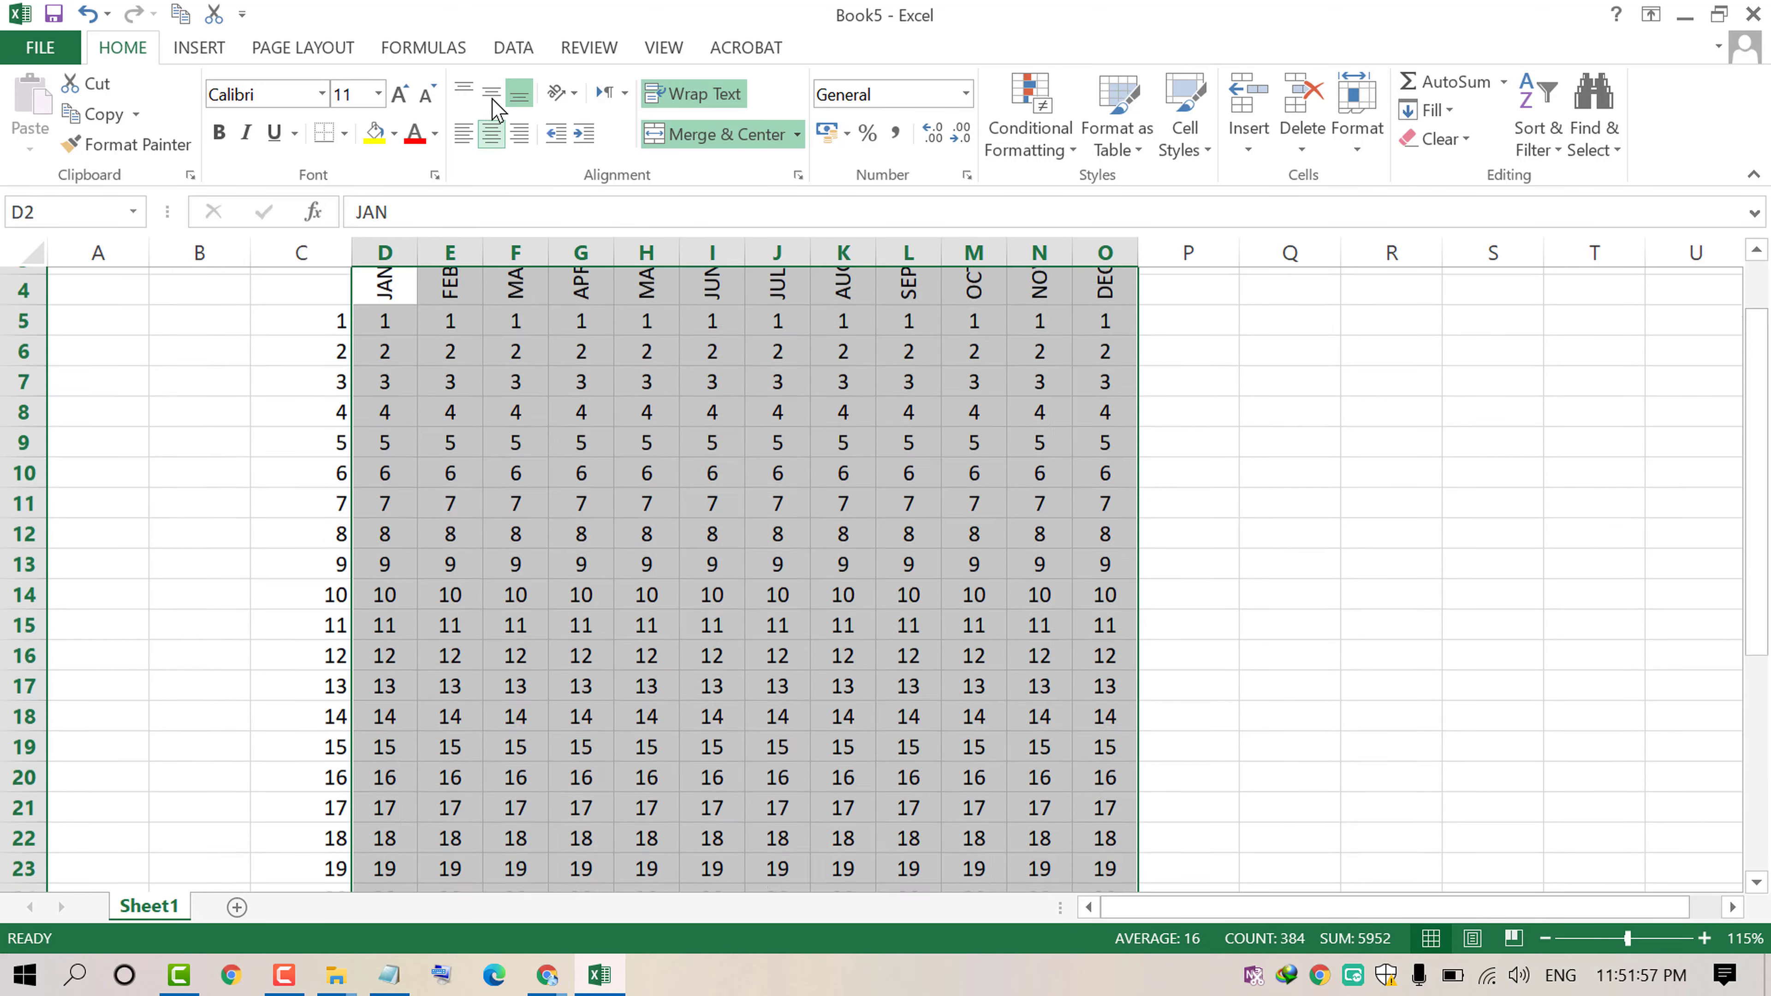
{"action": "left_click", "coordinate": [491, 93]}
{"action": "left_click", "coordinate": [552, 480]}
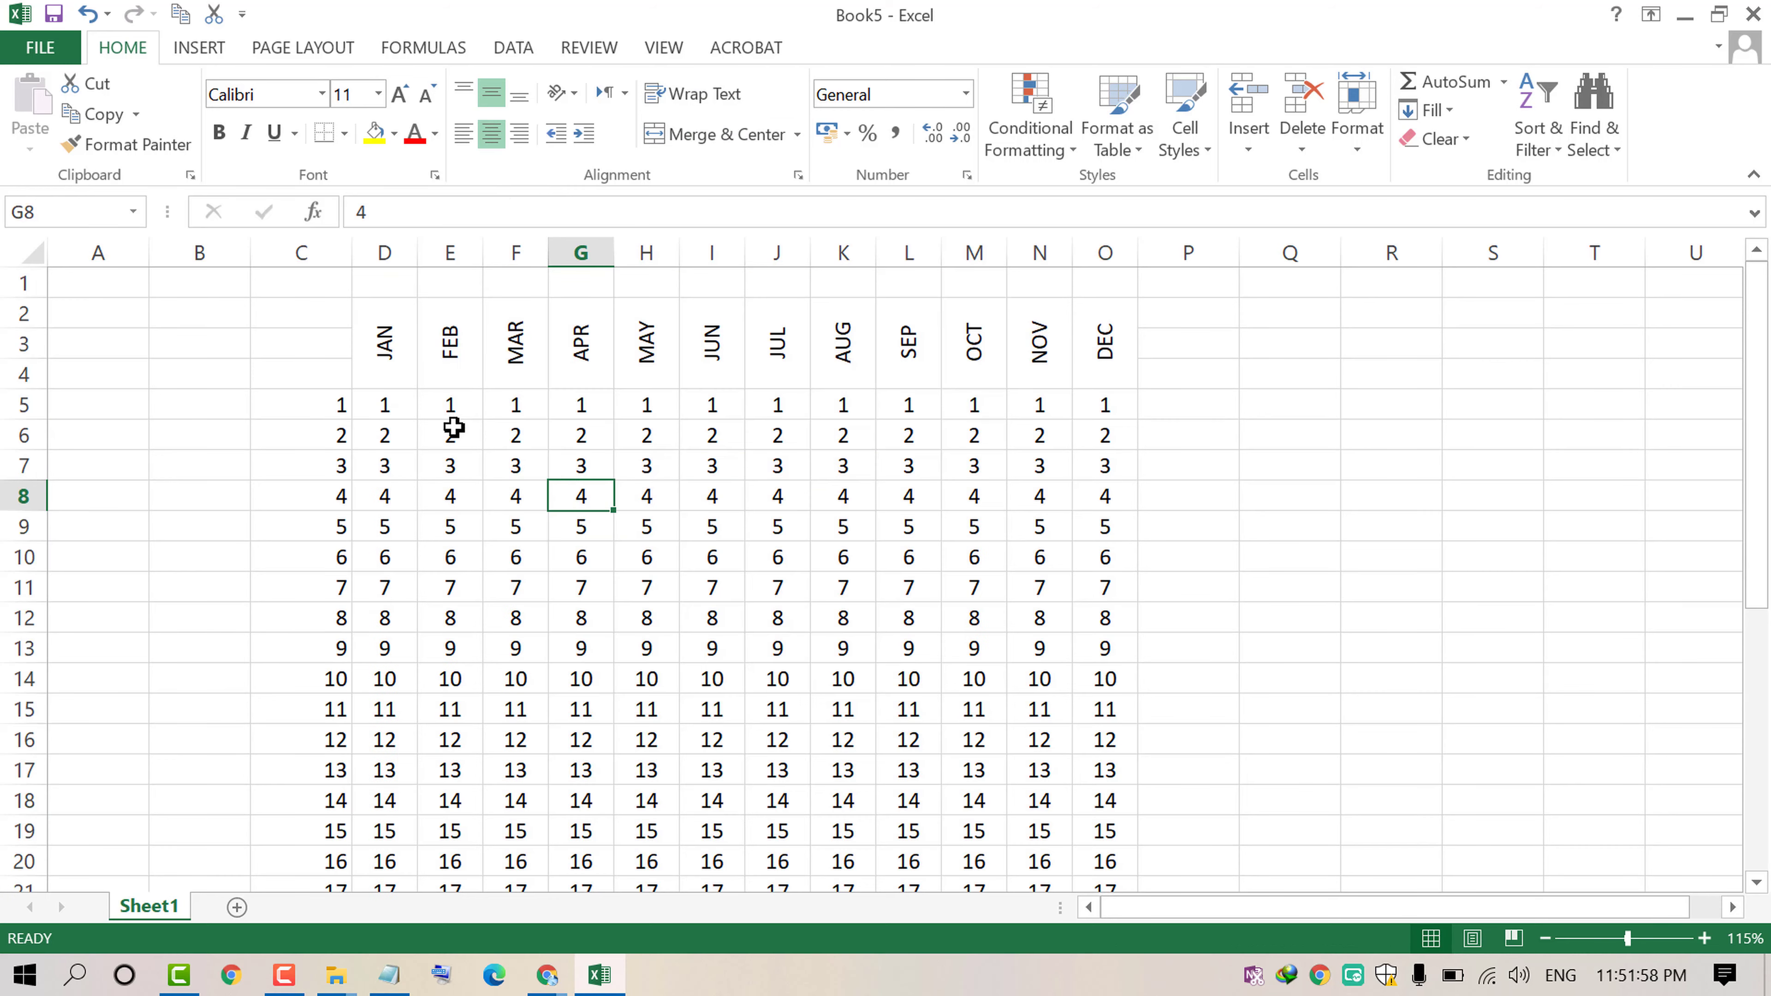
Step: Delete column C containing the separate day numbers
{"action": "left_click_drag", "start_coordinate": [326, 337], "coordinate": [378, 811]}
{"action": "key", "text": "BackSpace"}
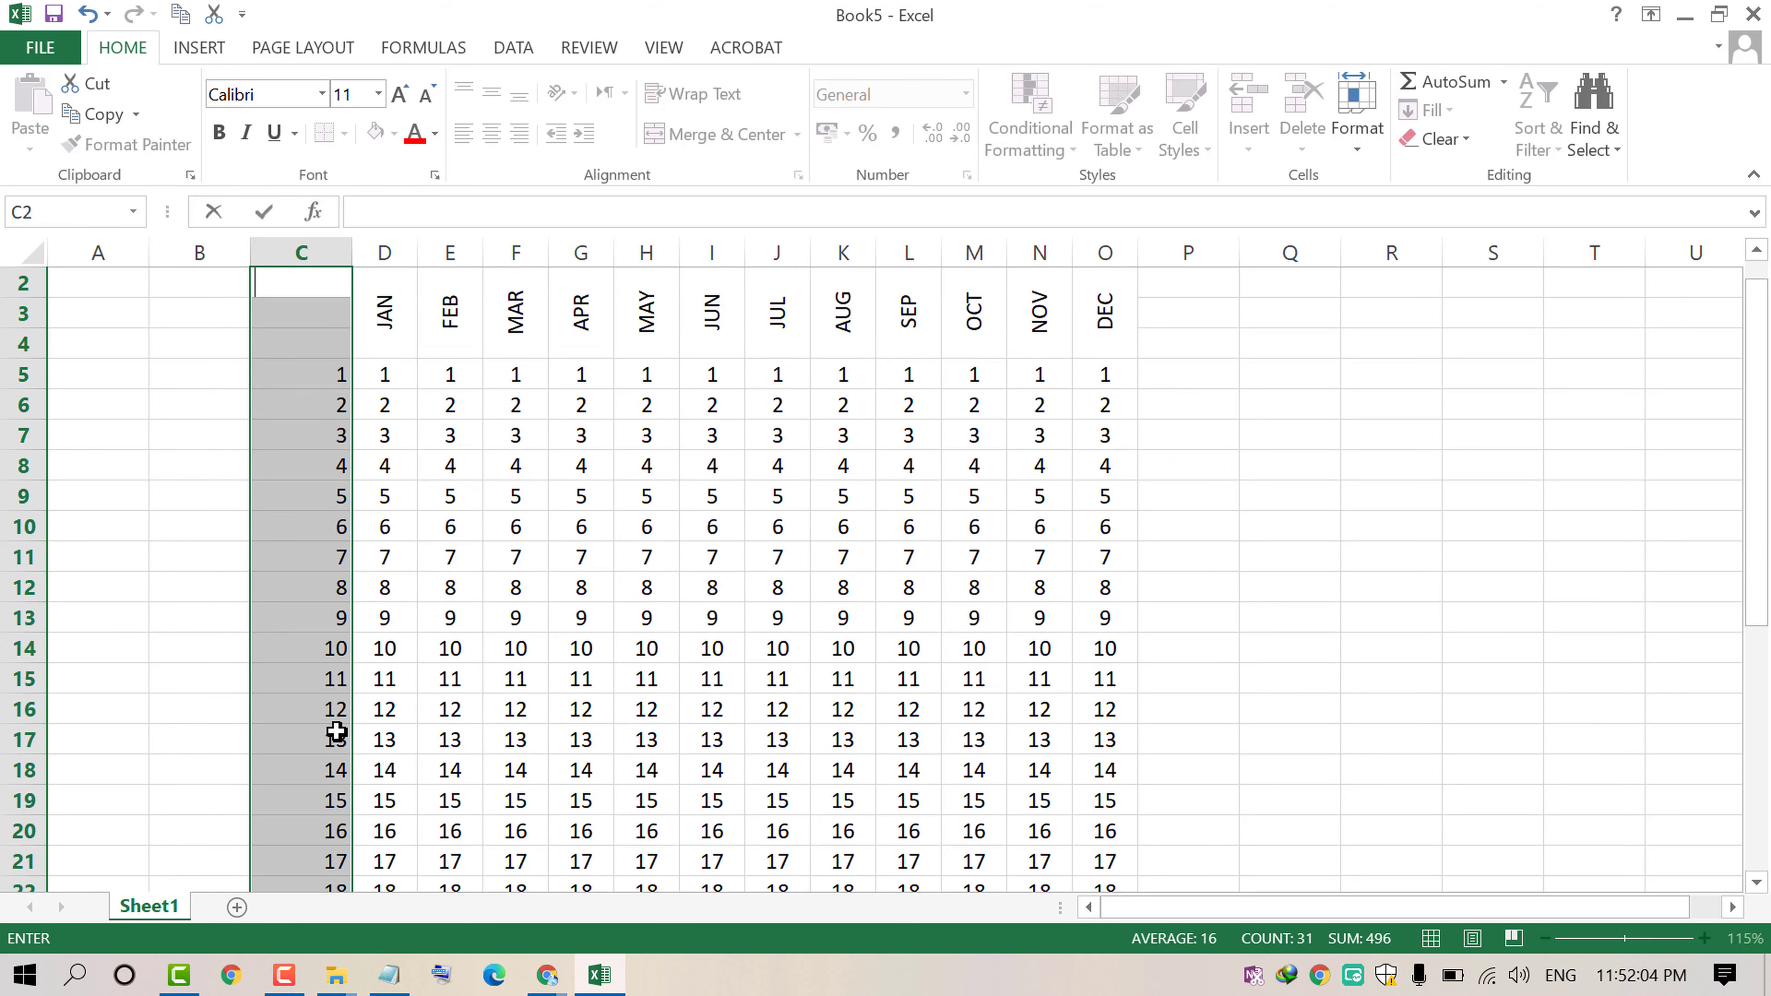
{"action": "left_click", "coordinate": [301, 241]}
{"action": "right_click", "coordinate": [301, 248]}
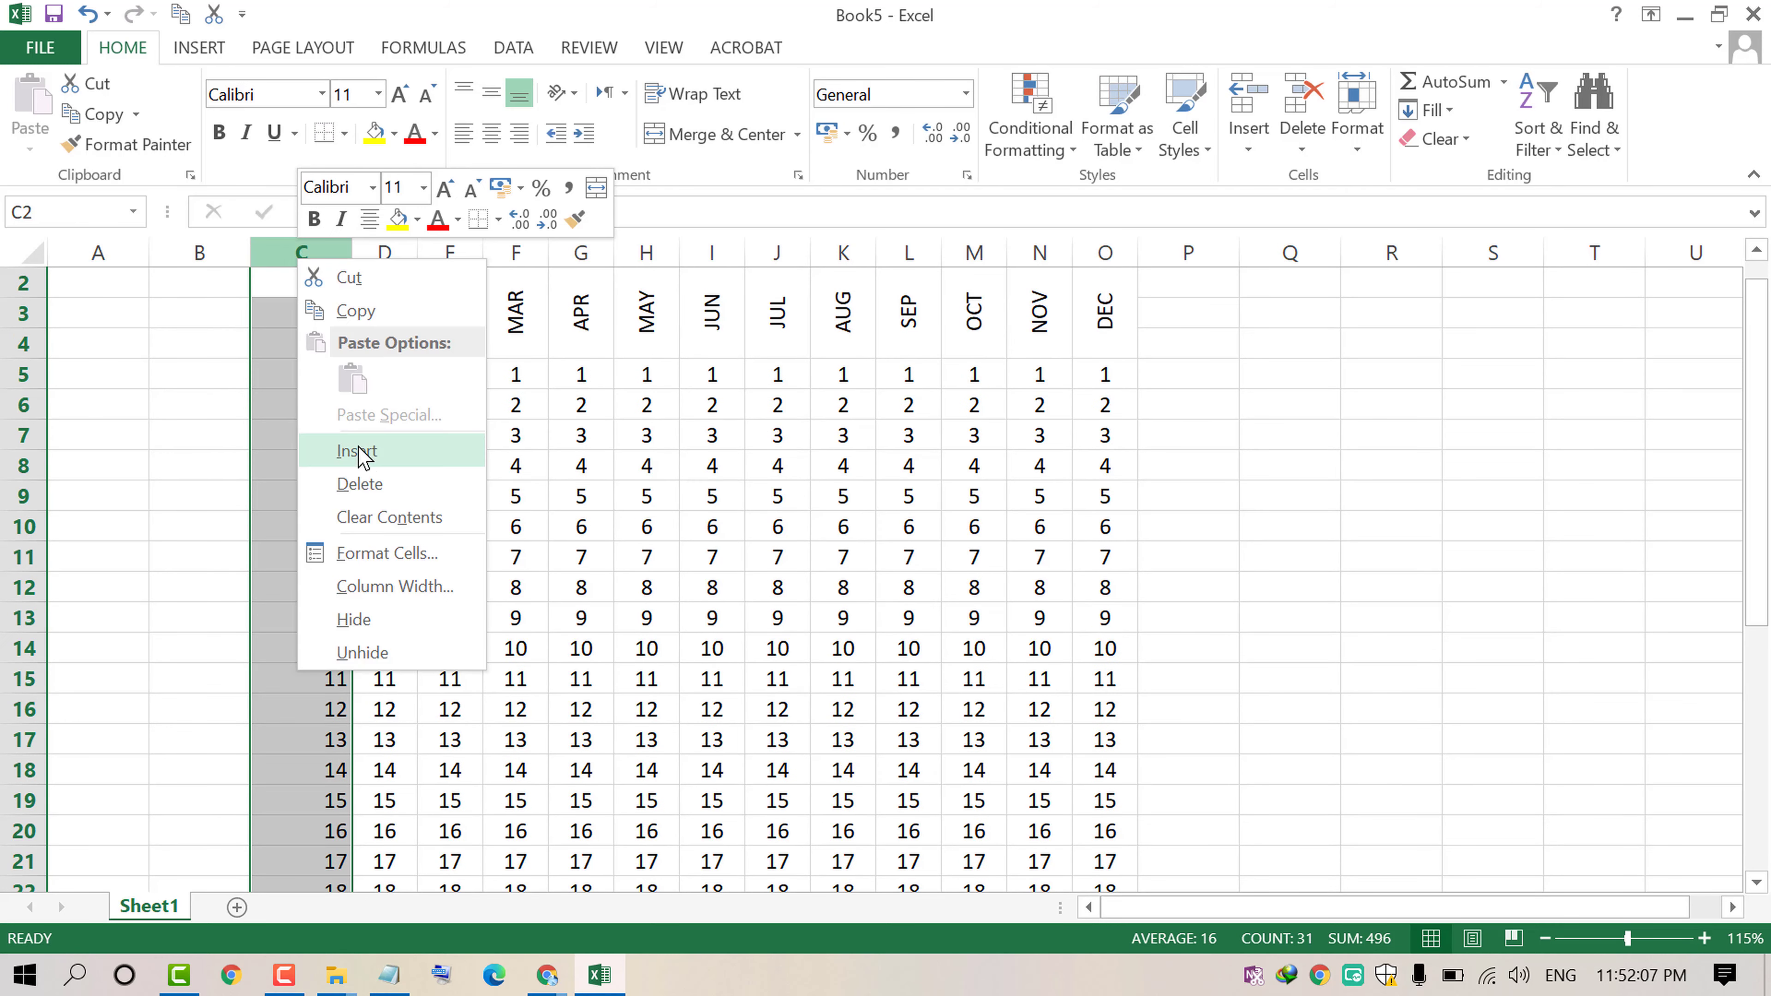
{"action": "left_click", "coordinate": [376, 486]}
{"action": "left_click", "coordinate": [617, 501]}
{"action": "scroll", "coordinate": [763, 564], "scroll_direction": "down", "scroll_amount": 1}
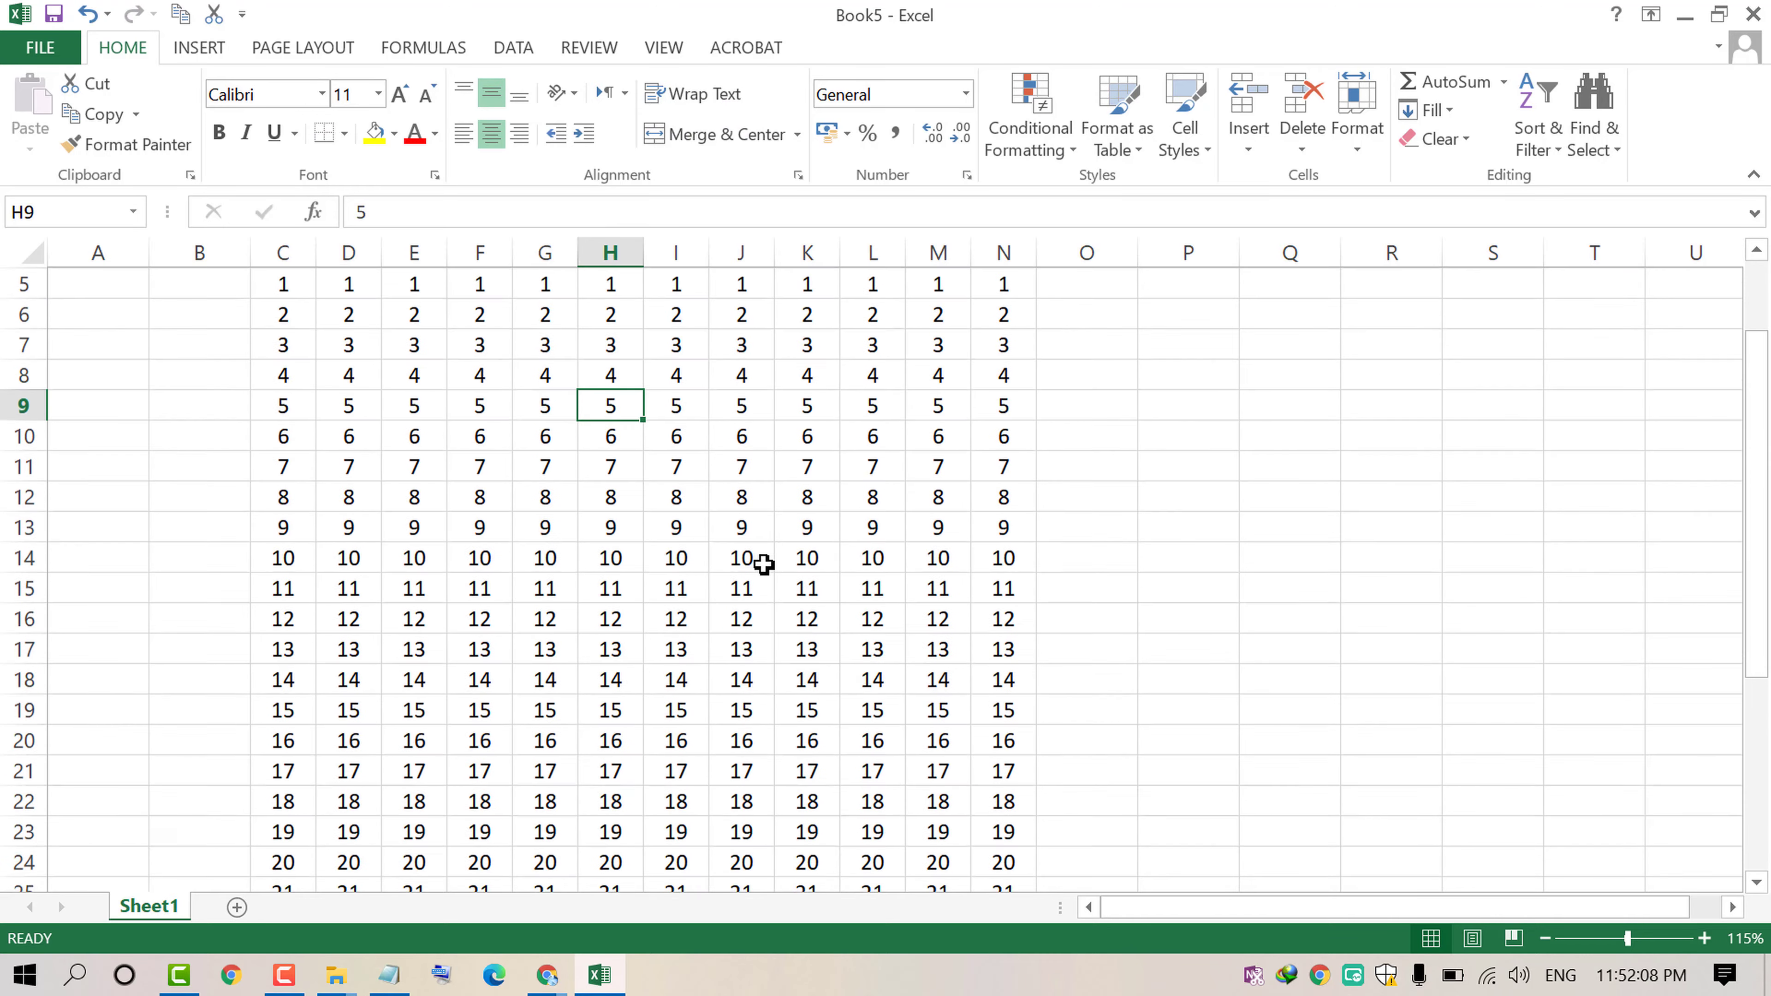
{"action": "scroll", "coordinate": [763, 564], "scroll_direction": "up", "scroll_amount": 1}
{"action": "scroll", "coordinate": [763, 564], "scroll_direction": "up", "scroll_amount": 1}
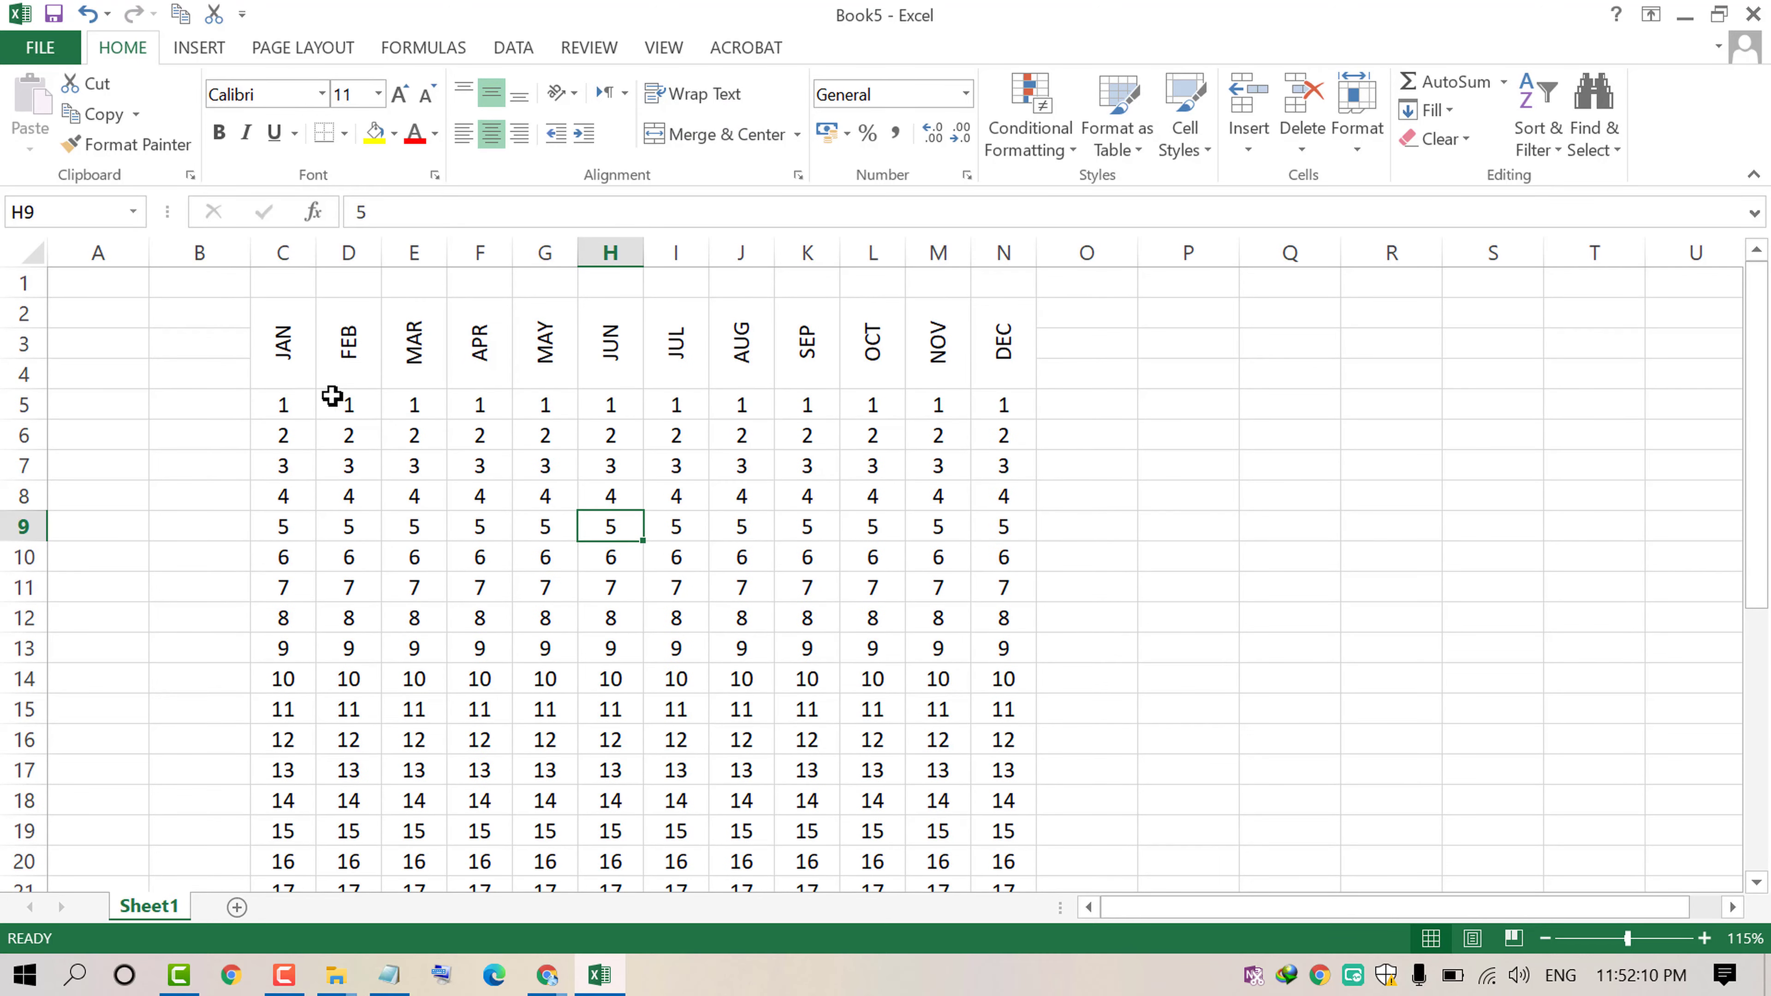
{"action": "scroll", "coordinate": [550, 481], "scroll_direction": "down", "scroll_amount": 6}
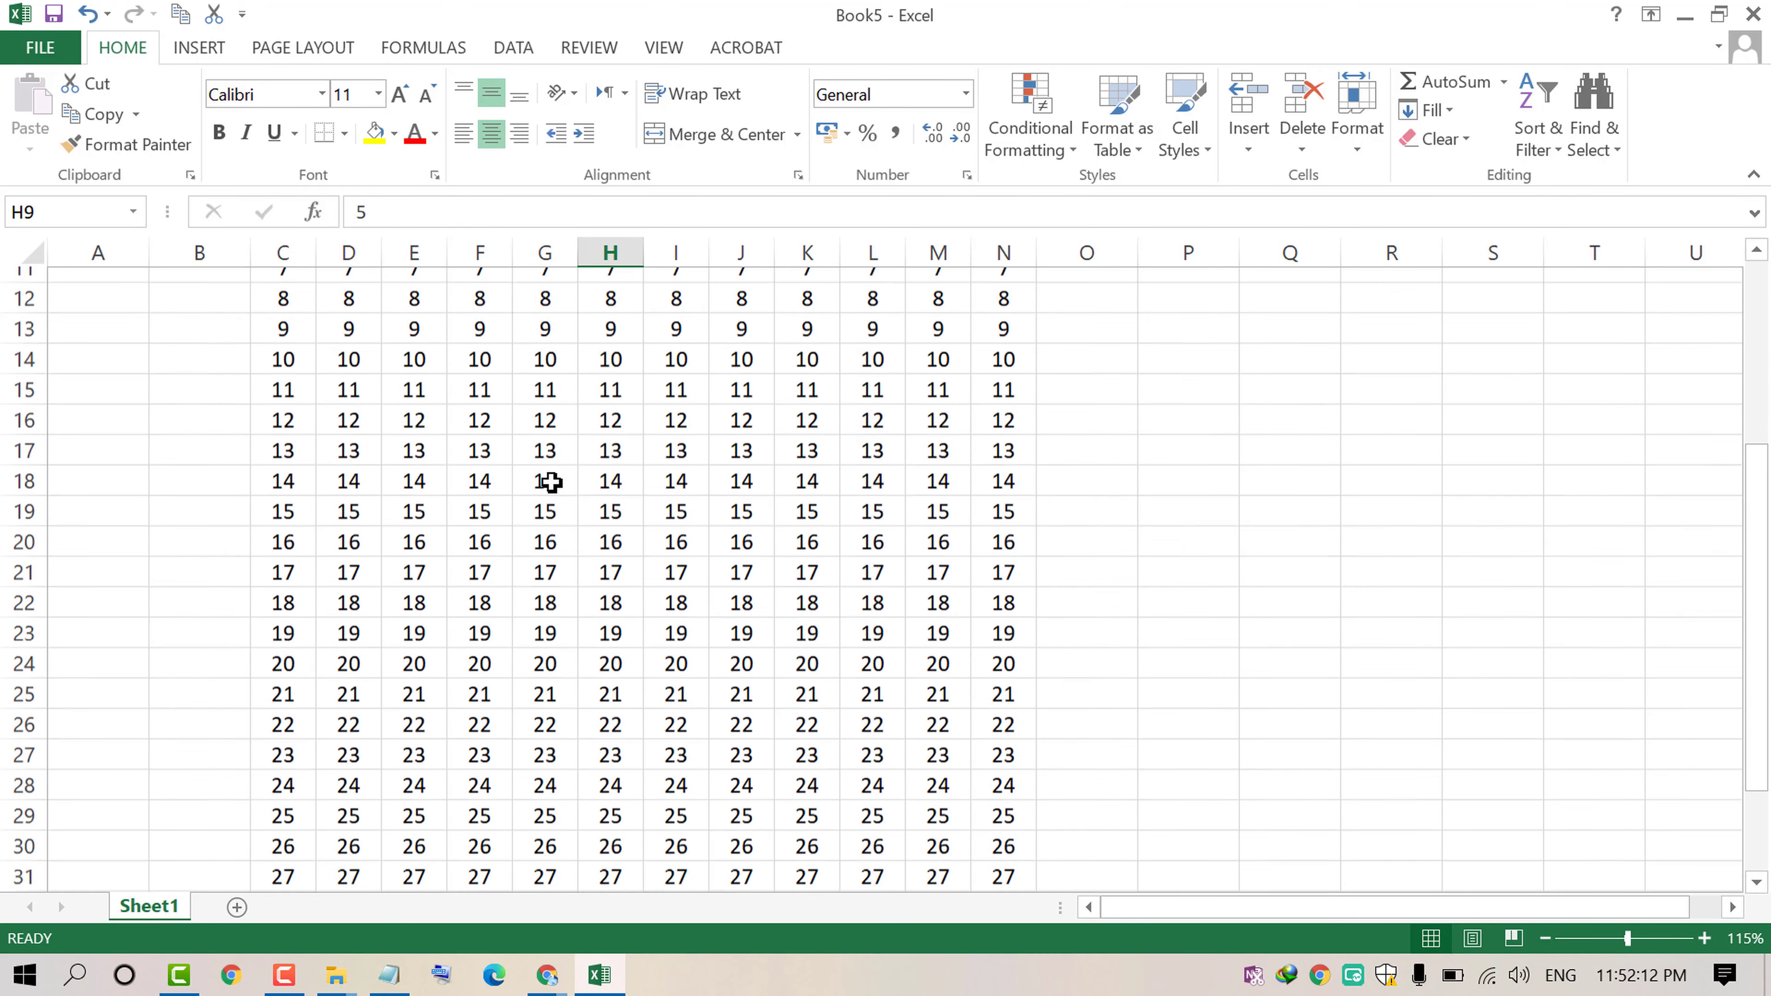
{"action": "scroll", "coordinate": [888, 724], "scroll_direction": "up", "scroll_amount": 6}
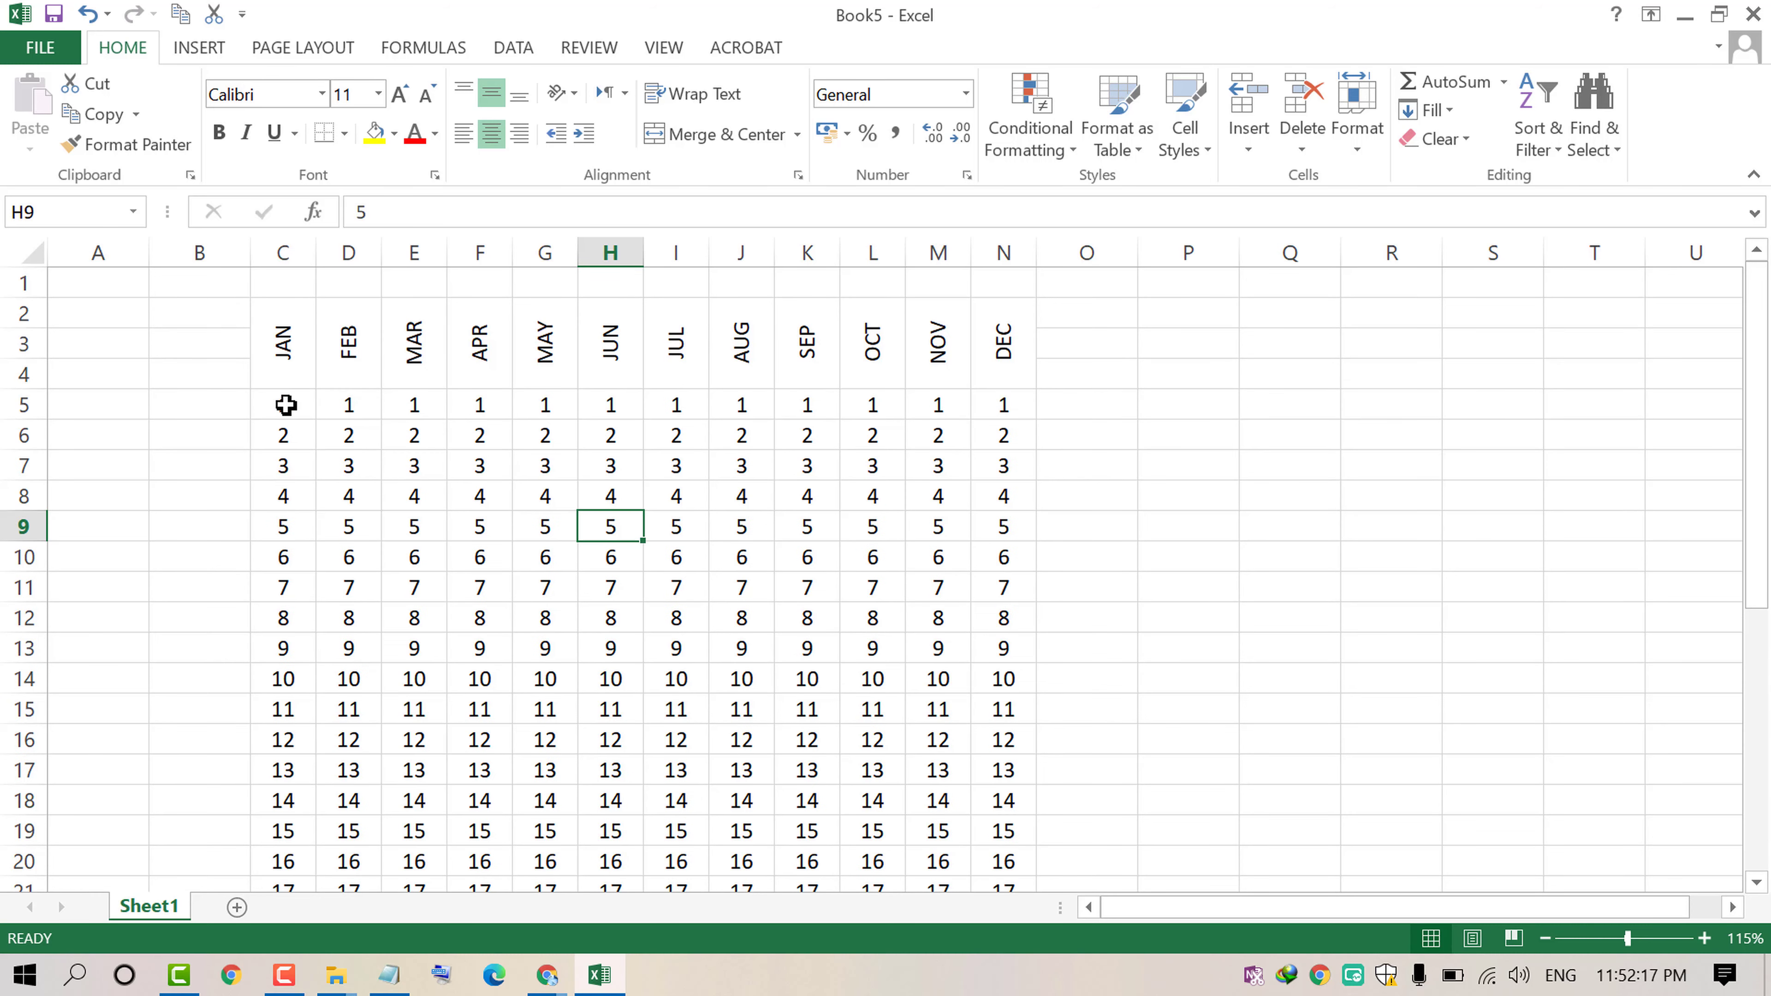
{"action": "left_click", "coordinate": [285, 404]}
{"action": "left_click", "coordinate": [355, 407]}
Step: Enter MON in B5 and fill the weekday names down the column beside the day rows
{"action": "left_click", "coordinate": [215, 407]}
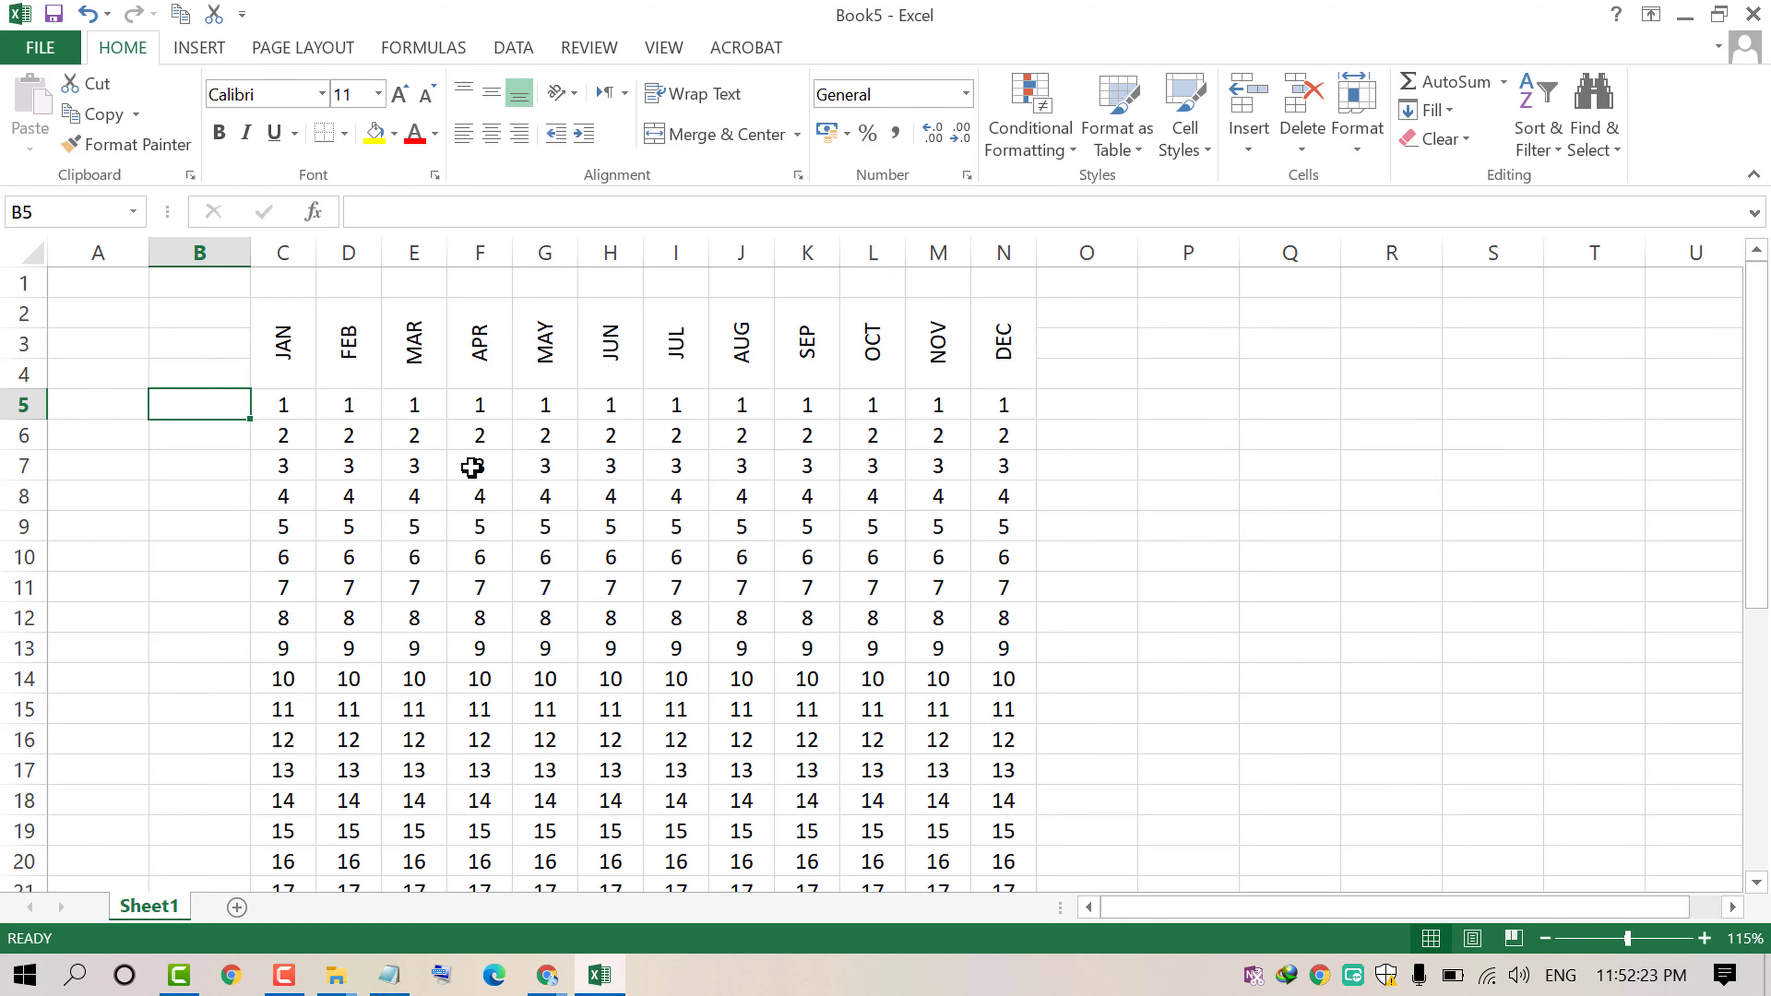
{"action": "scroll", "coordinate": [471, 467], "scroll_direction": "down", "scroll_amount": 2}
{"action": "scroll", "coordinate": [472, 467], "scroll_direction": "up", "scroll_amount": 2}
{"action": "type", "text": "MO"}
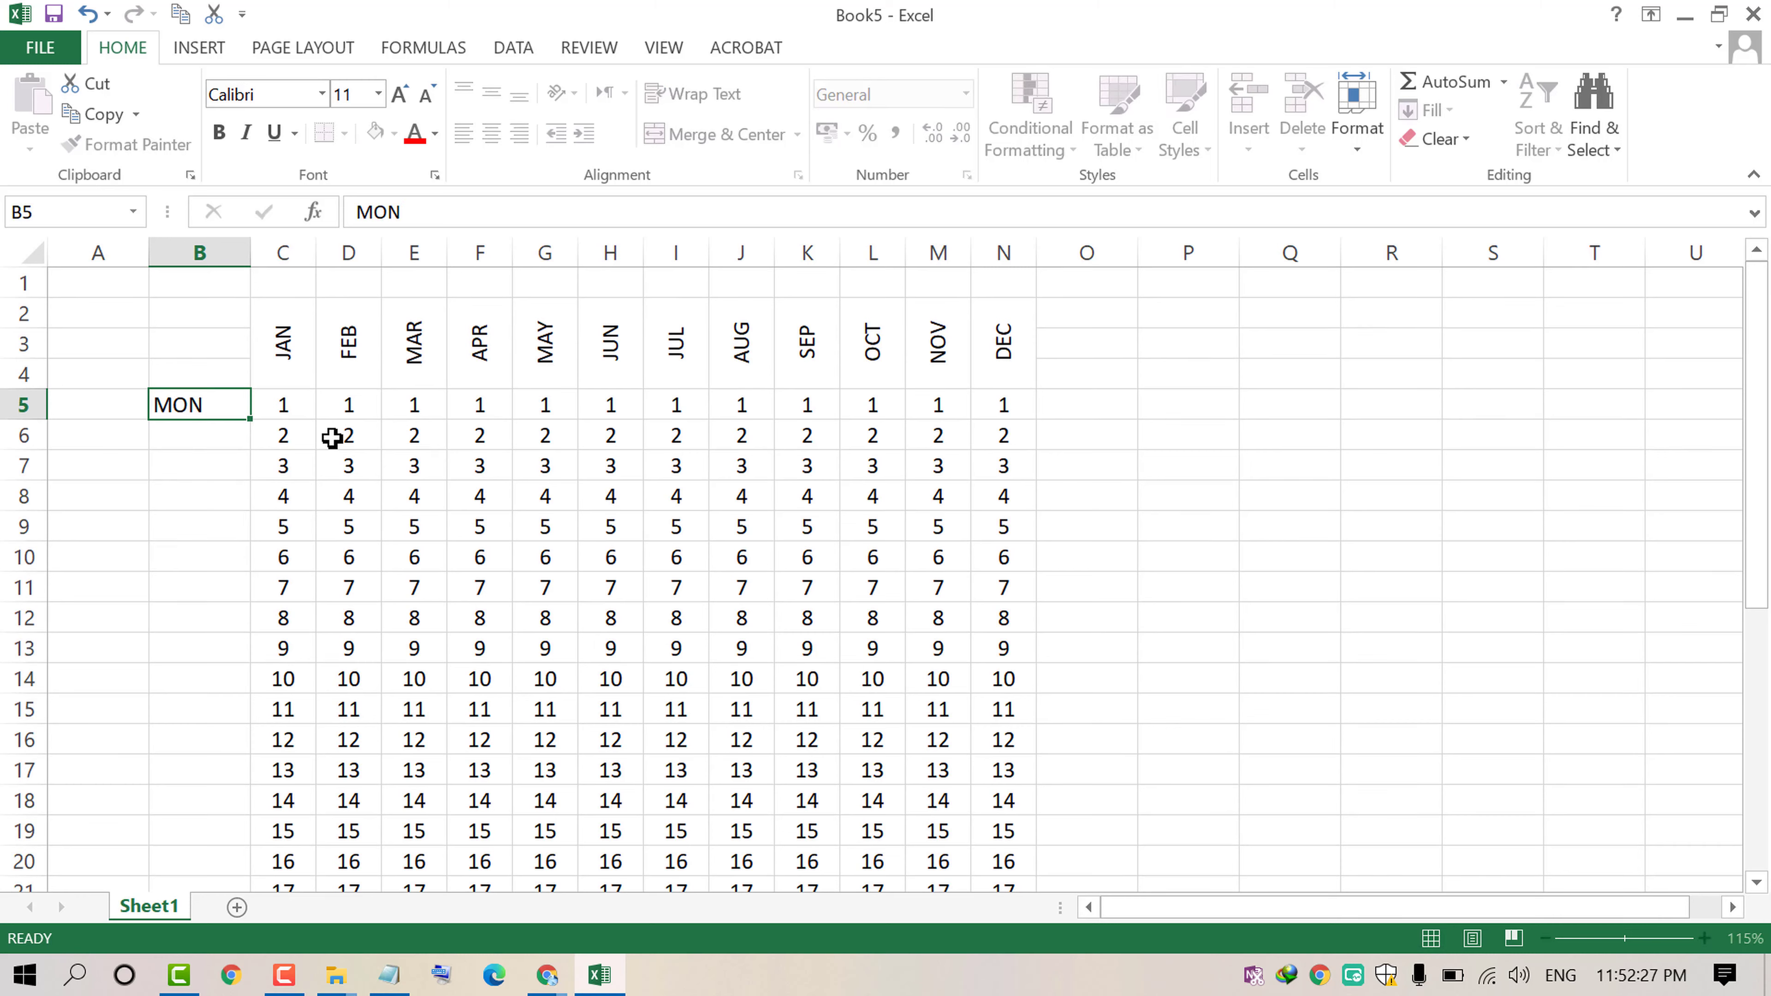
{"action": "type", "text": "N"}
{"action": "key", "text": "Return"}
{"action": "left_click", "coordinate": [240, 404]}
{"action": "left_click_drag", "start_coordinate": [249, 419], "coordinate": [273, 643]}
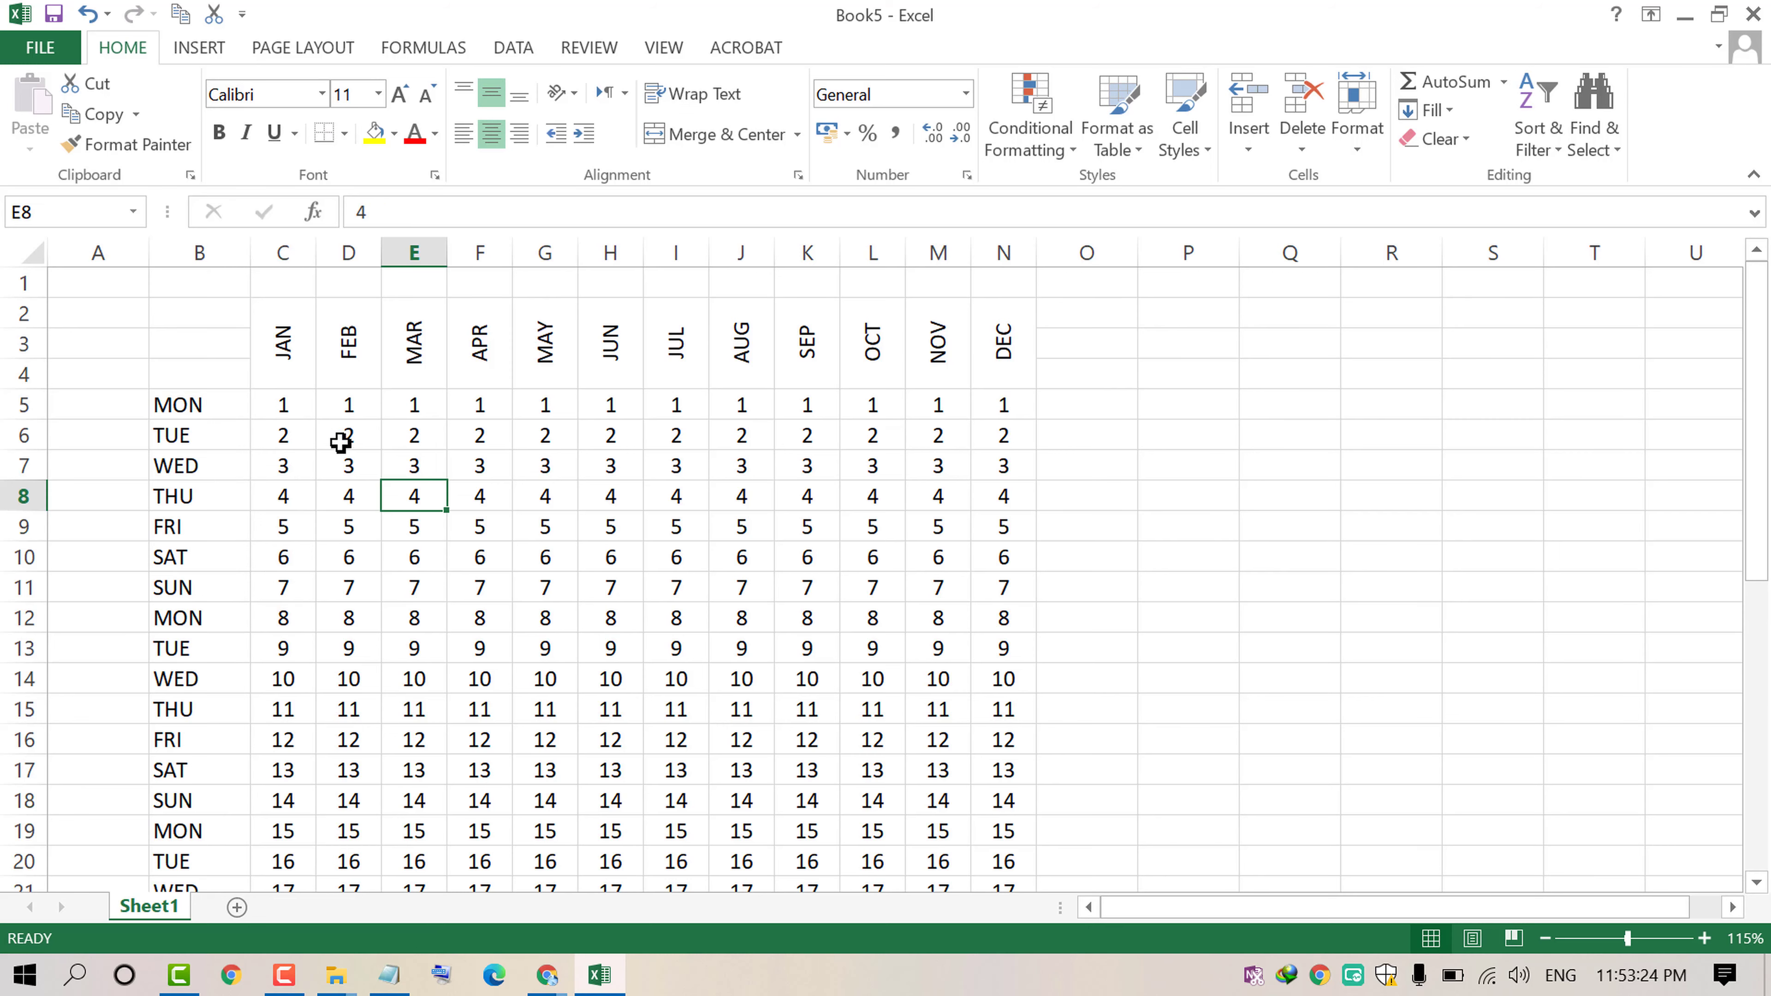
{"action": "key", "text": "ctrl+w"}
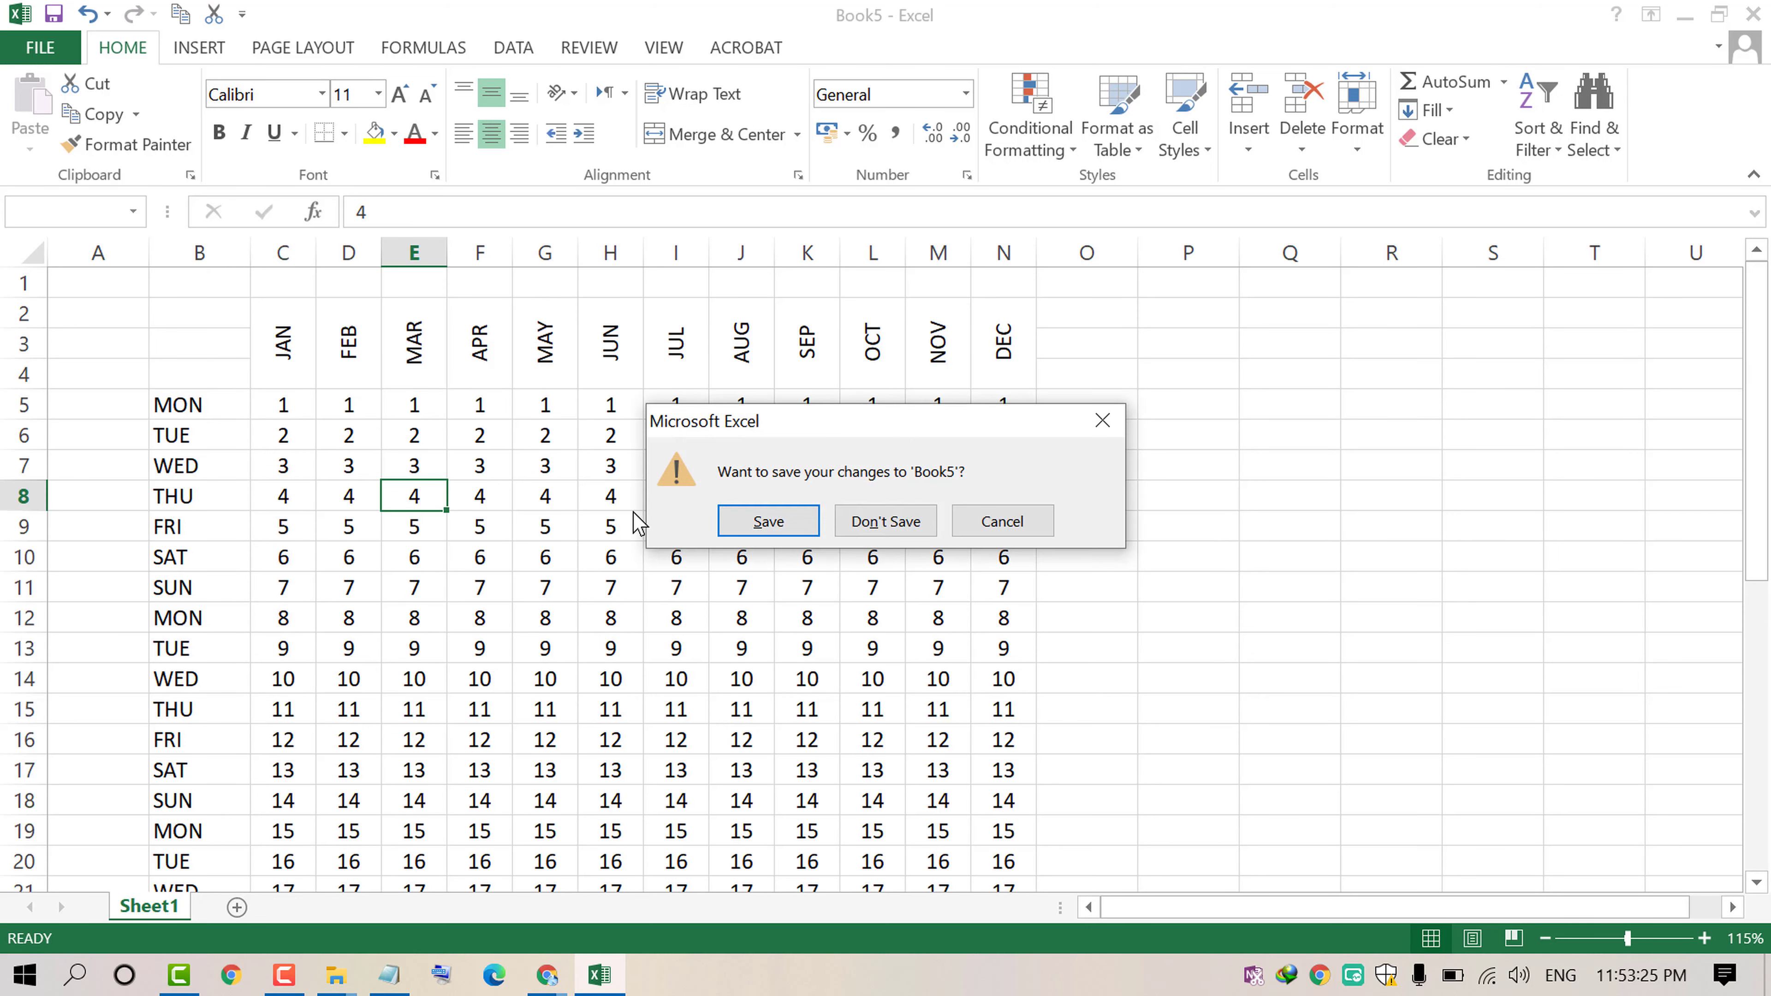
{"action": "left_click", "coordinate": [1001, 523]}
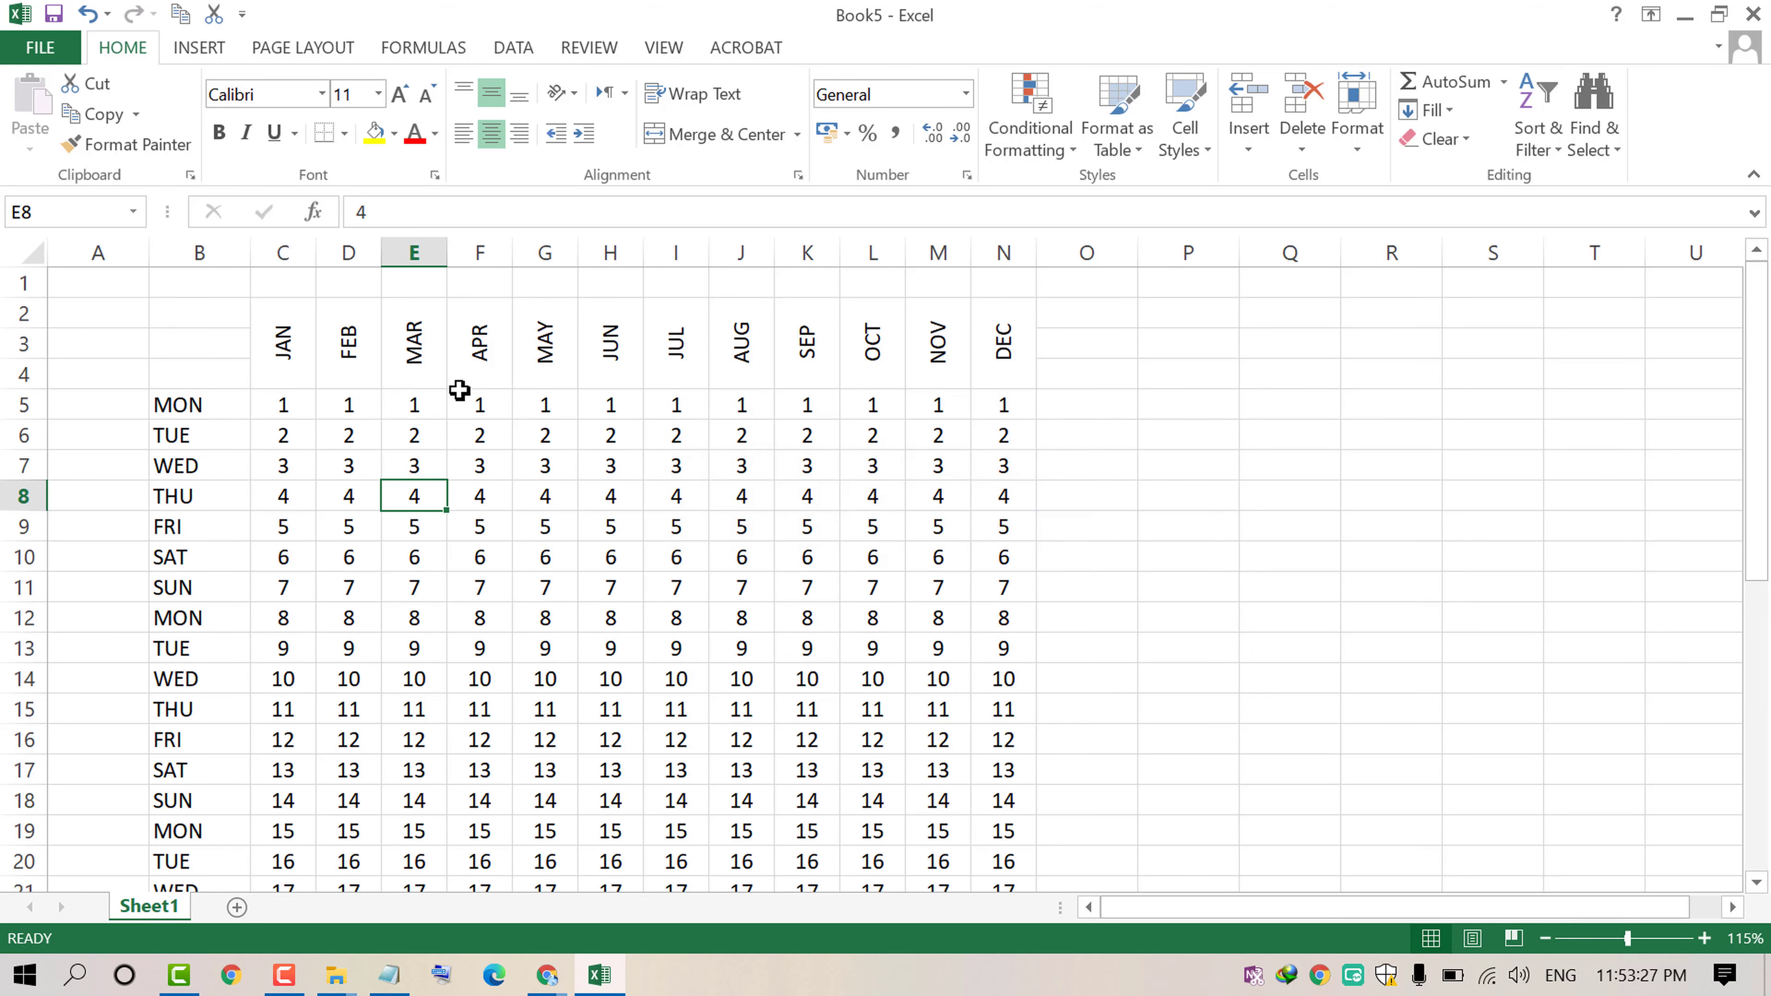
Step: Copy the month table from the headers through row 35
{"action": "left_click_drag", "start_coordinate": [264, 333], "coordinate": [1012, 740]}
{"action": "right_click", "coordinate": [752, 627]}
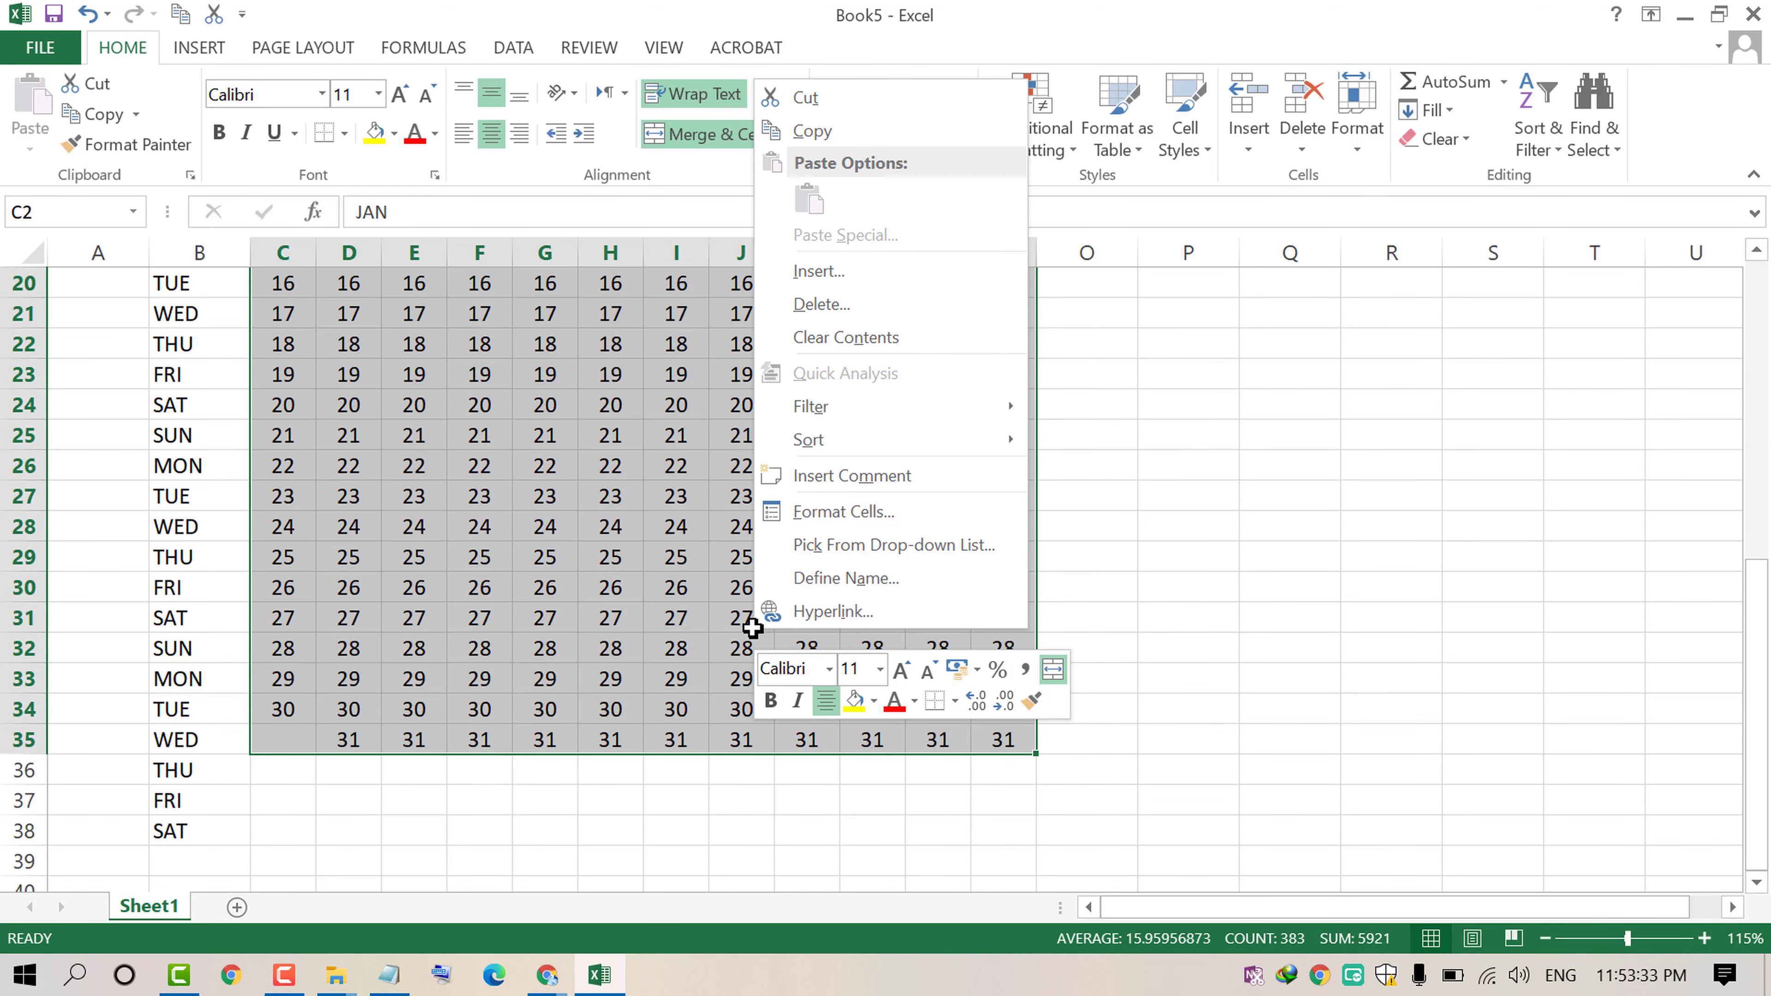
{"action": "left_click", "coordinate": [825, 136]}
{"action": "scroll", "coordinate": [76, 712], "scroll_direction": "up", "scroll_amount": 6}
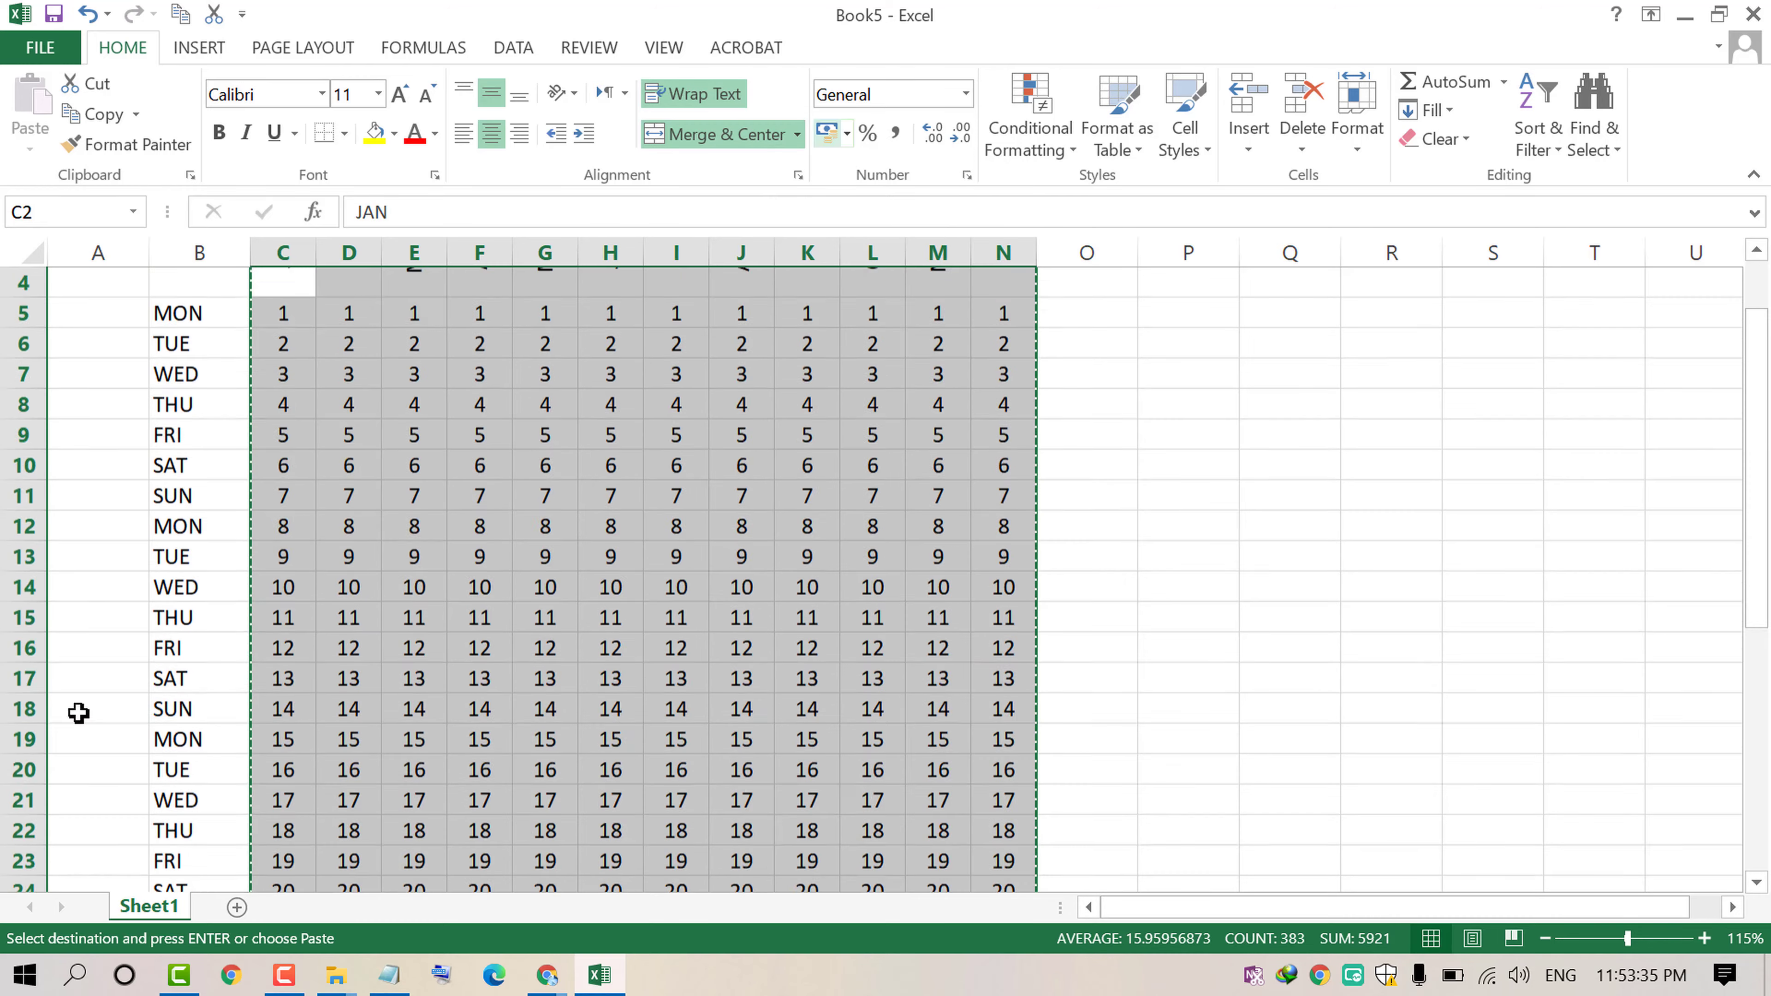
Step: Switch to Word and create a new blank document
{"action": "left_click", "coordinate": [35, 980]}
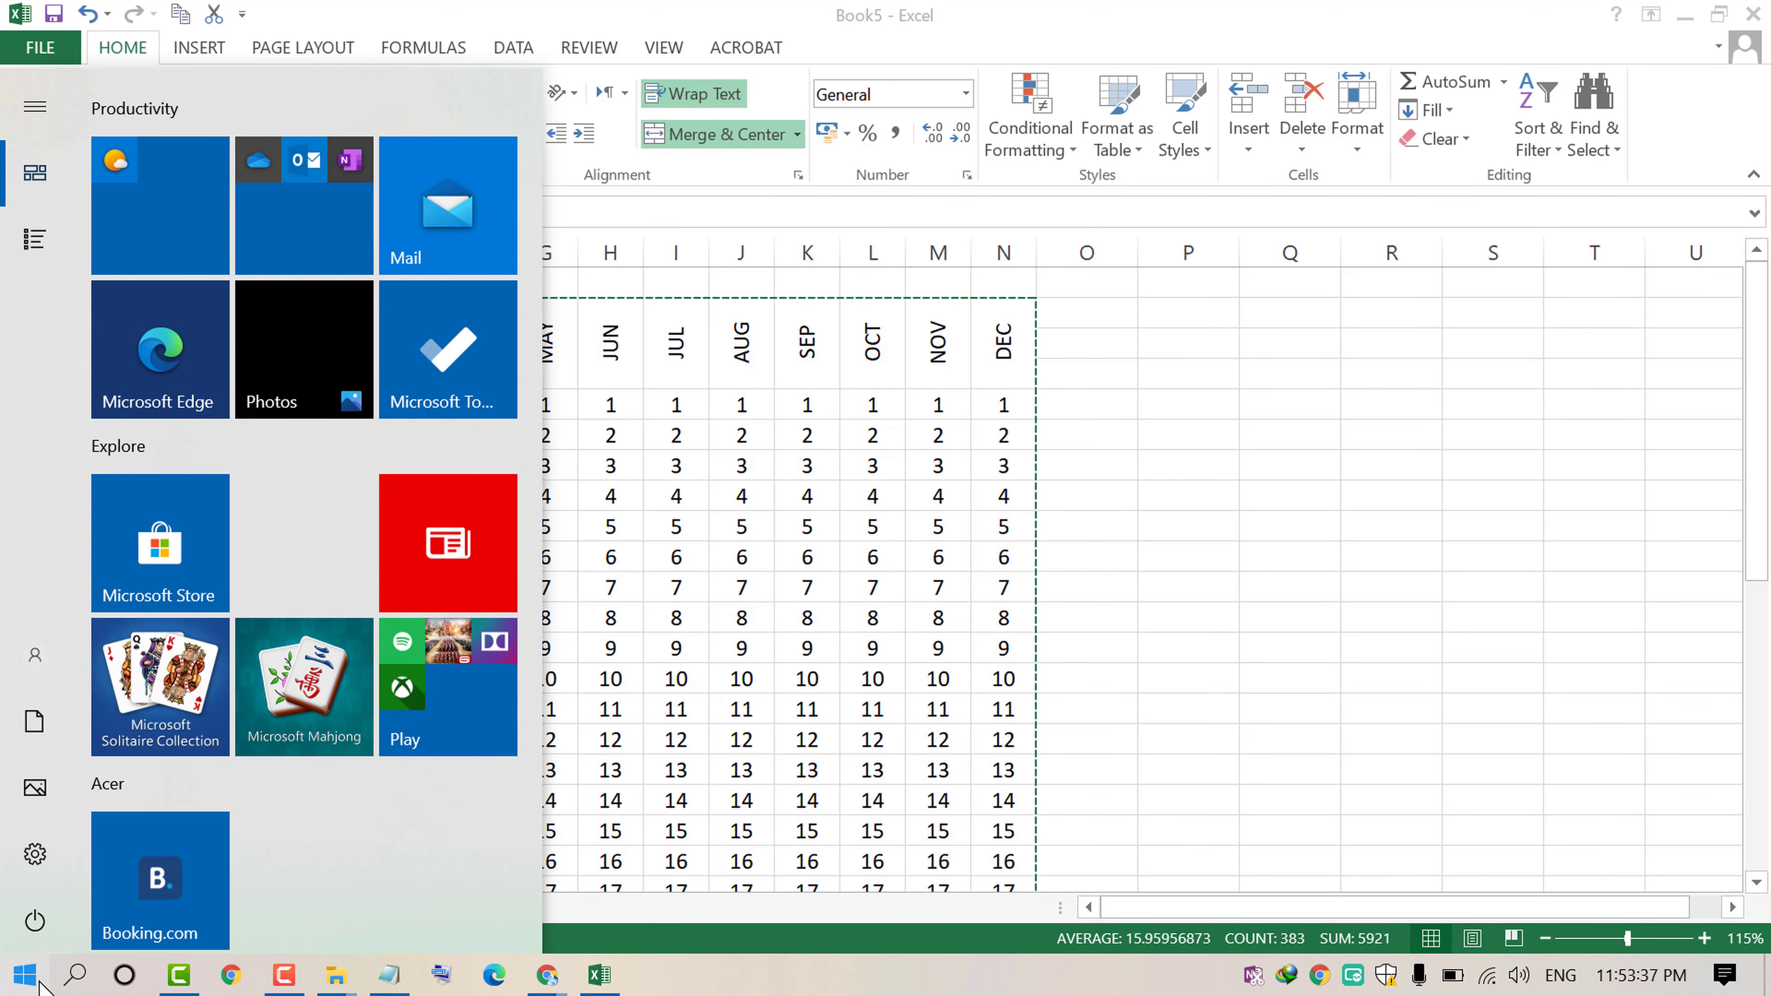
{"action": "type", "text": "winword"}
{"action": "key", "text": "Return"}
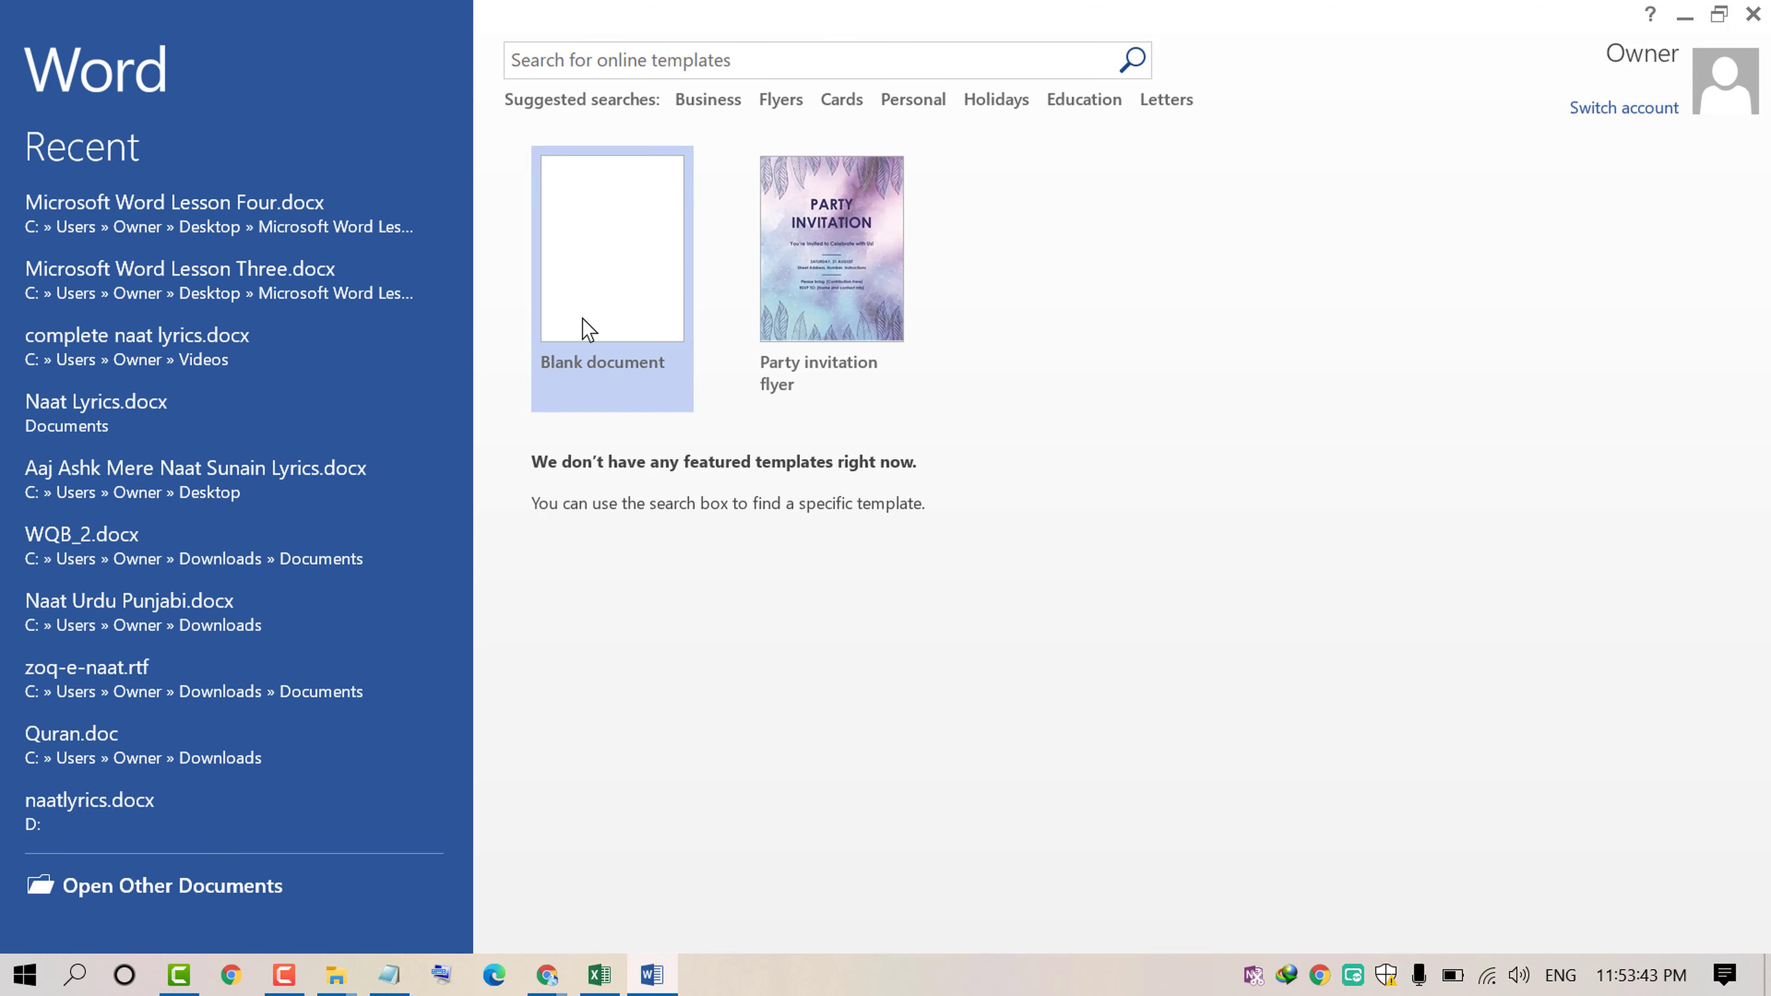
{"action": "left_click", "coordinate": [592, 332]}
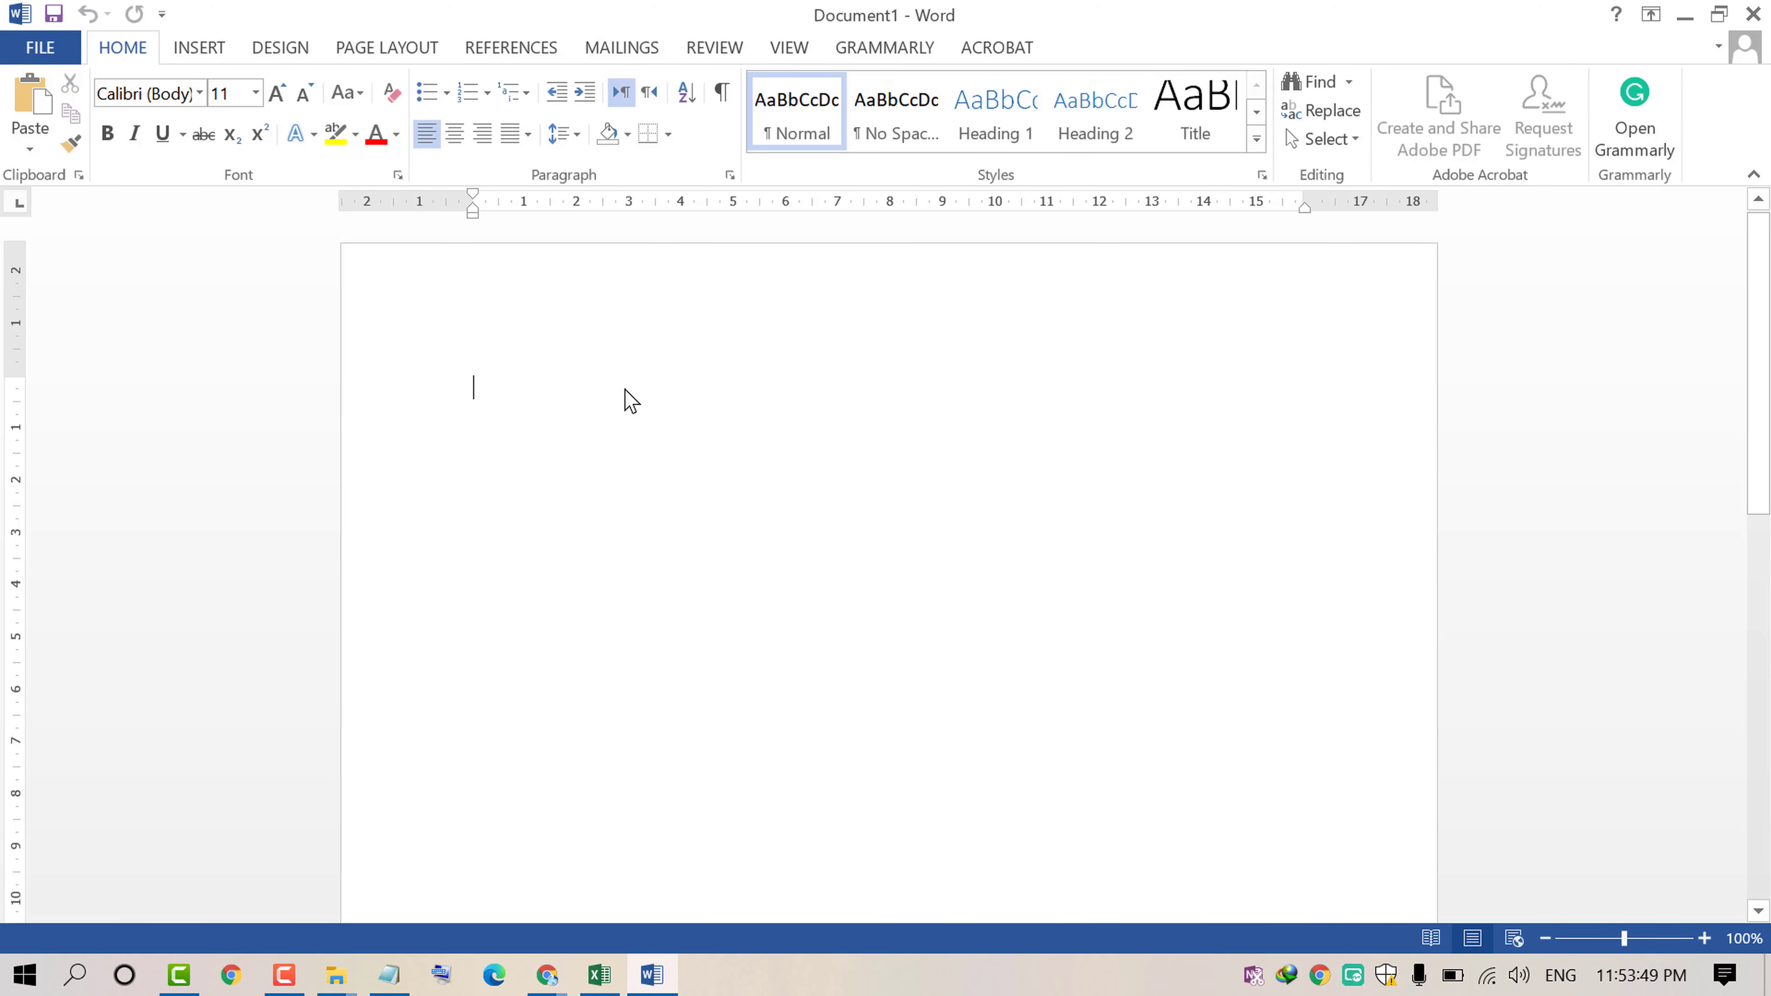
Step: Paste the copied month table into the blank document
{"action": "key", "text": "ctrl+v"}
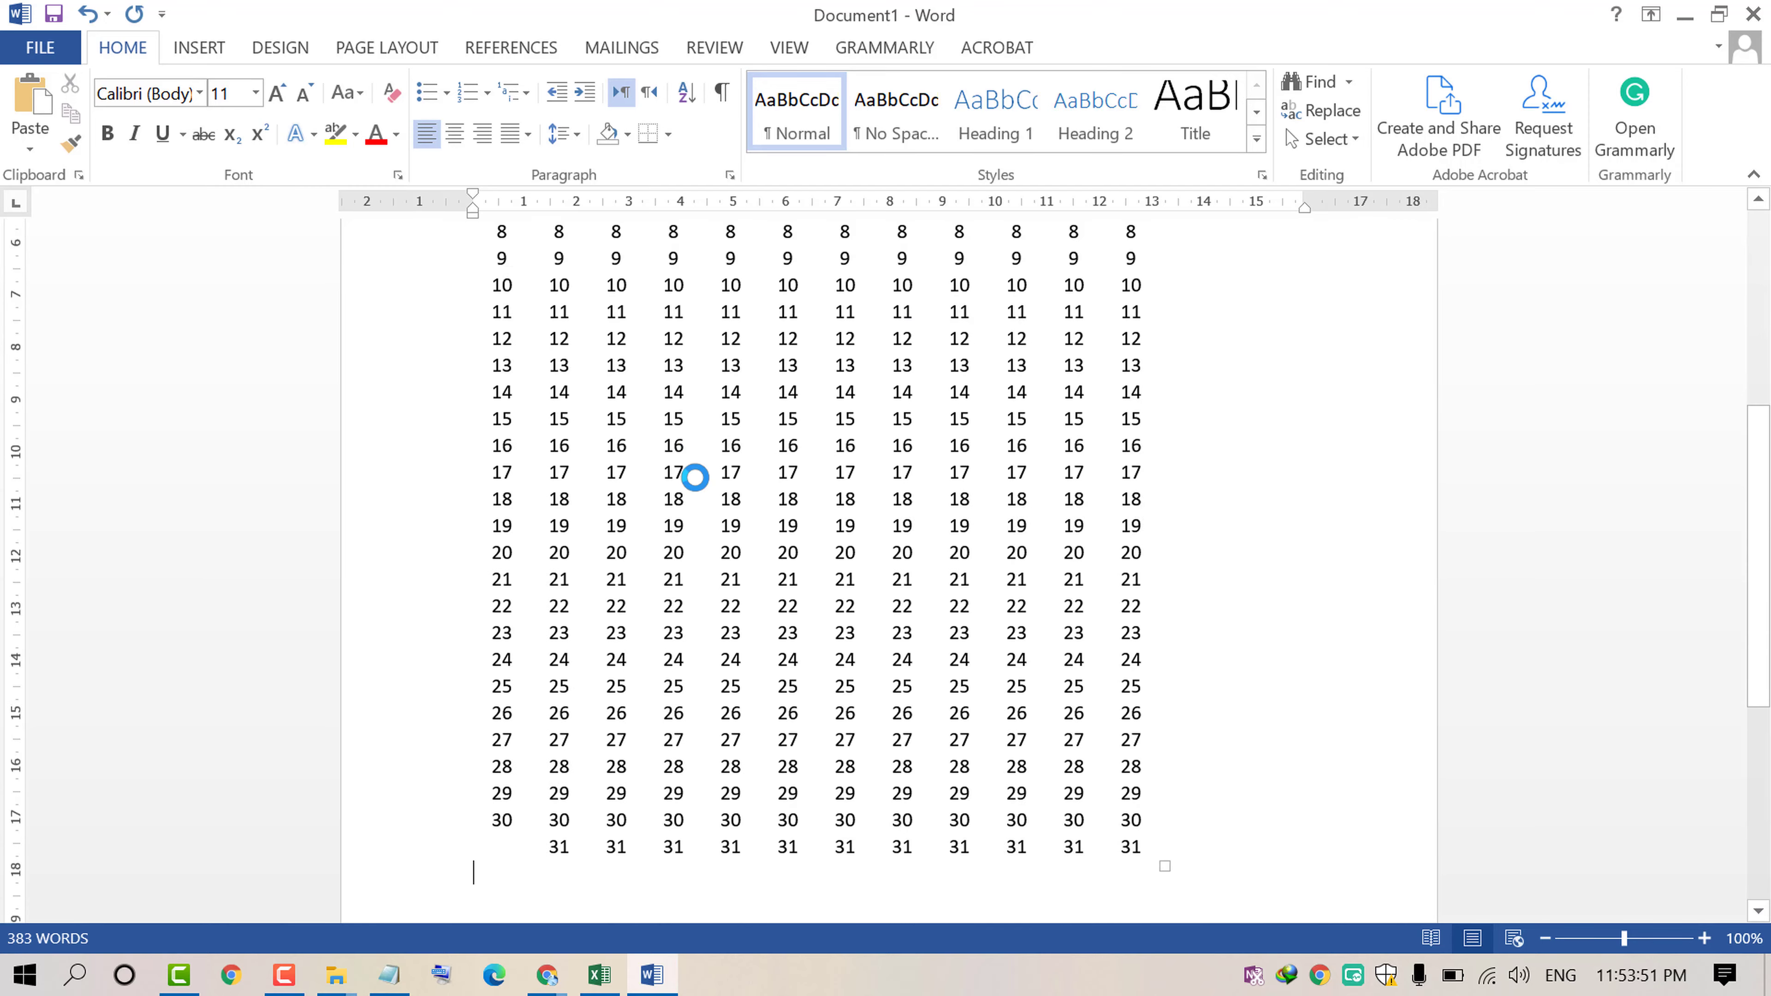
{"action": "scroll", "coordinate": [695, 479], "scroll_direction": "up", "scroll_amount": 5}
{"action": "scroll", "coordinate": [725, 464], "scroll_direction": "down", "scroll_amount": 1}
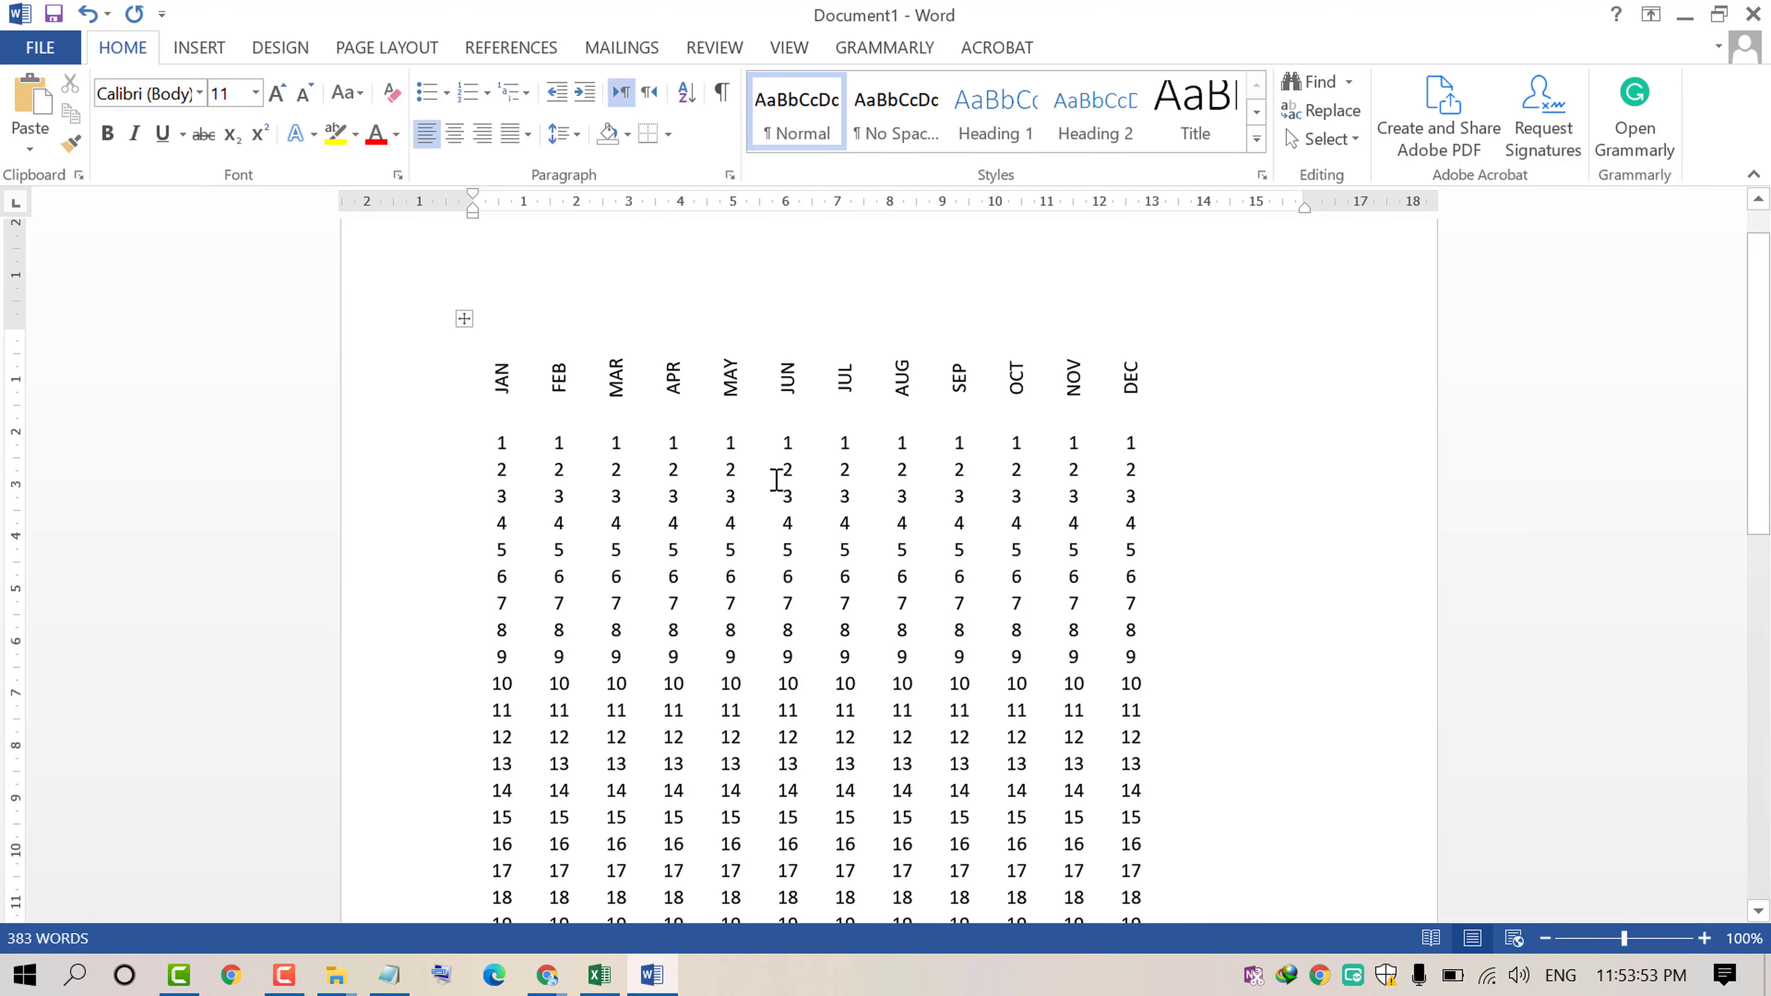
{"action": "scroll", "coordinate": [811, 488], "scroll_direction": "down", "scroll_amount": 3}
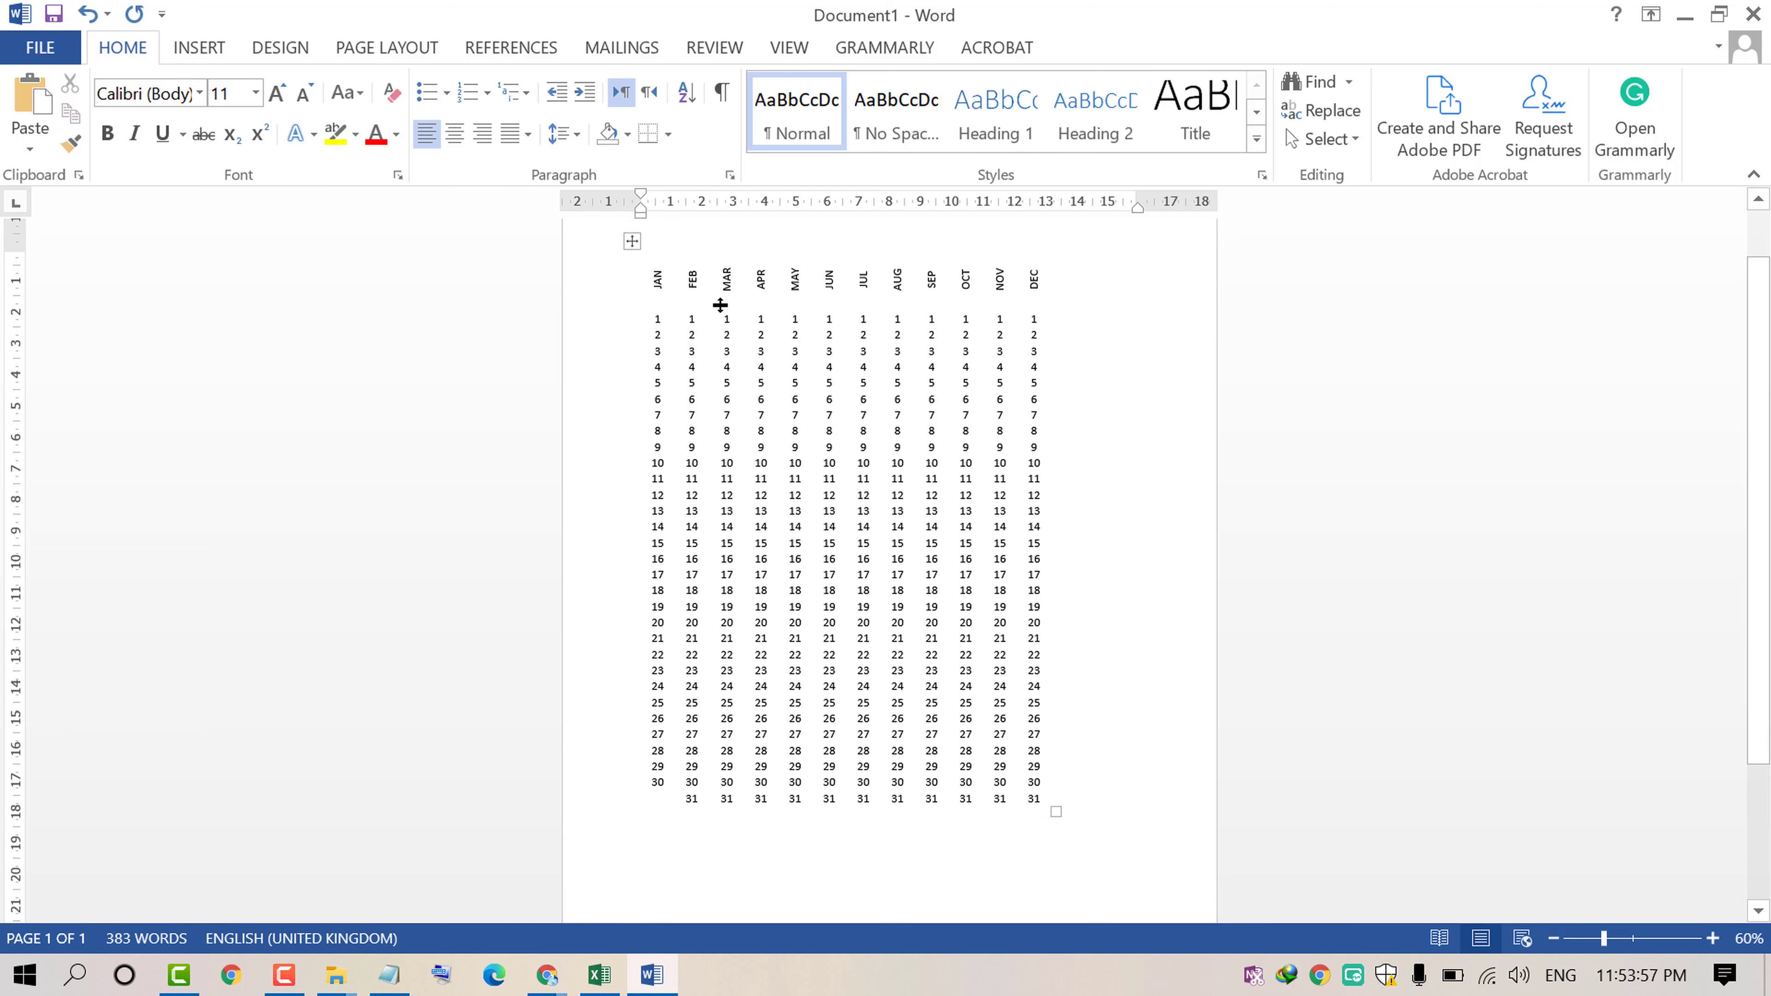
Step: Select the whole pasted table and apply the All border setting to it through Table Properties
{"action": "left_click", "coordinate": [631, 244]}
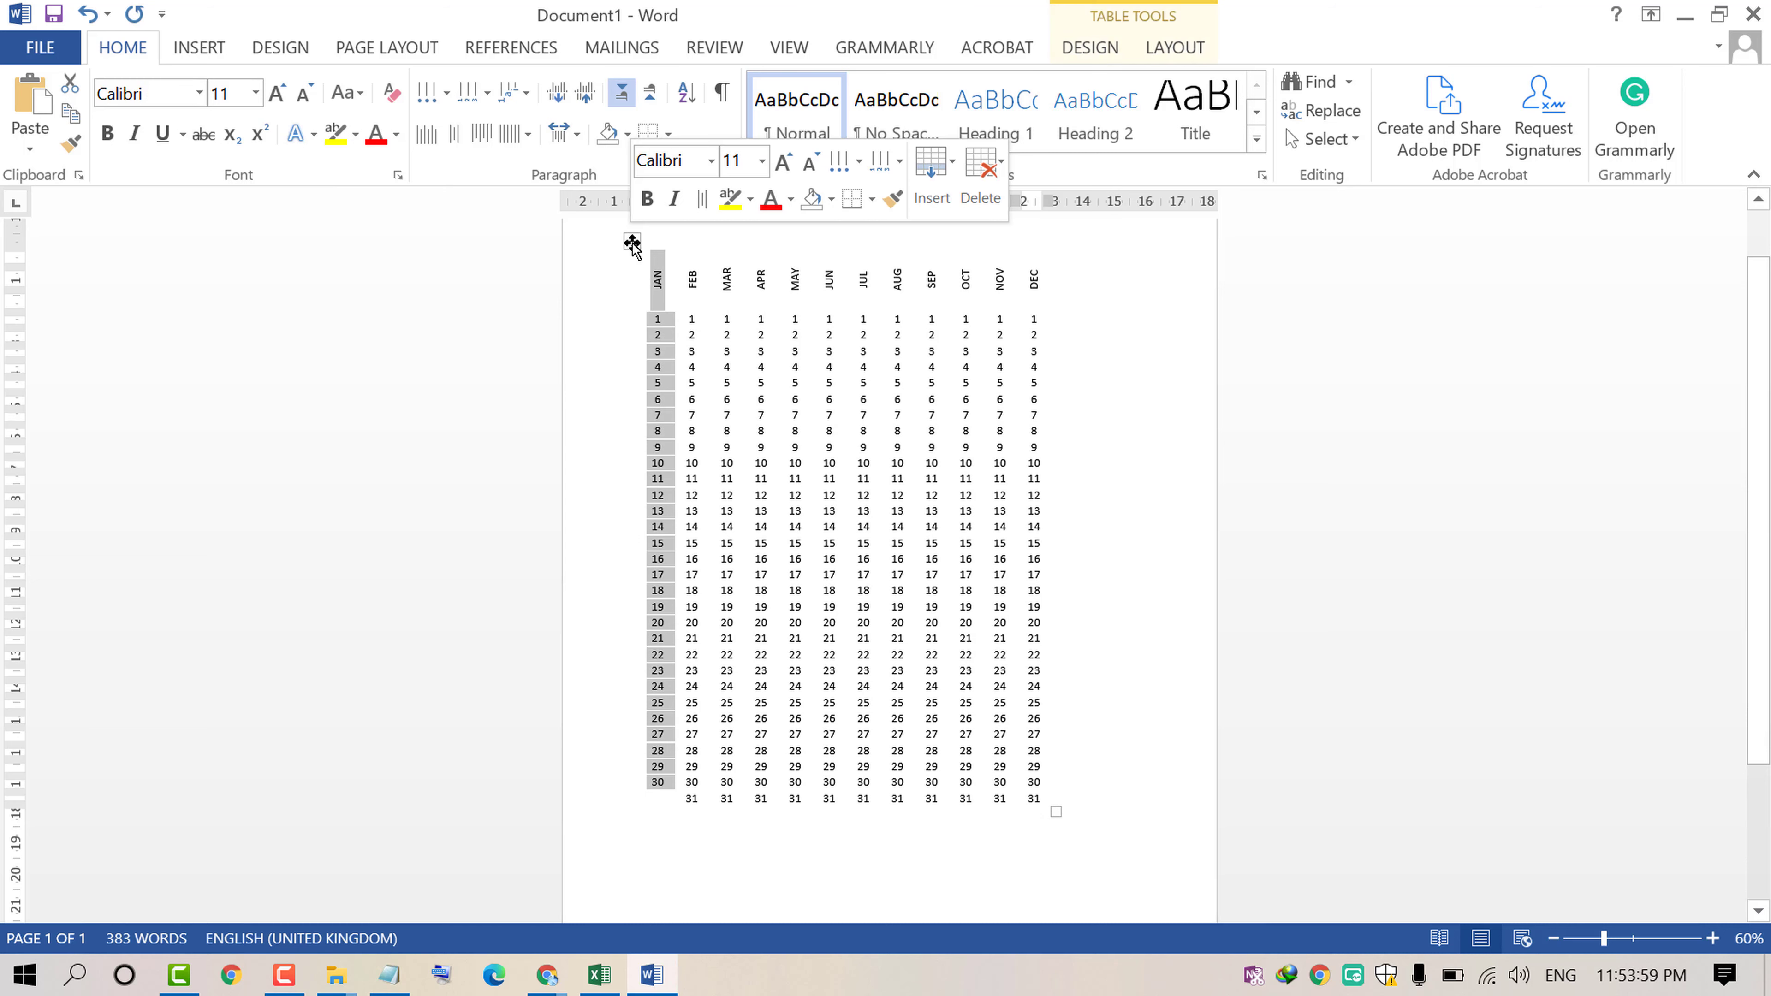
{"action": "left_click", "coordinate": [765, 318]}
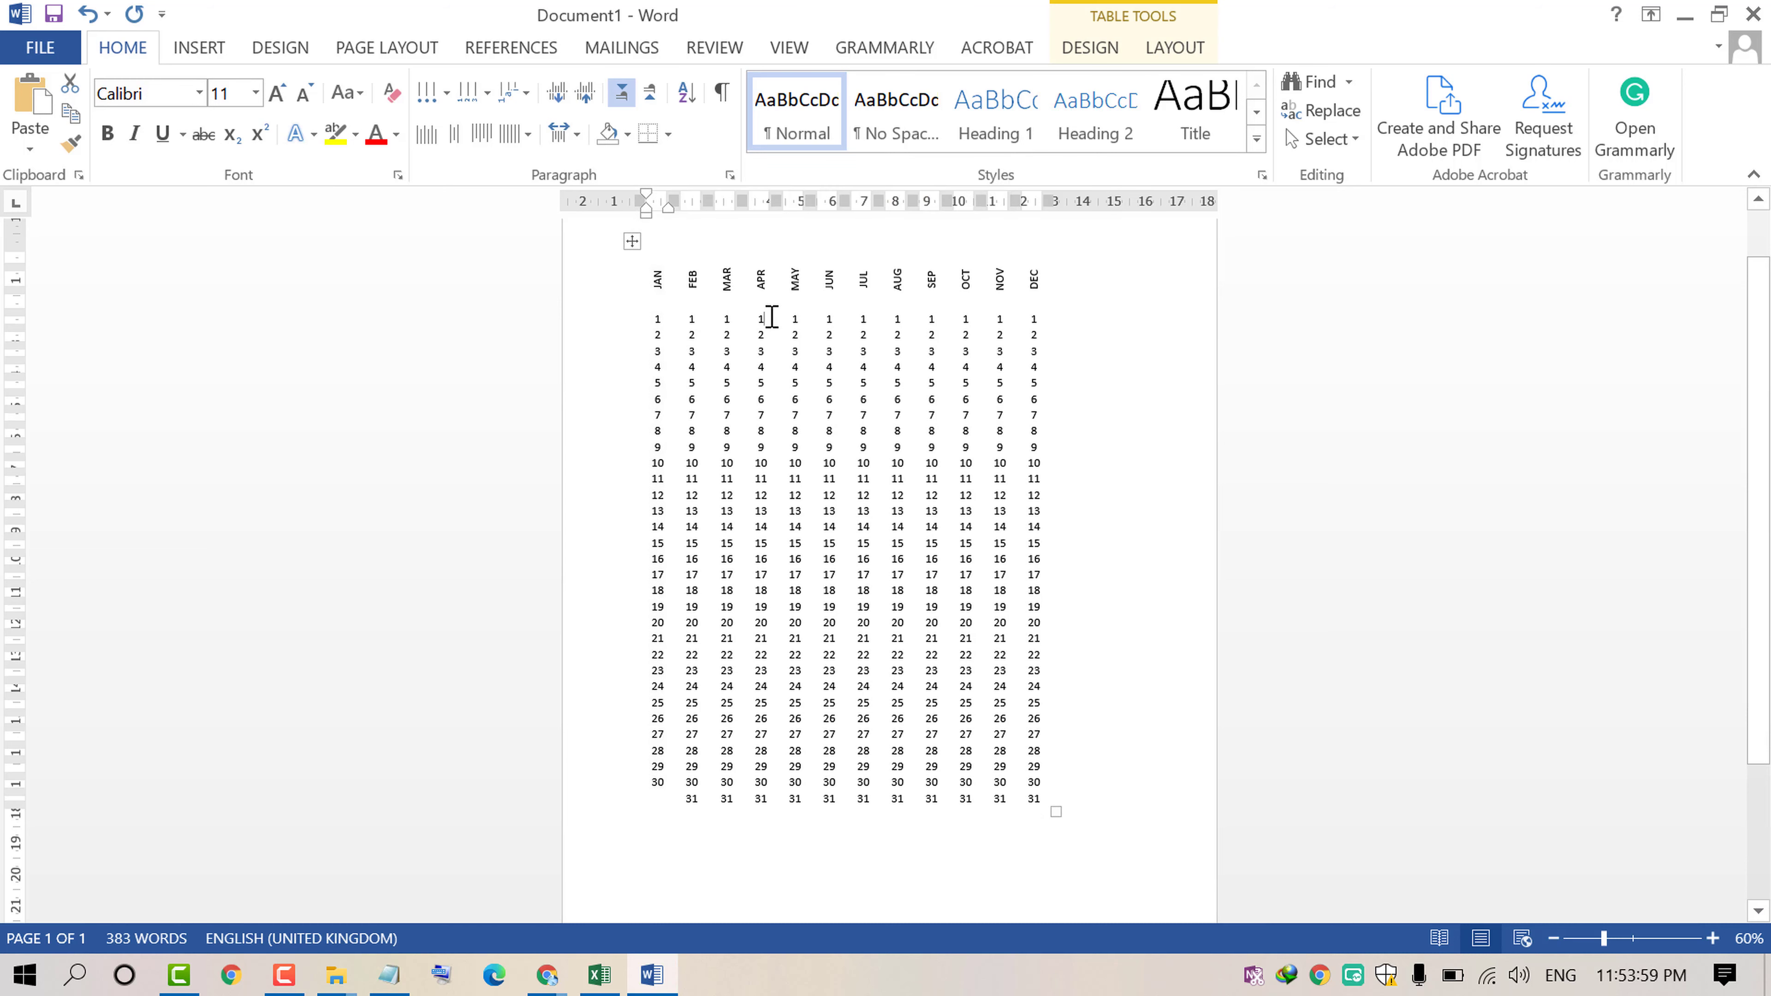
{"action": "left_click", "coordinate": [629, 241]}
{"action": "right_click", "coordinate": [629, 241]}
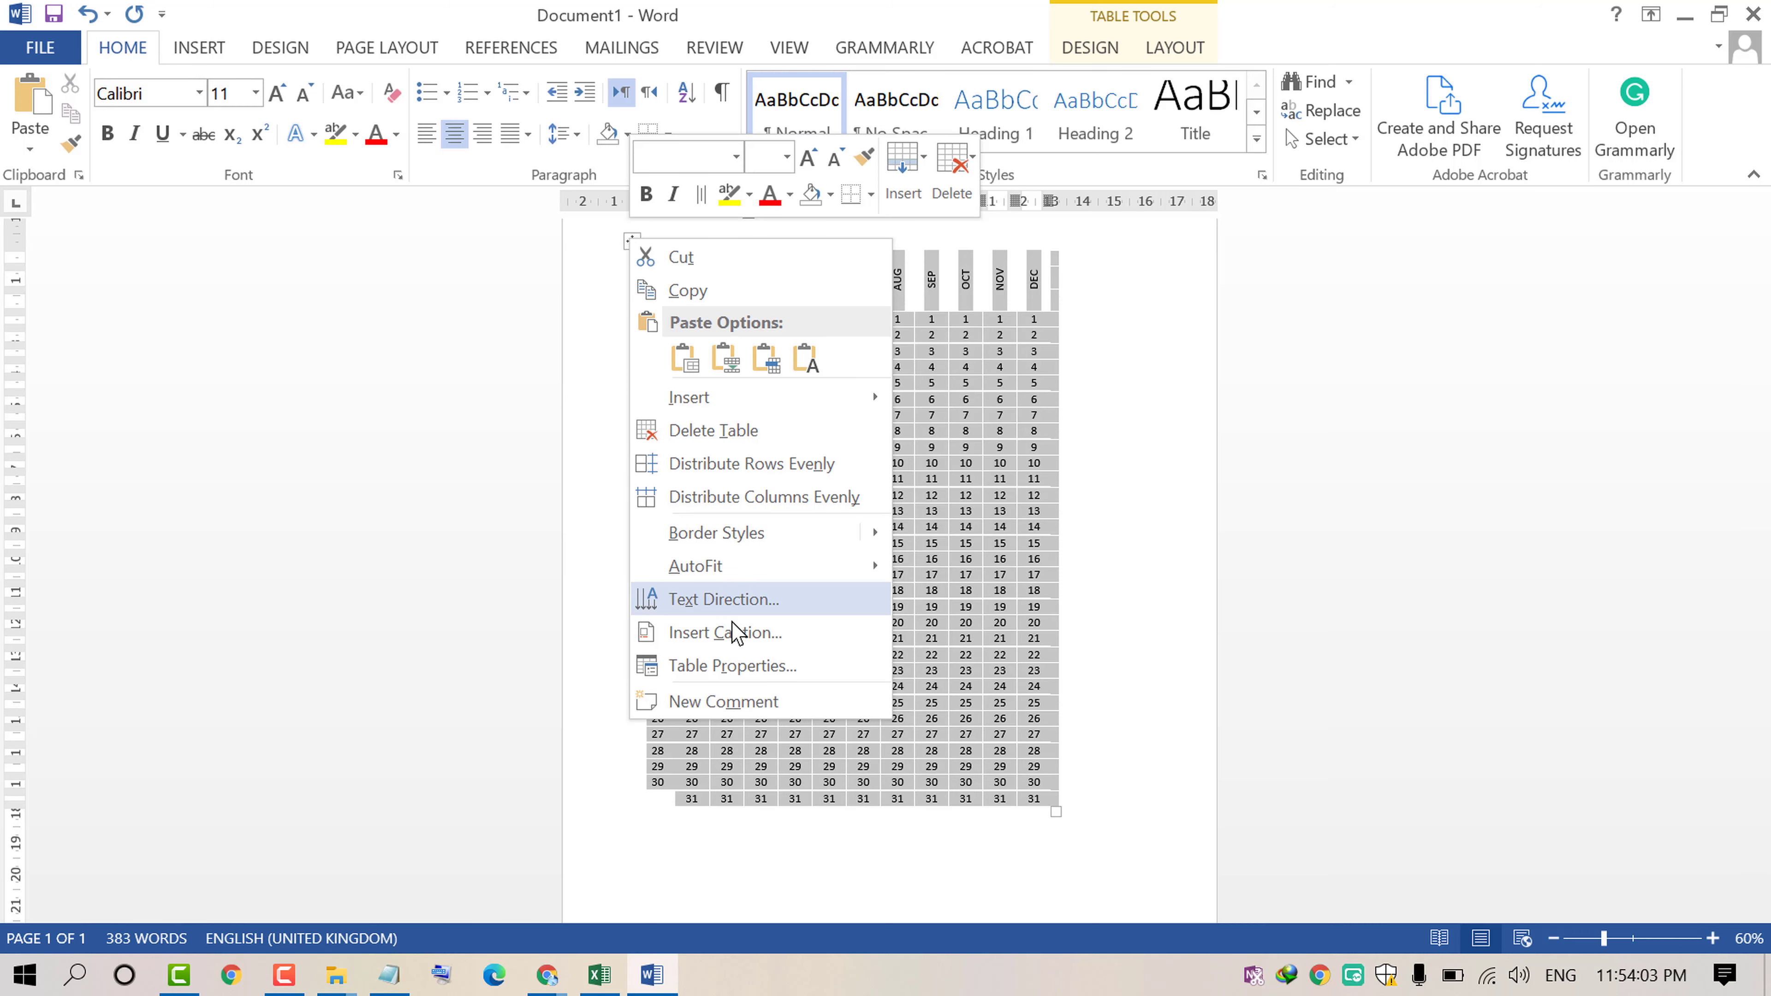
{"action": "left_click", "coordinate": [765, 667]}
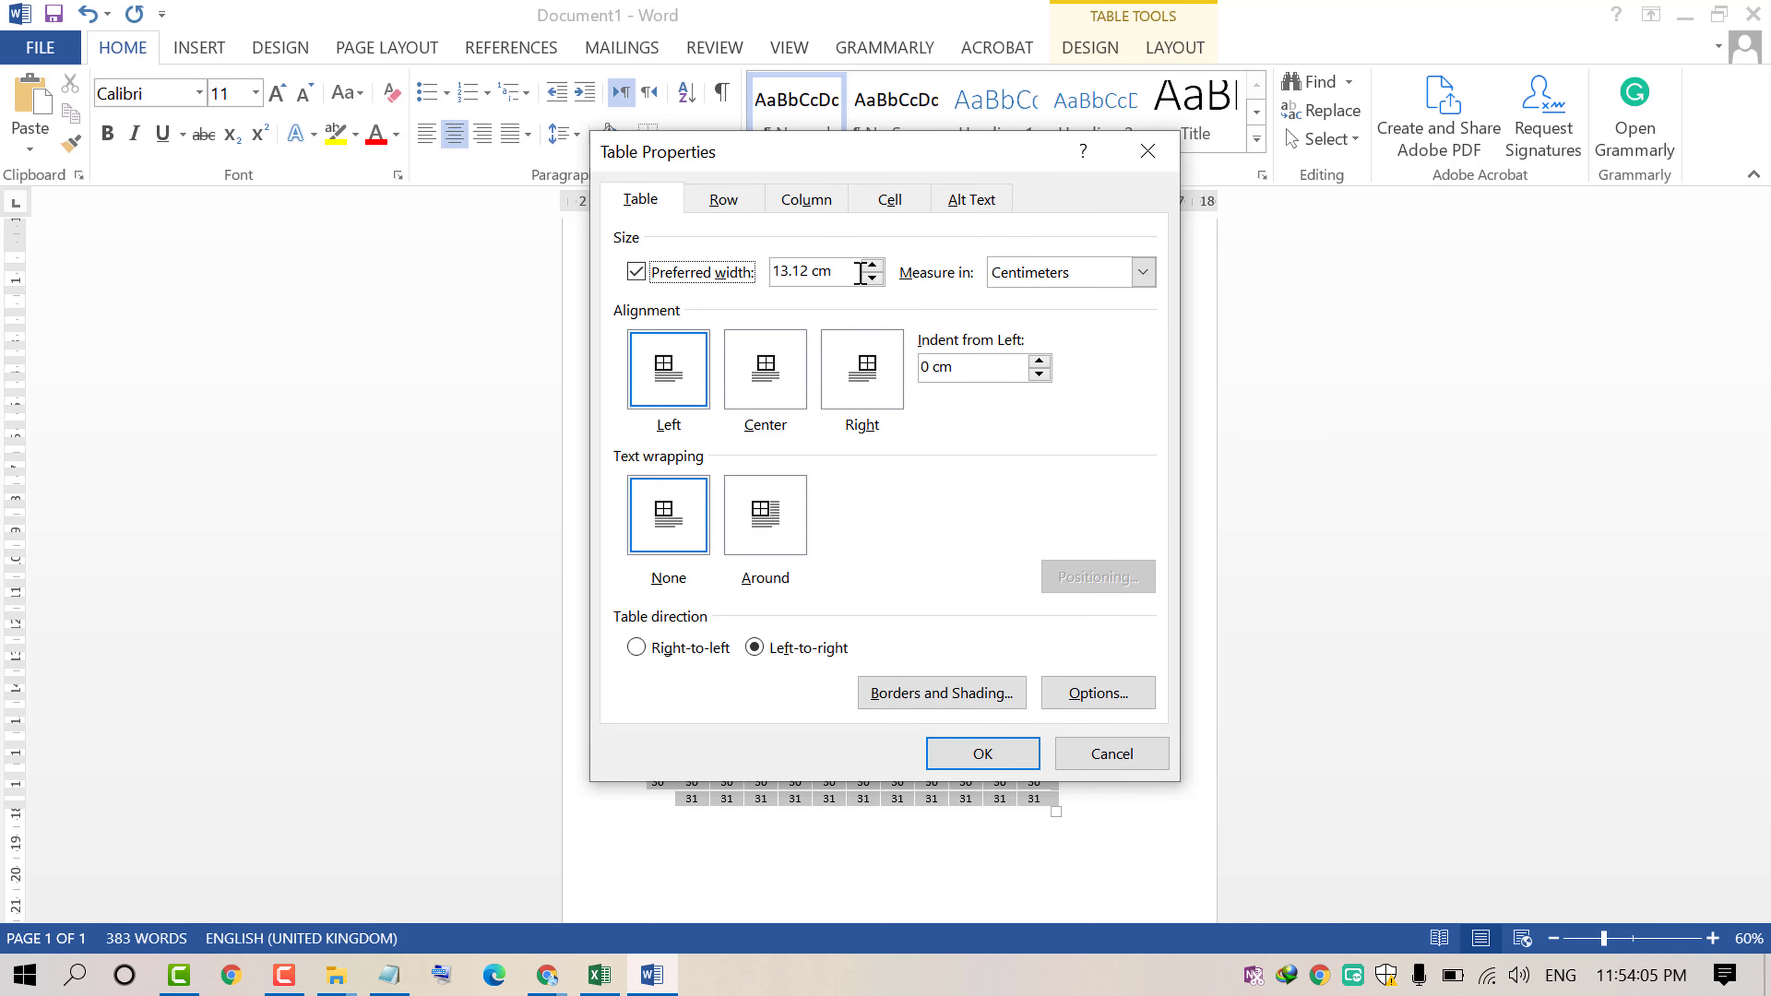
{"action": "left_click", "coordinate": [886, 202]}
{"action": "left_click", "coordinate": [806, 201]}
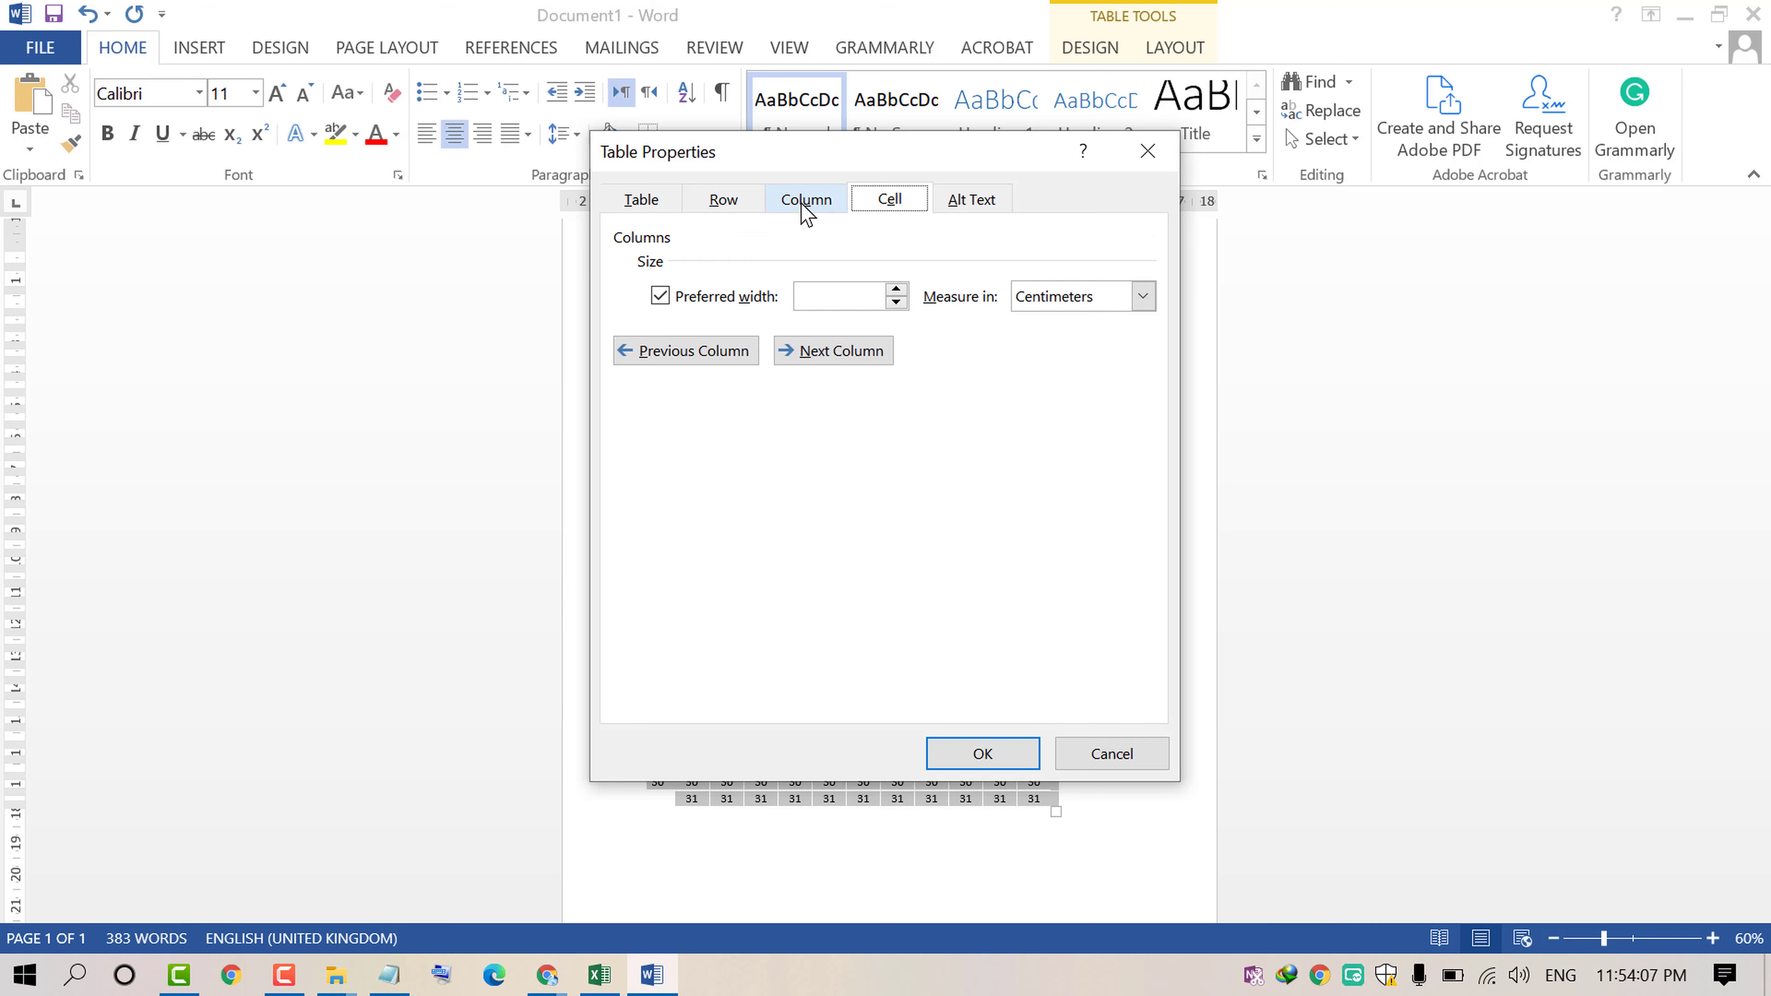
{"action": "left_click", "coordinate": [970, 201]}
{"action": "left_click", "coordinate": [638, 202]}
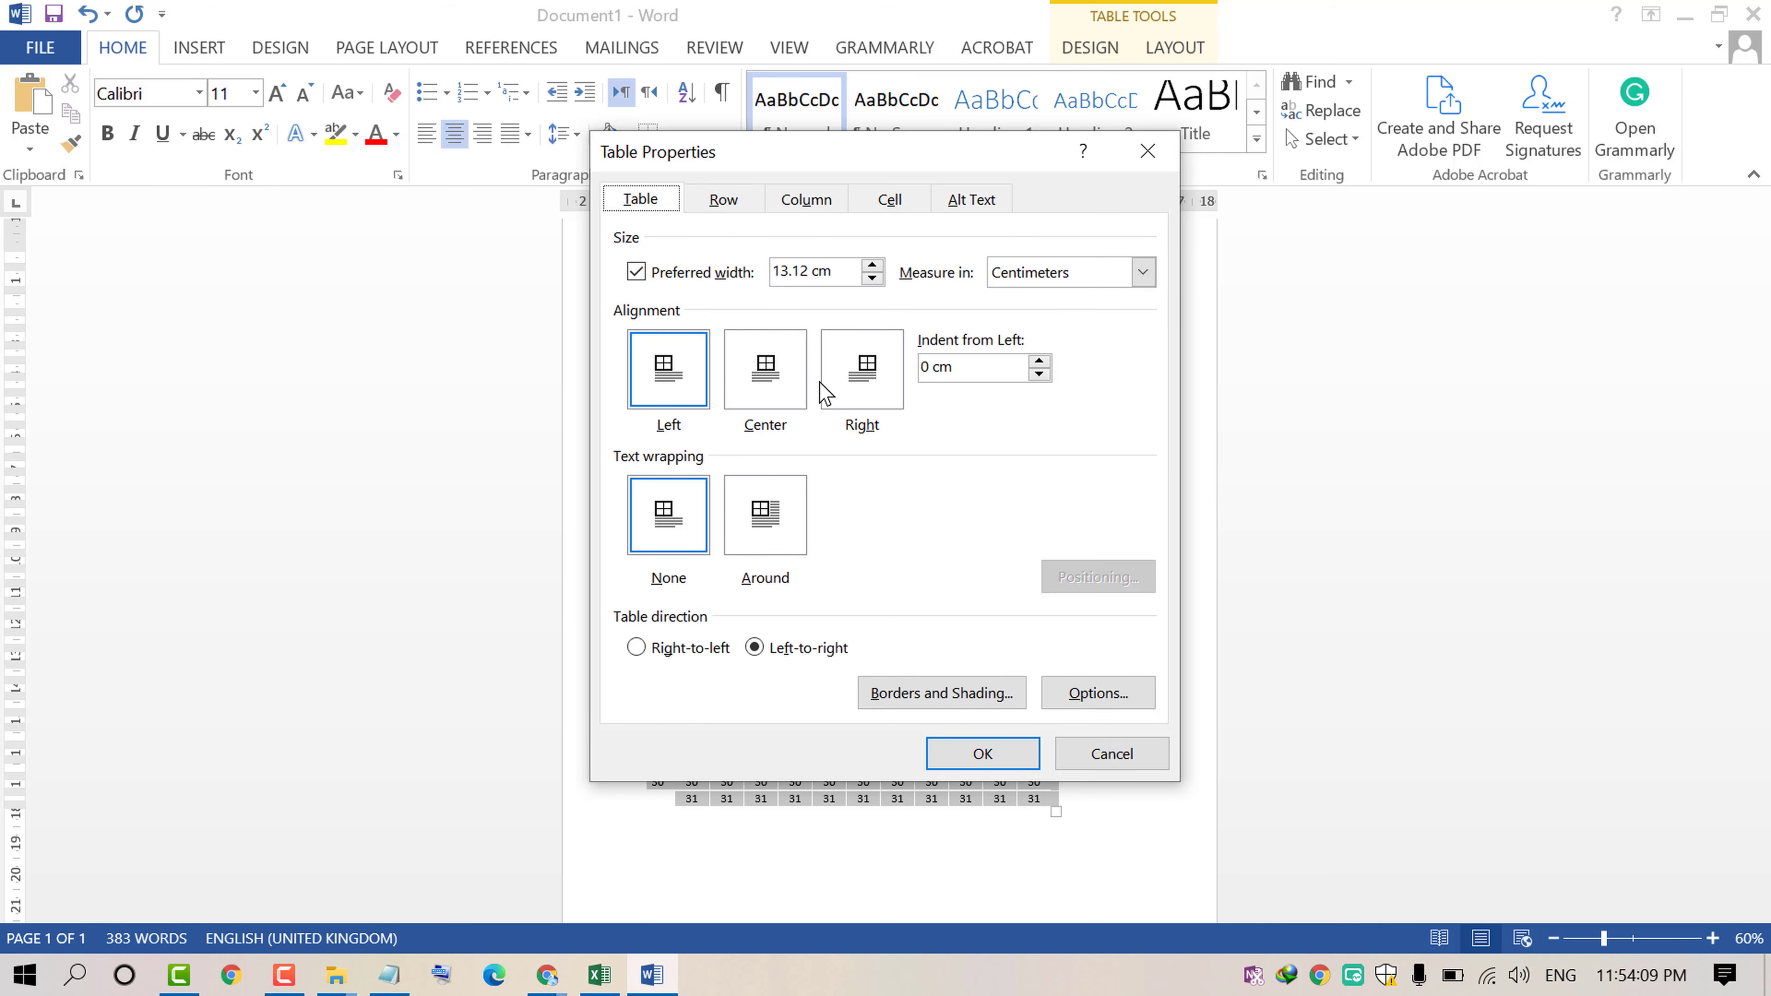
{"action": "left_click", "coordinate": [946, 700]}
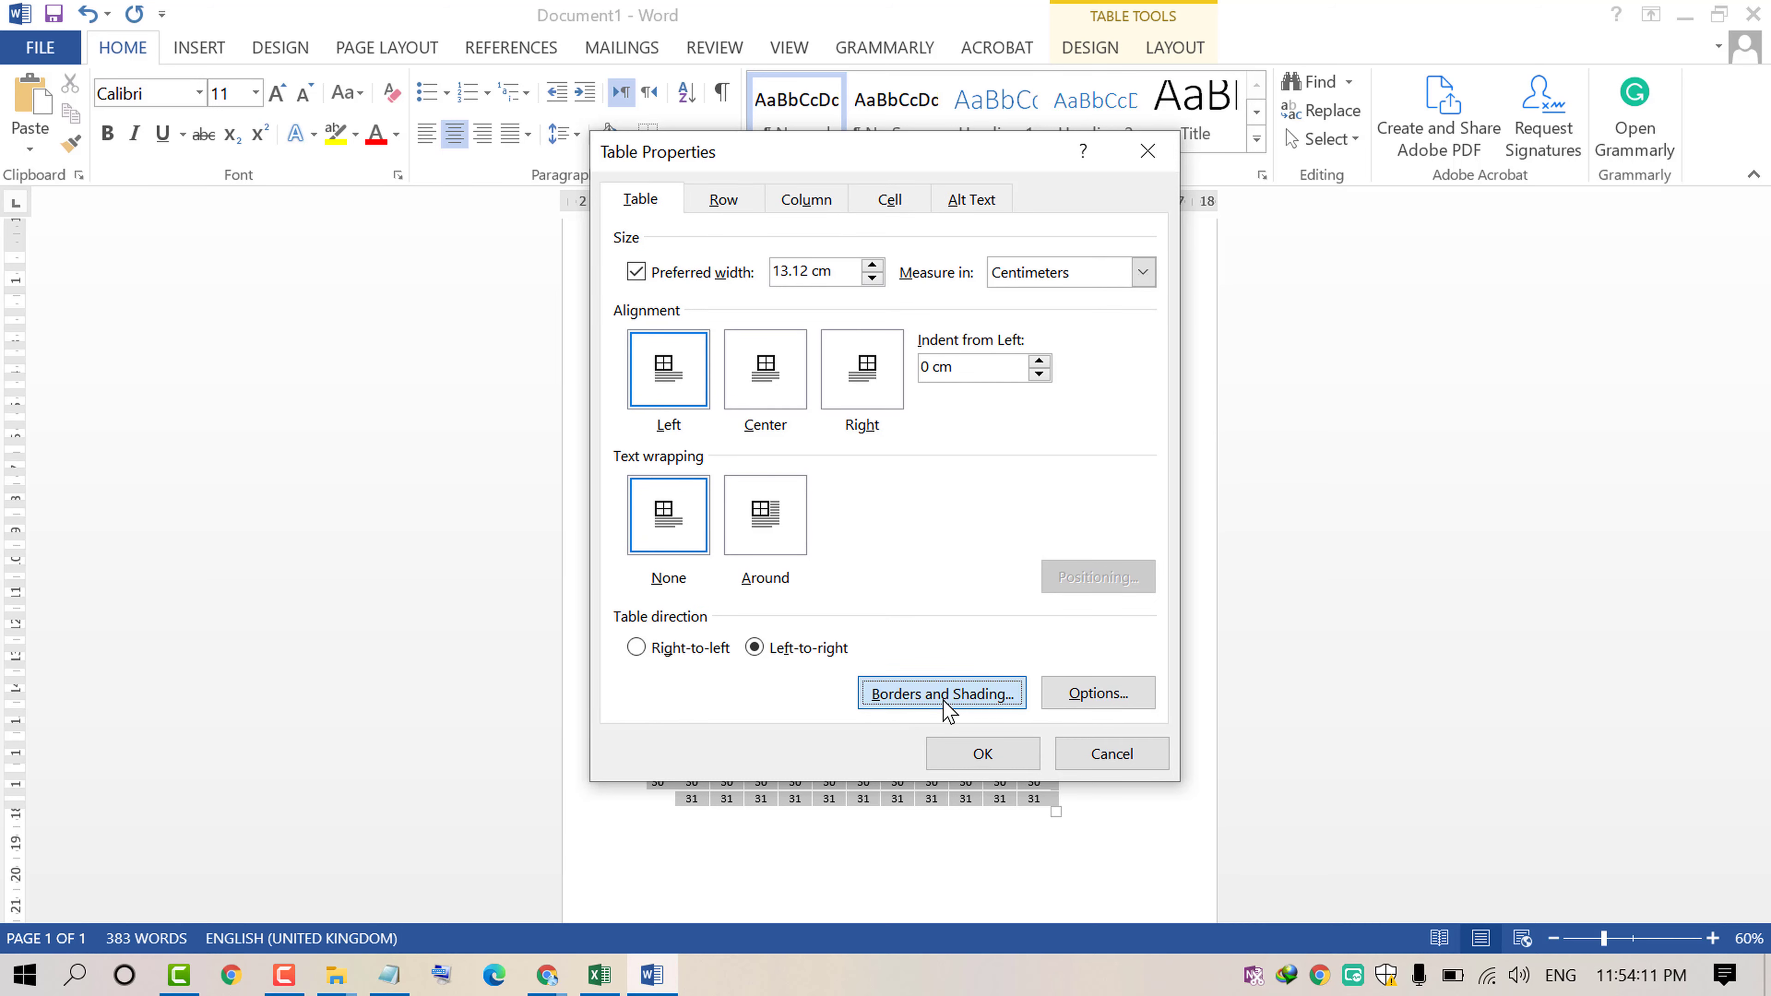
{"action": "left_click", "coordinate": [560, 427]}
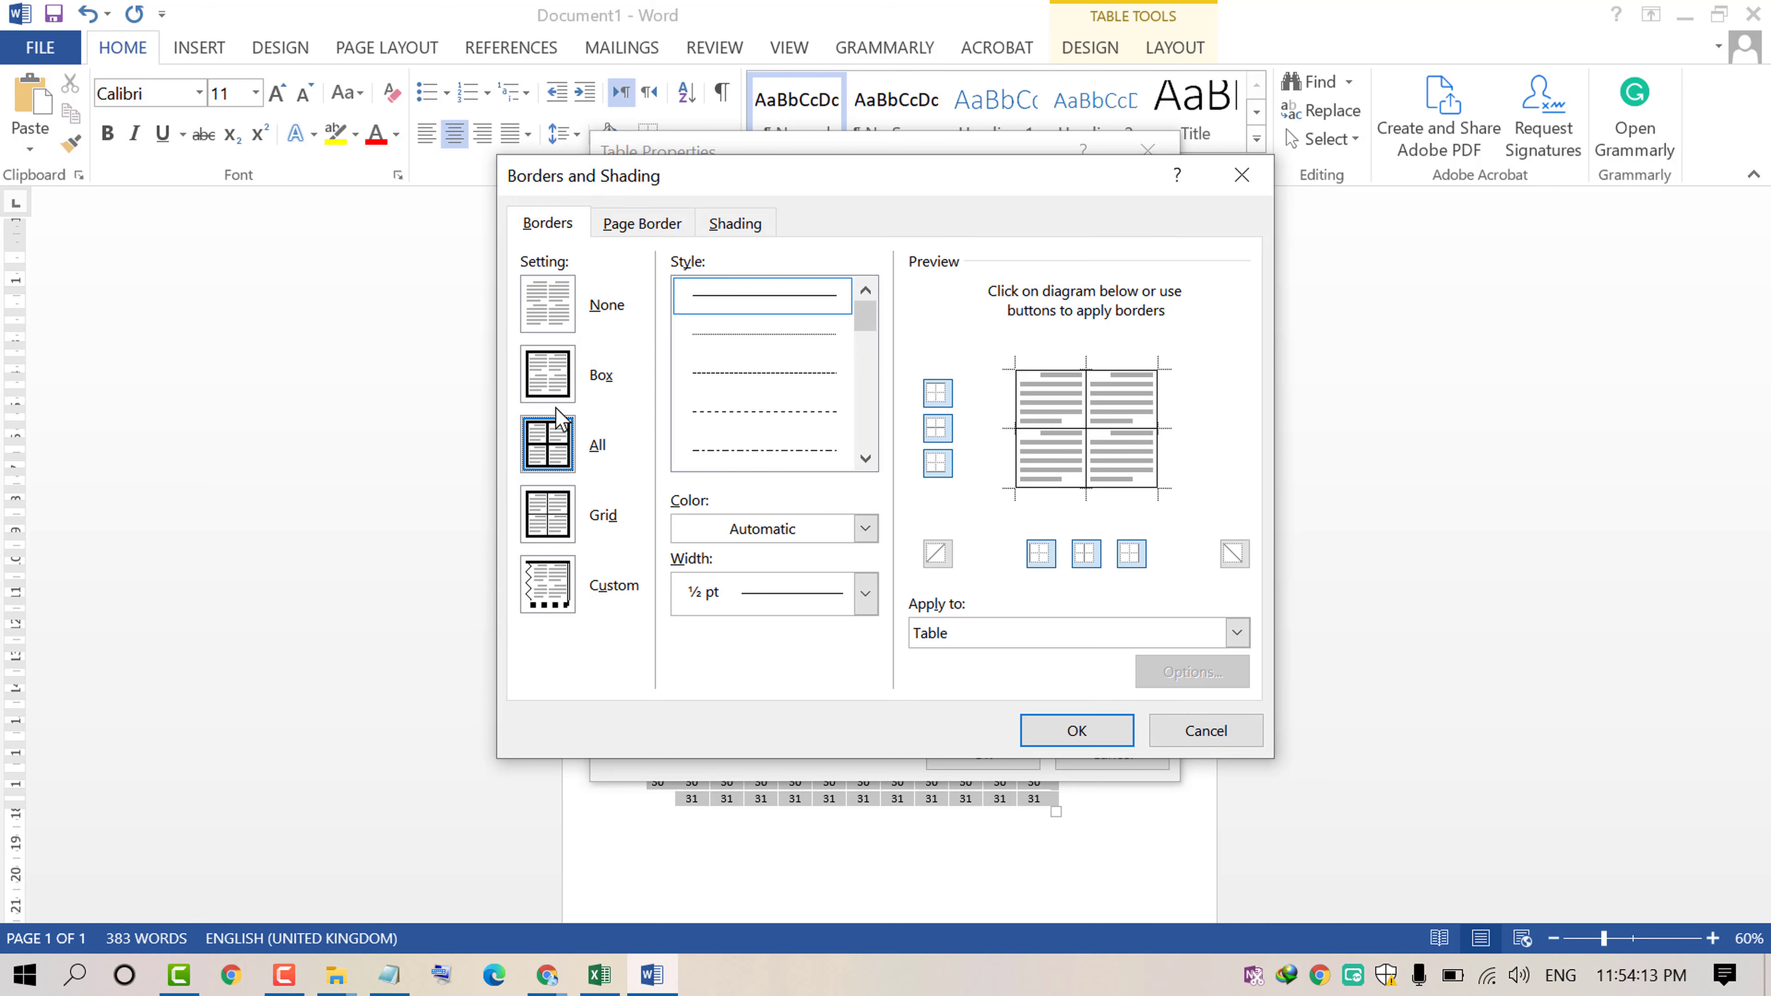
{"action": "left_click", "coordinate": [631, 227]}
{"action": "left_click", "coordinate": [549, 223]}
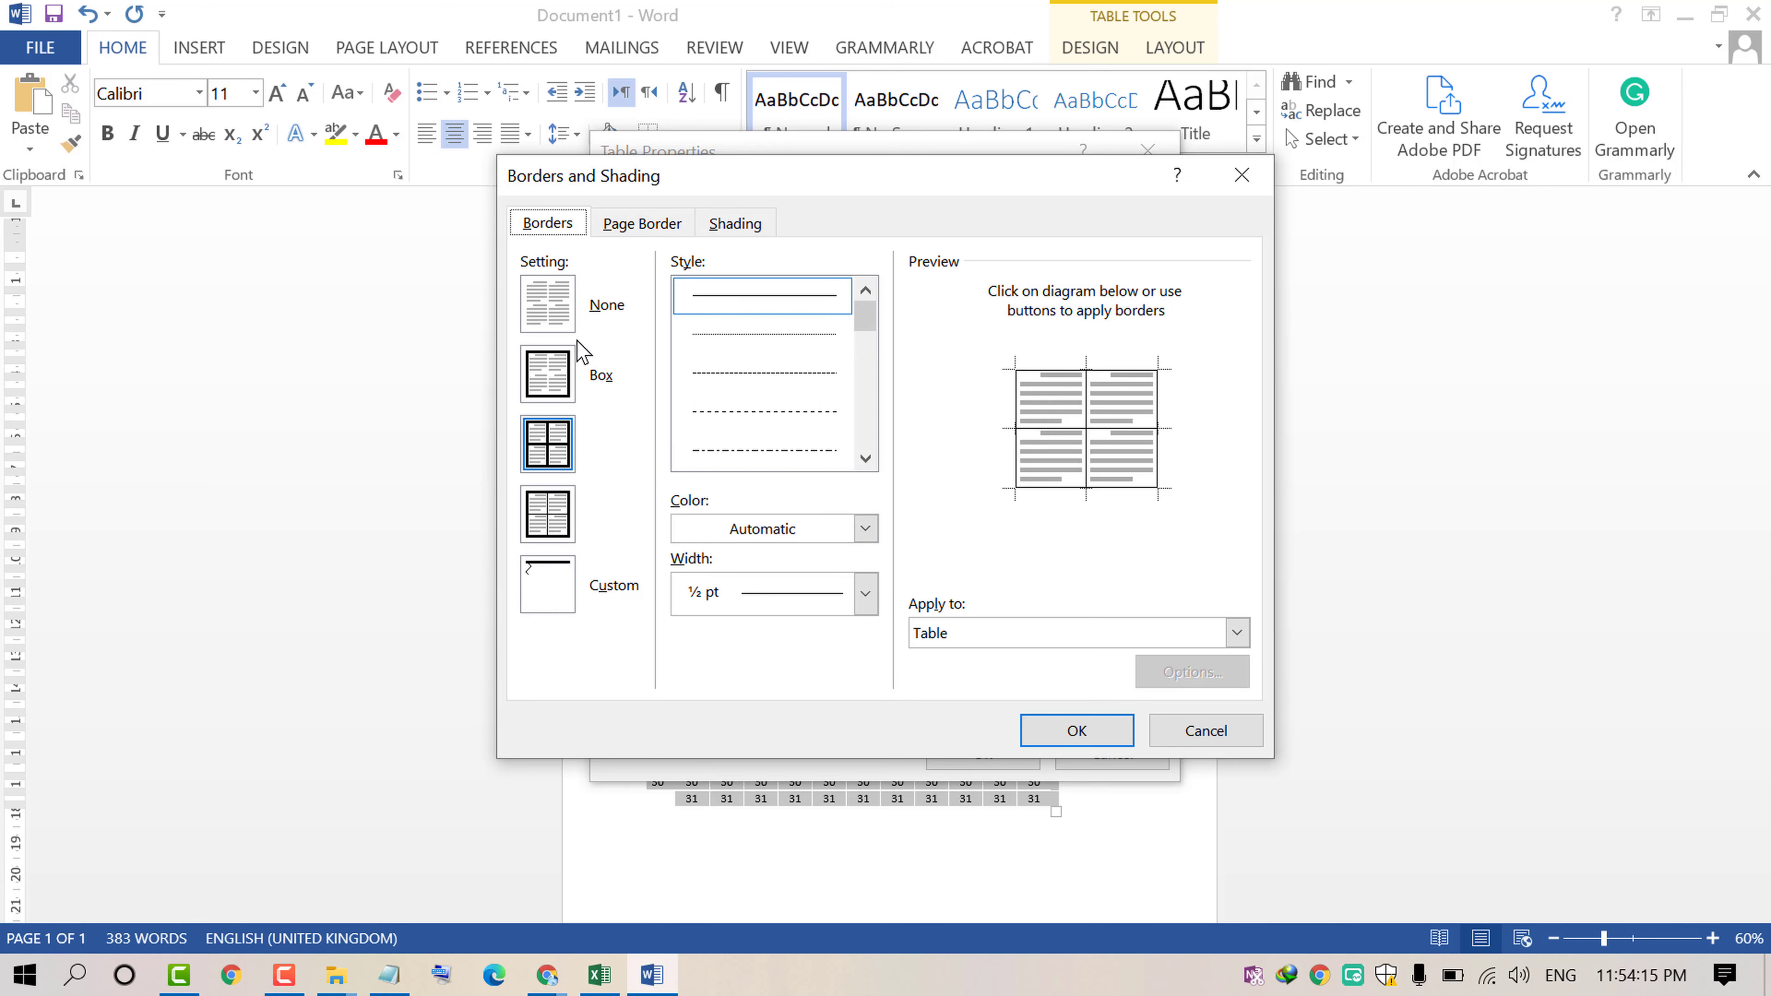
{"action": "left_click", "coordinate": [546, 444]}
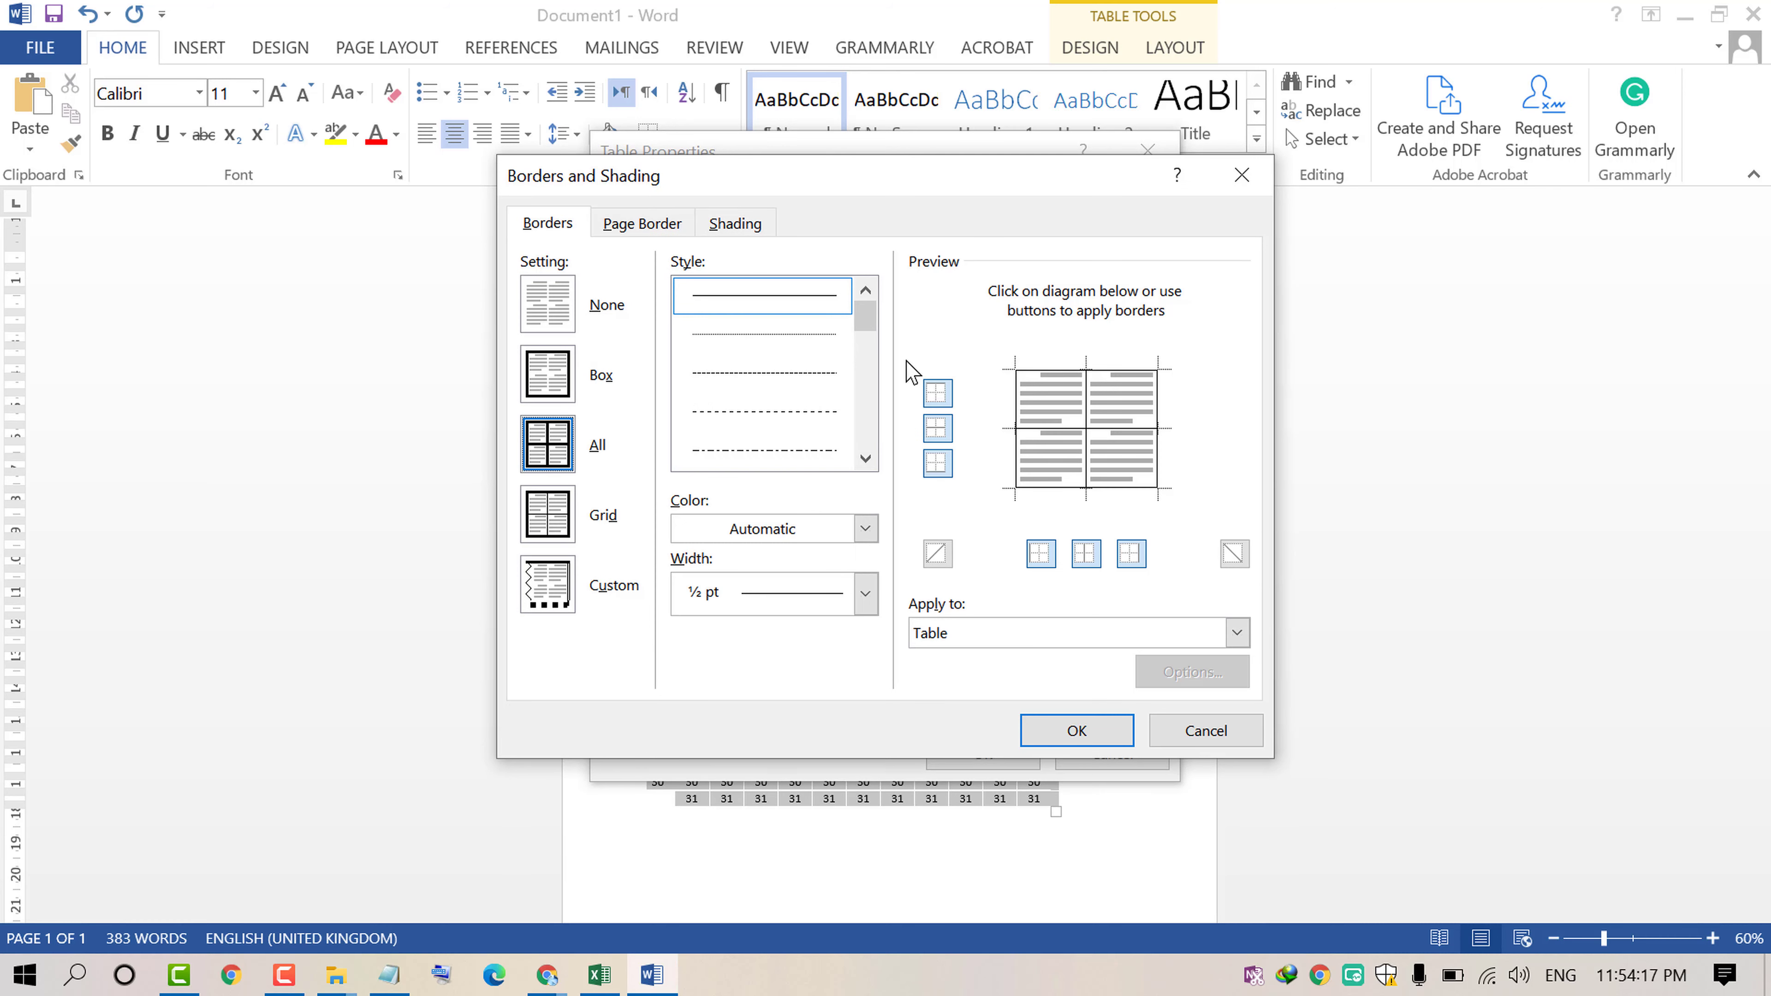
{"action": "left_click", "coordinate": [810, 301]}
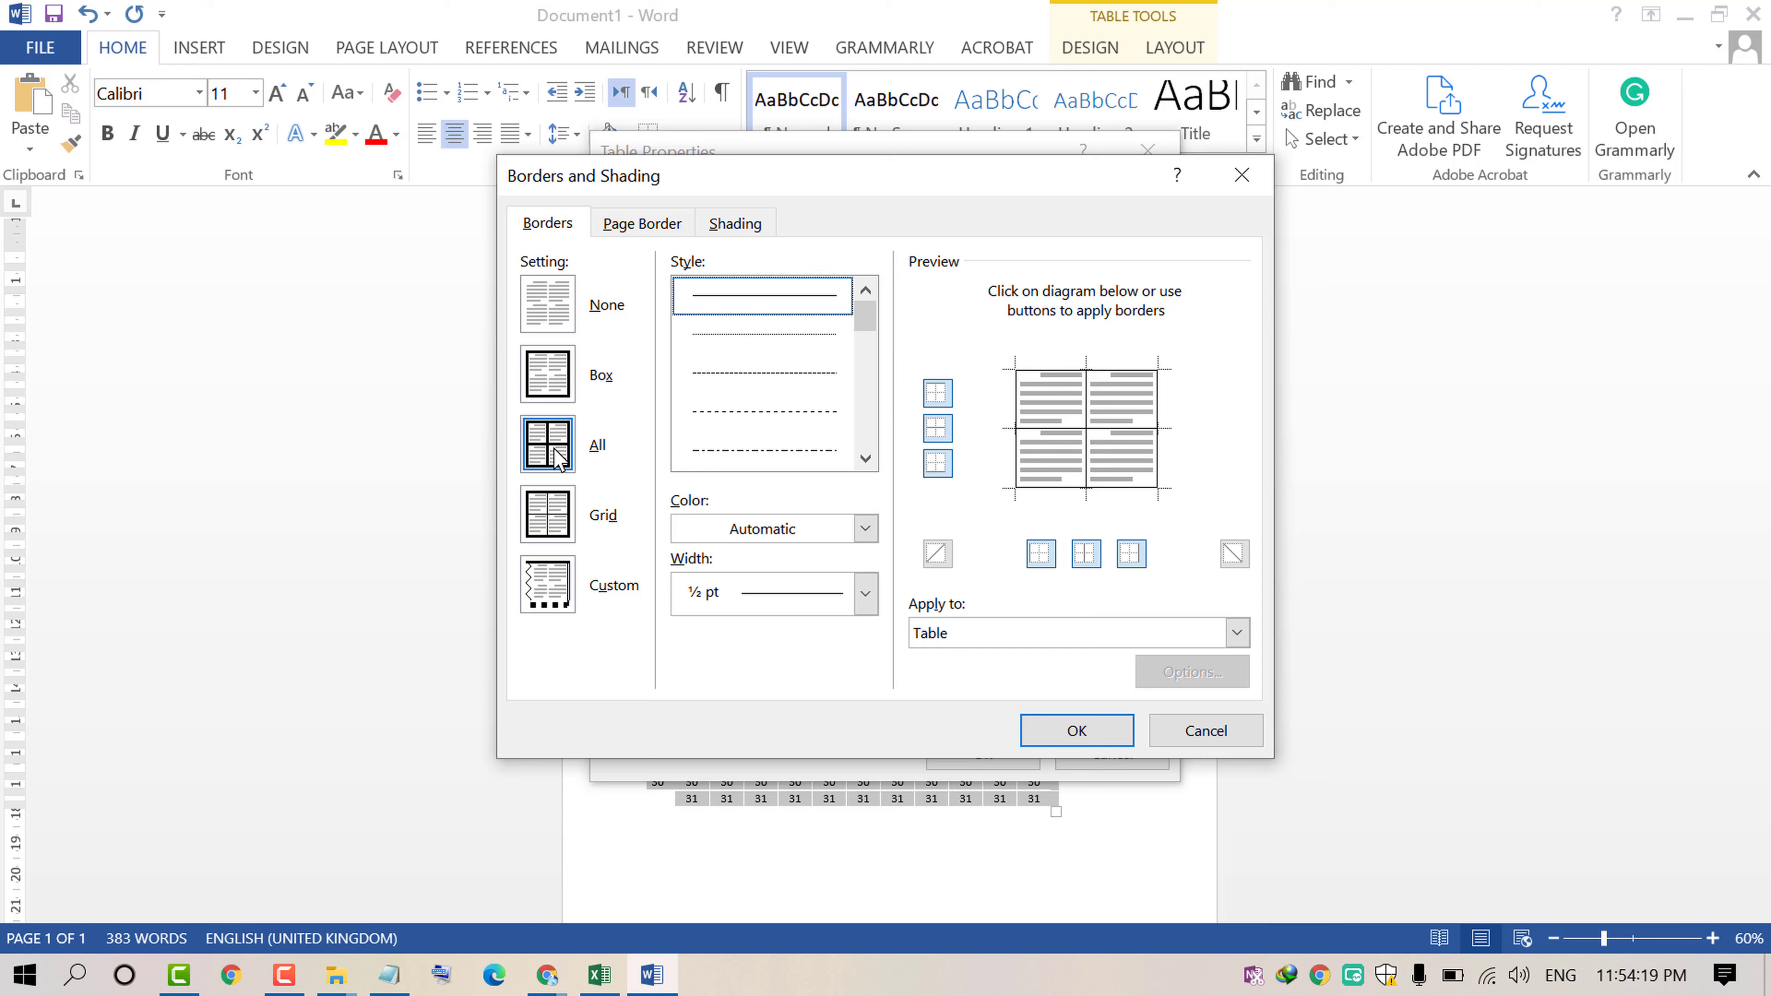
{"action": "left_click", "coordinate": [1061, 733]}
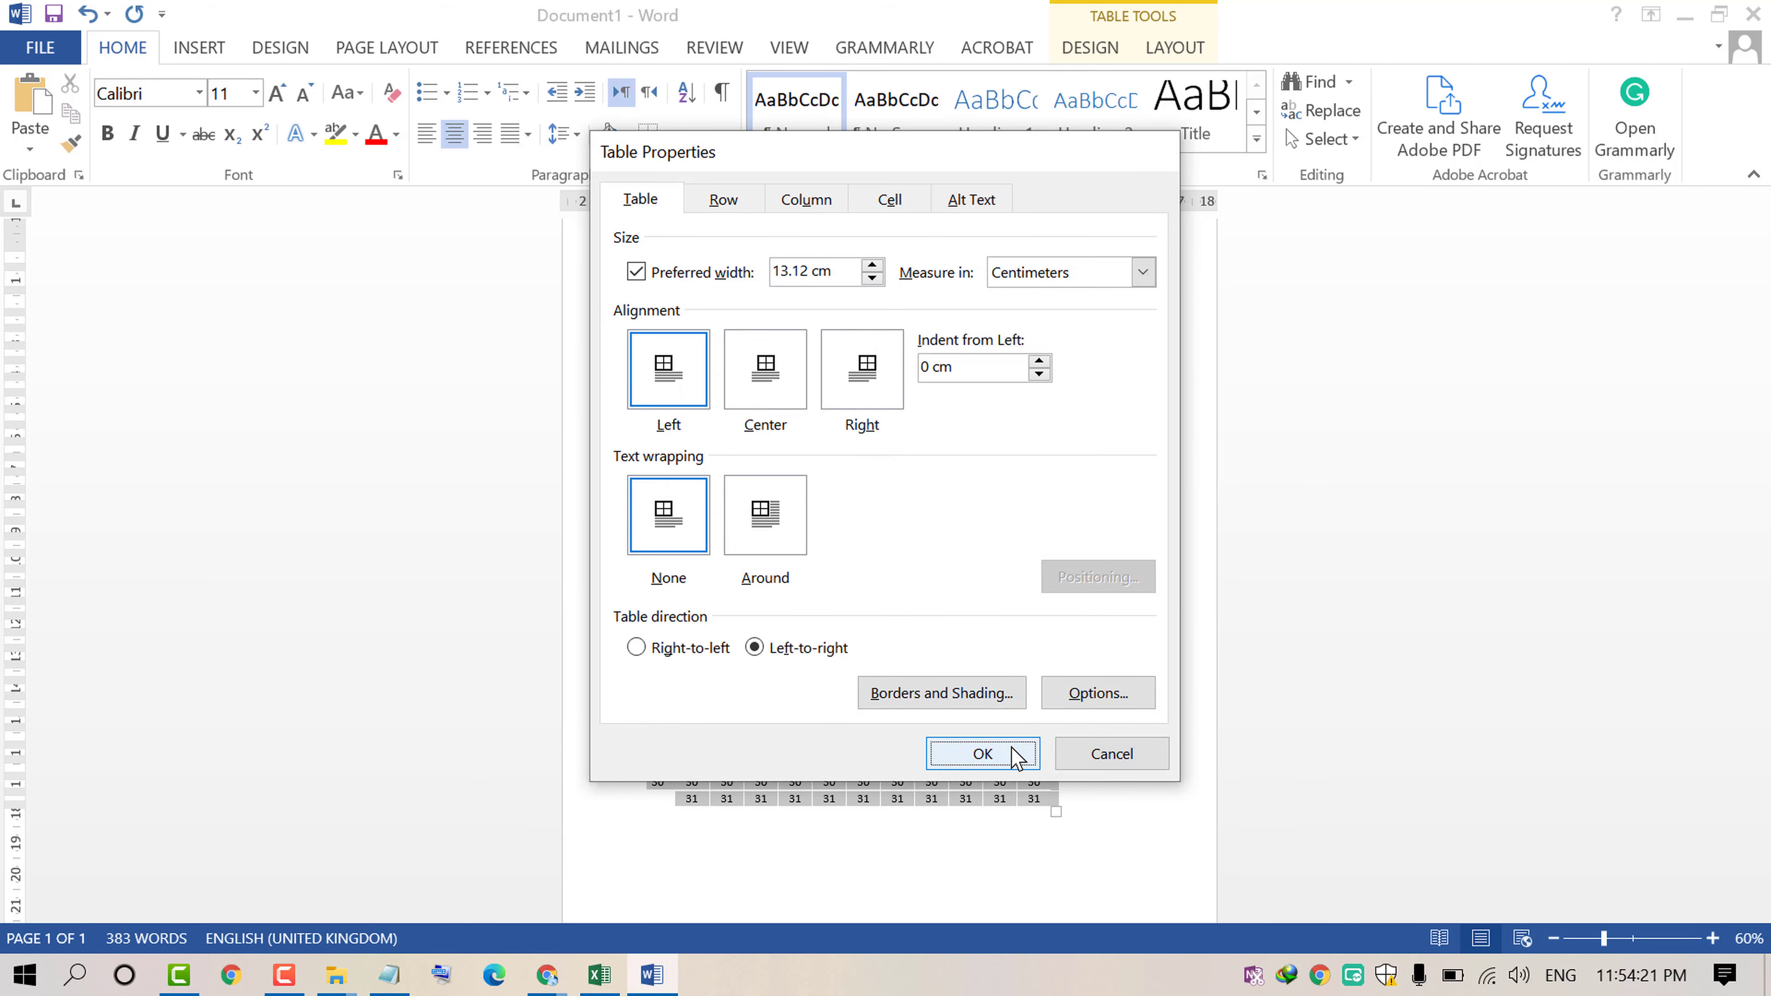
{"action": "left_click", "coordinate": [1015, 757]}
Step: Scroll through the bordered table to review the month columns and day rows
{"action": "left_click", "coordinate": [1166, 664]}
{"action": "scroll", "coordinate": [912, 561], "scroll_direction": "up", "scroll_amount": 4, "text": "ctrl"}
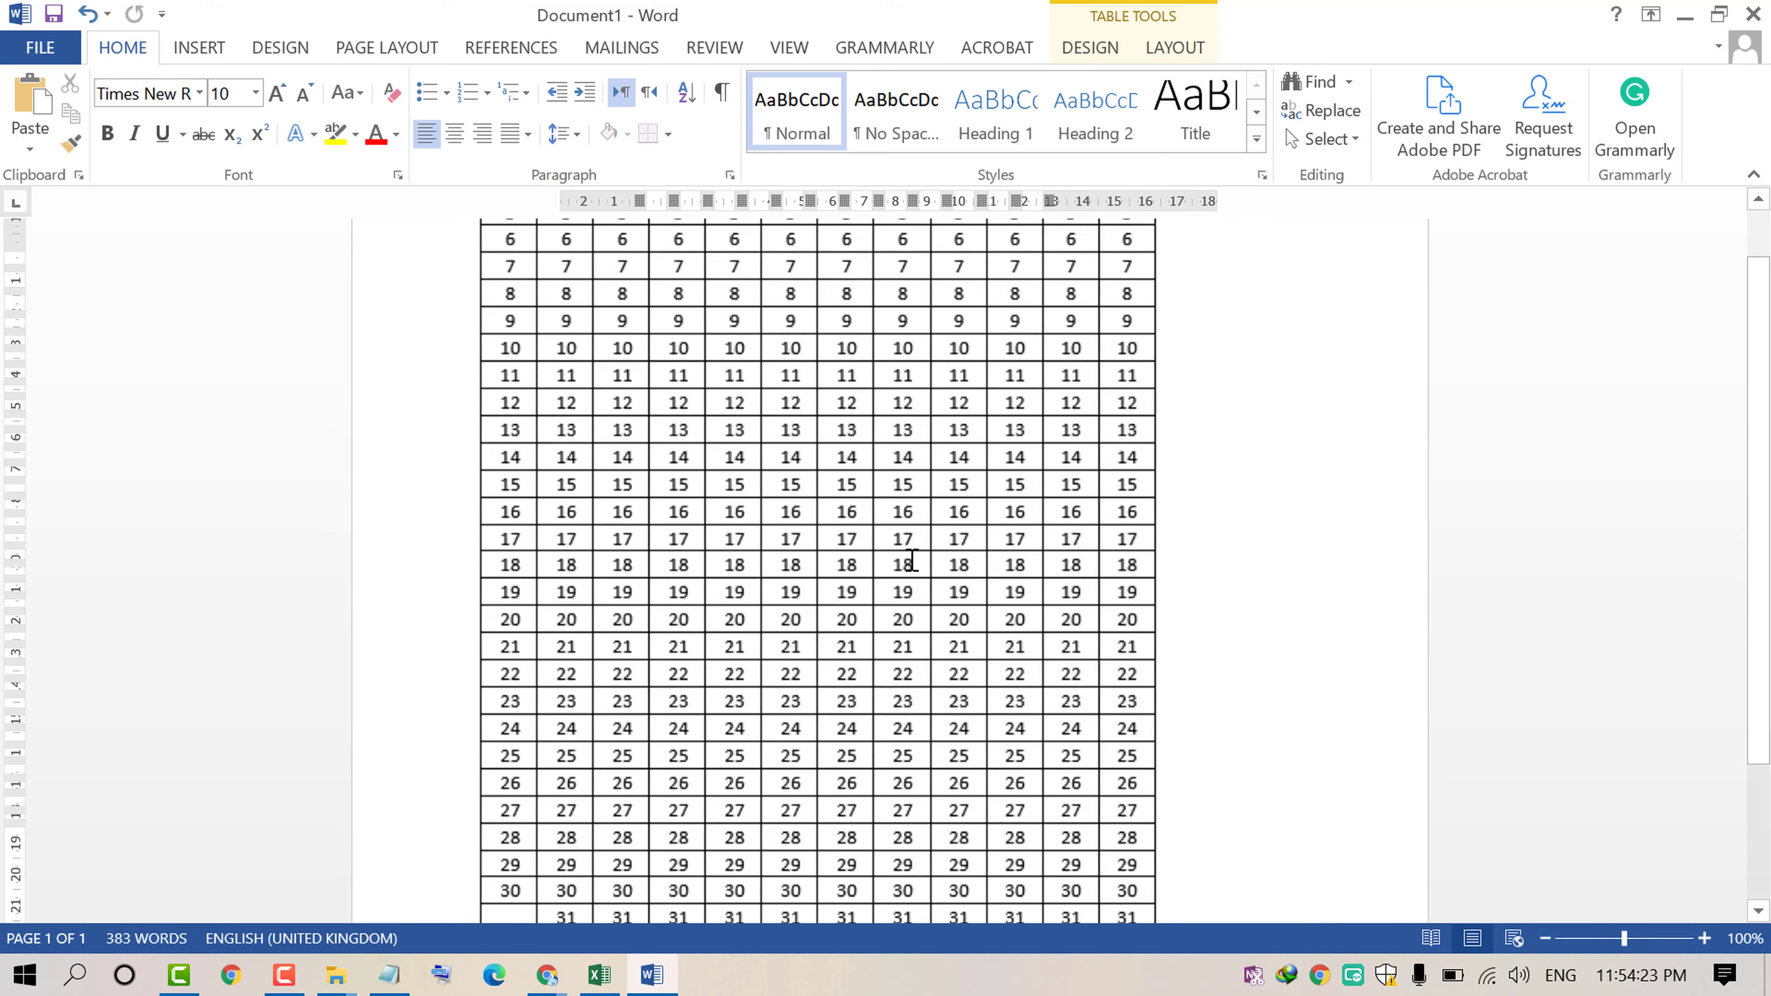
{"action": "scroll", "coordinate": [912, 560], "scroll_direction": "up", "scroll_amount": 5}
{"action": "scroll", "coordinate": [912, 560], "scroll_direction": "down", "scroll_amount": 5}
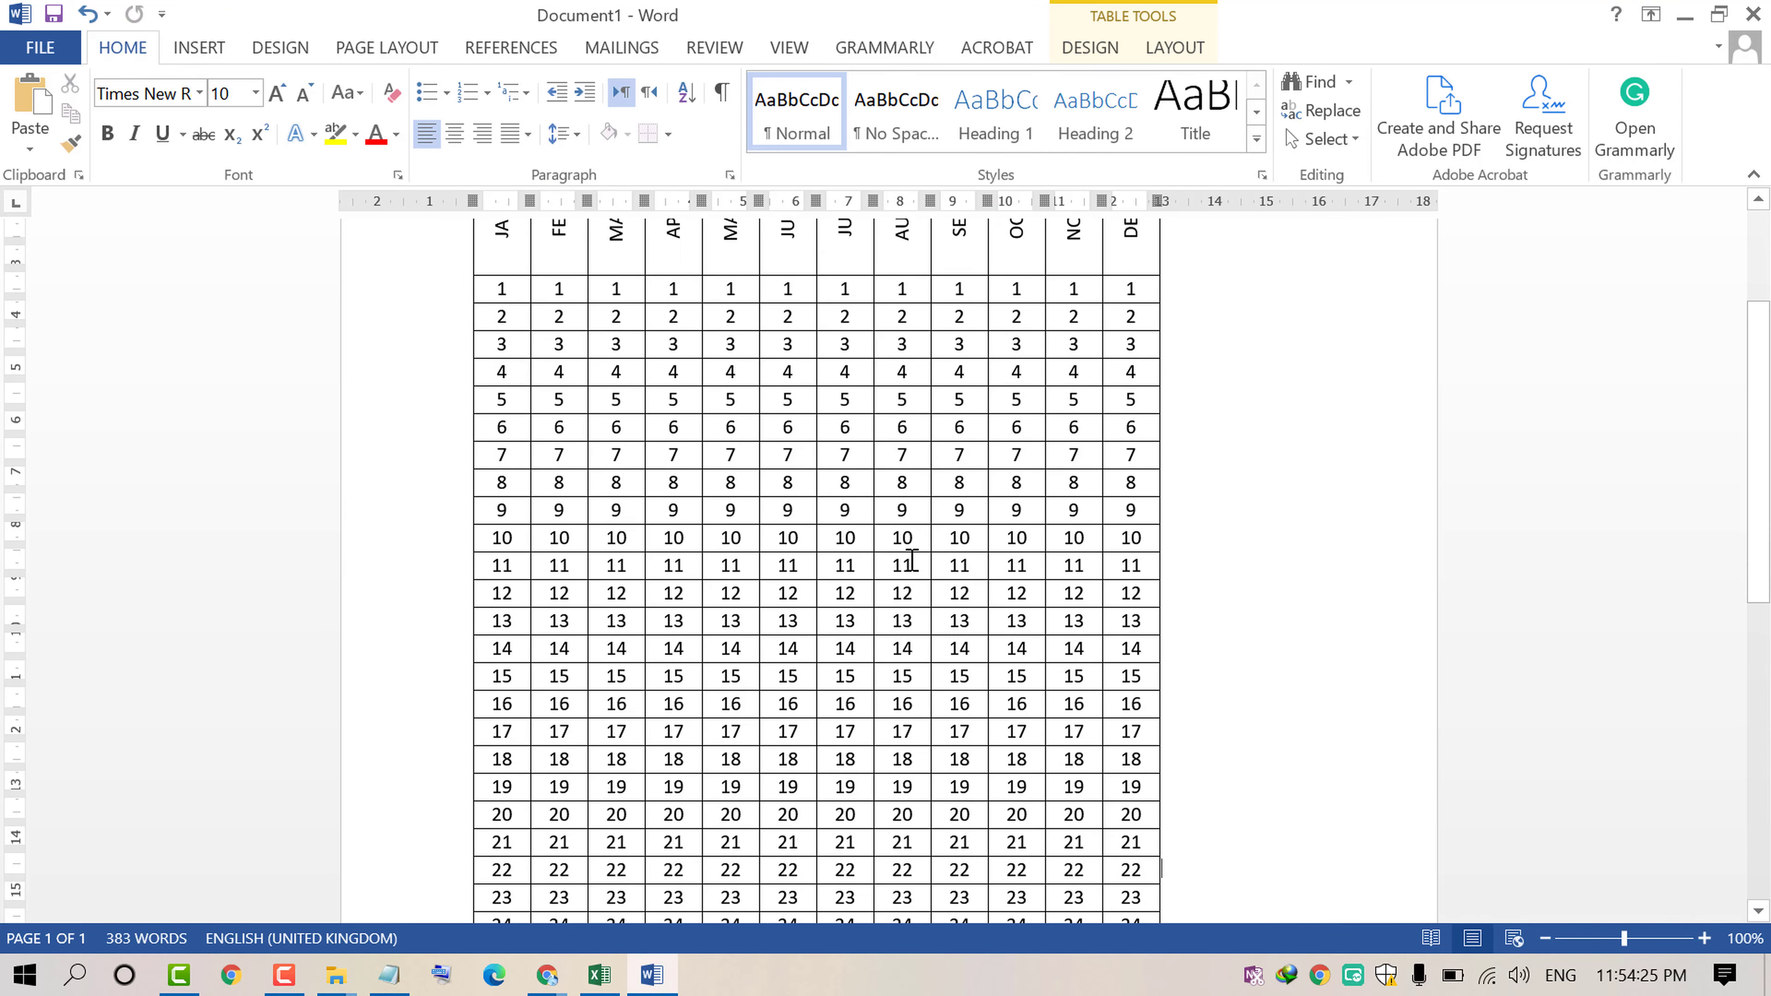
{"action": "scroll", "coordinate": [911, 560], "scroll_direction": "up", "scroll_amount": 4}
{"action": "scroll", "coordinate": [912, 557], "scroll_direction": "up", "scroll_amount": 1}
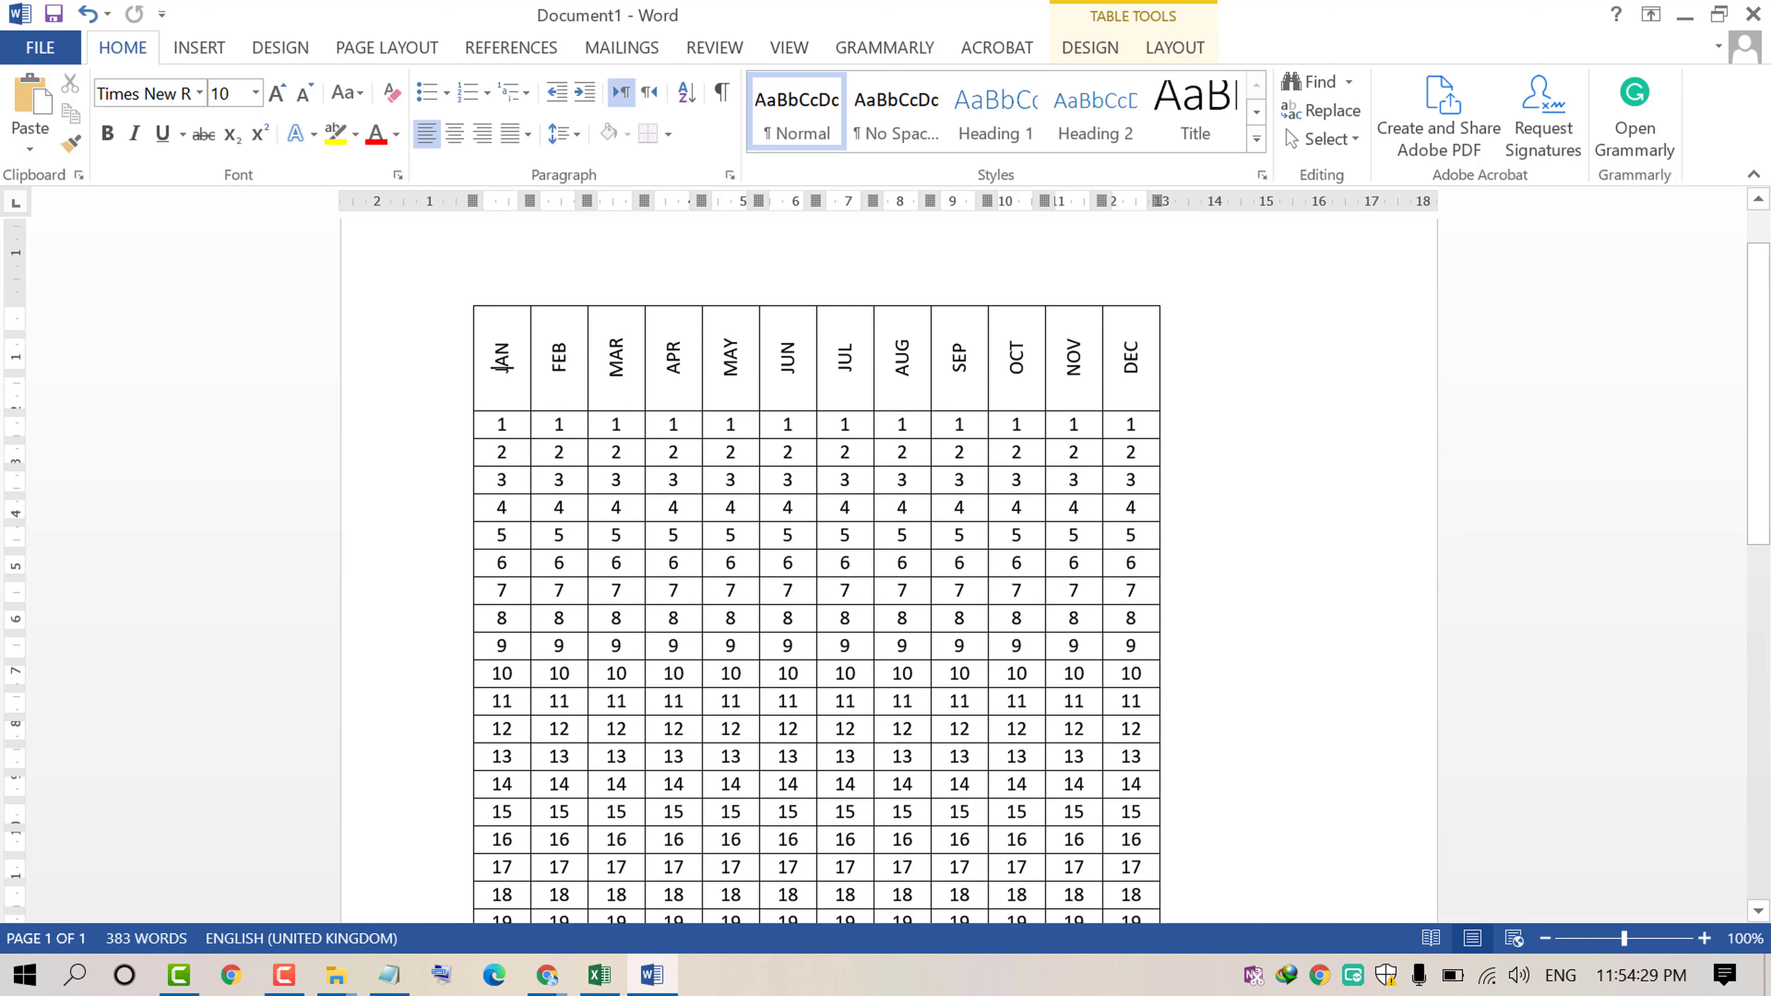
{"action": "left_click", "coordinate": [501, 427]}
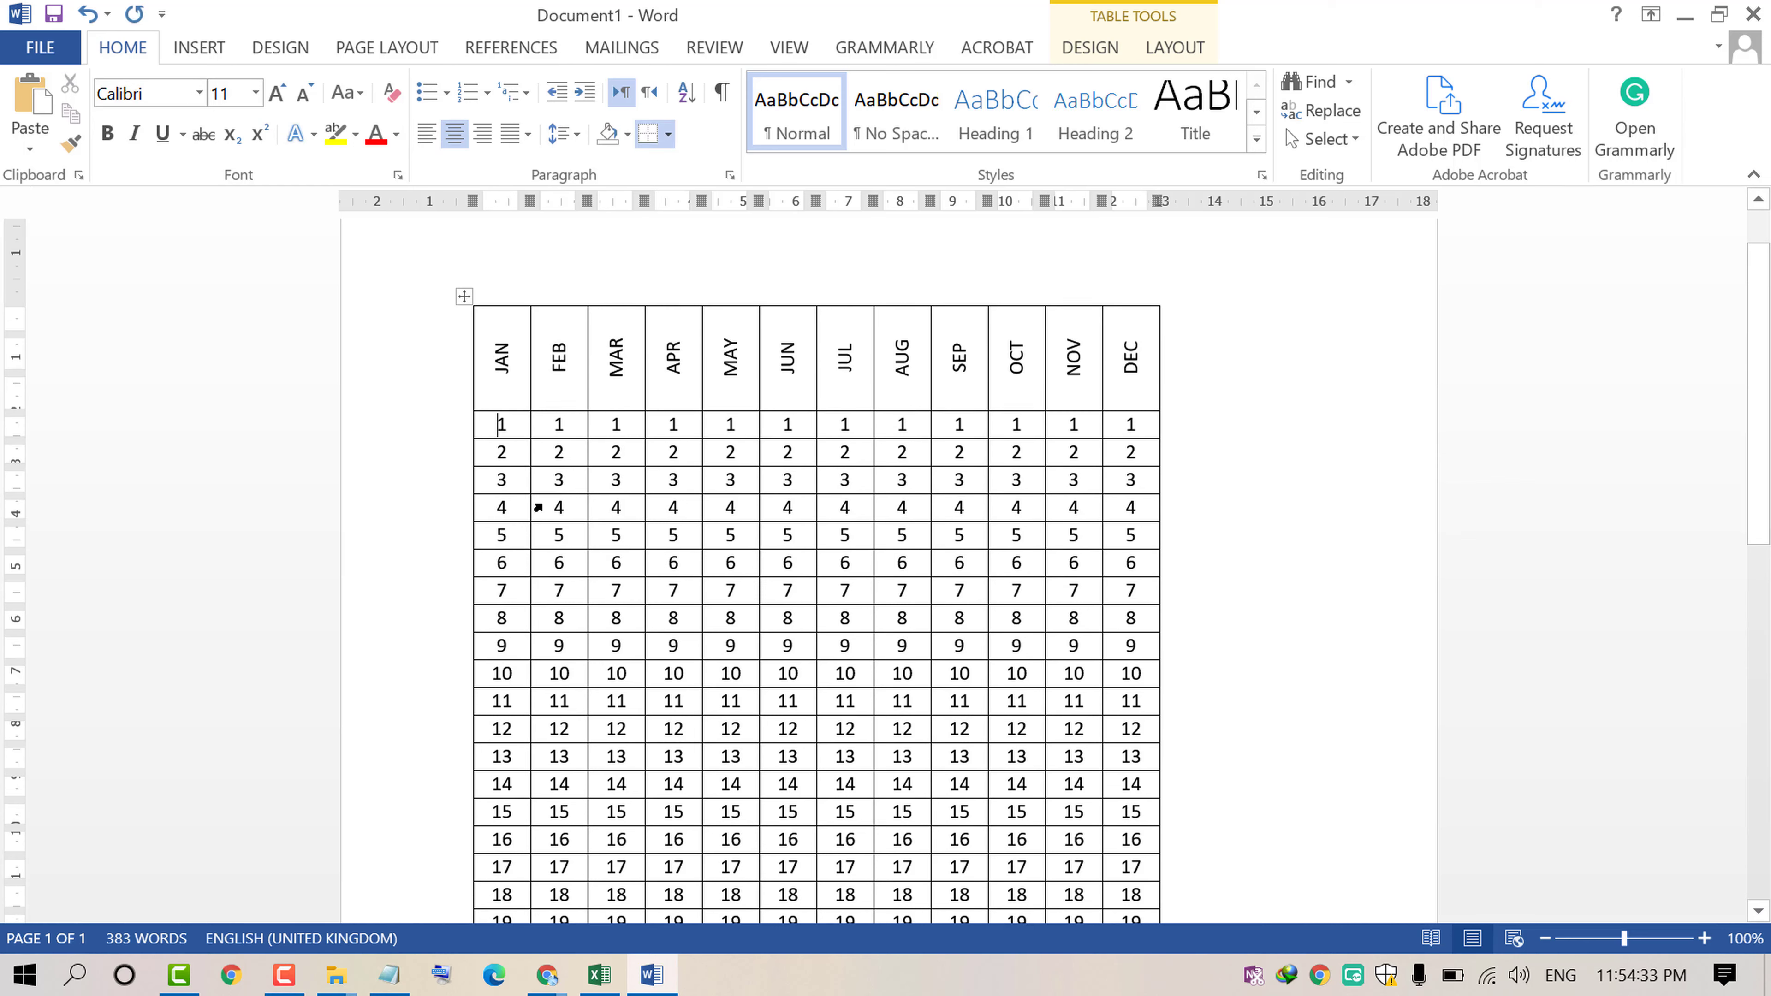
{"action": "scroll", "coordinate": [618, 522], "scroll_direction": "down", "scroll_amount": 3}
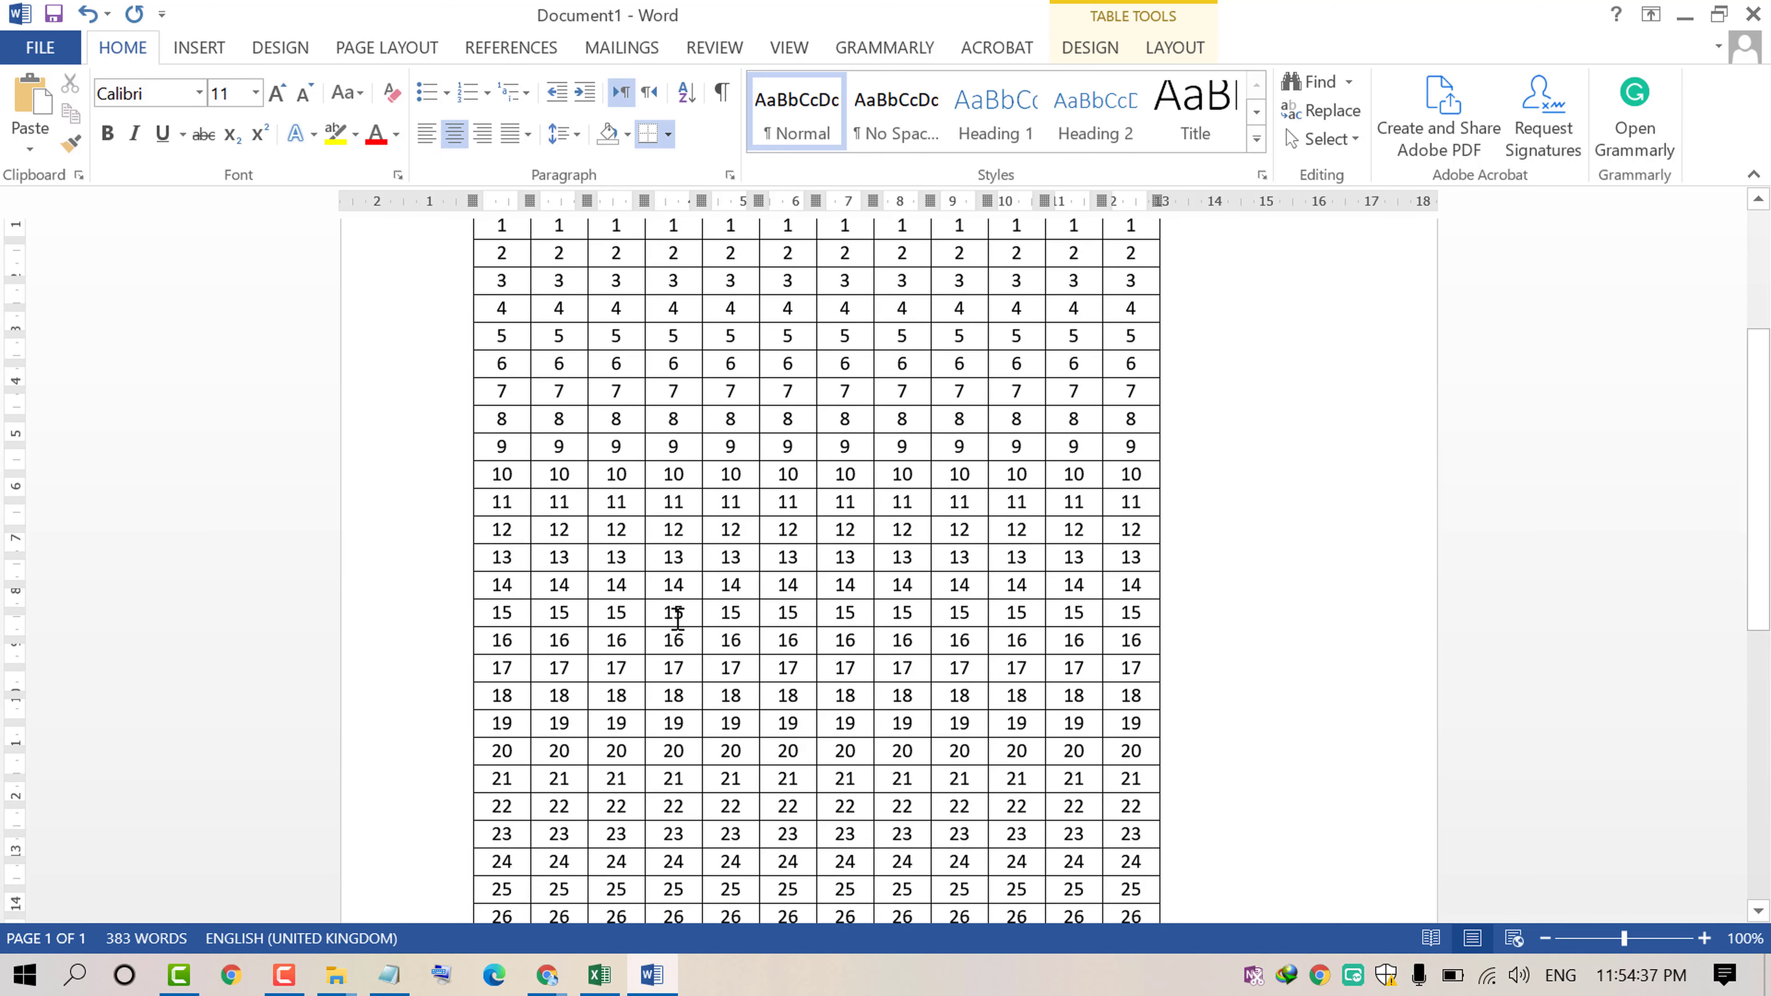
{"action": "scroll", "coordinate": [676, 611], "scroll_direction": "up", "scroll_amount": 5}
{"action": "scroll", "coordinate": [678, 619], "scroll_direction": "down", "scroll_amount": 3}
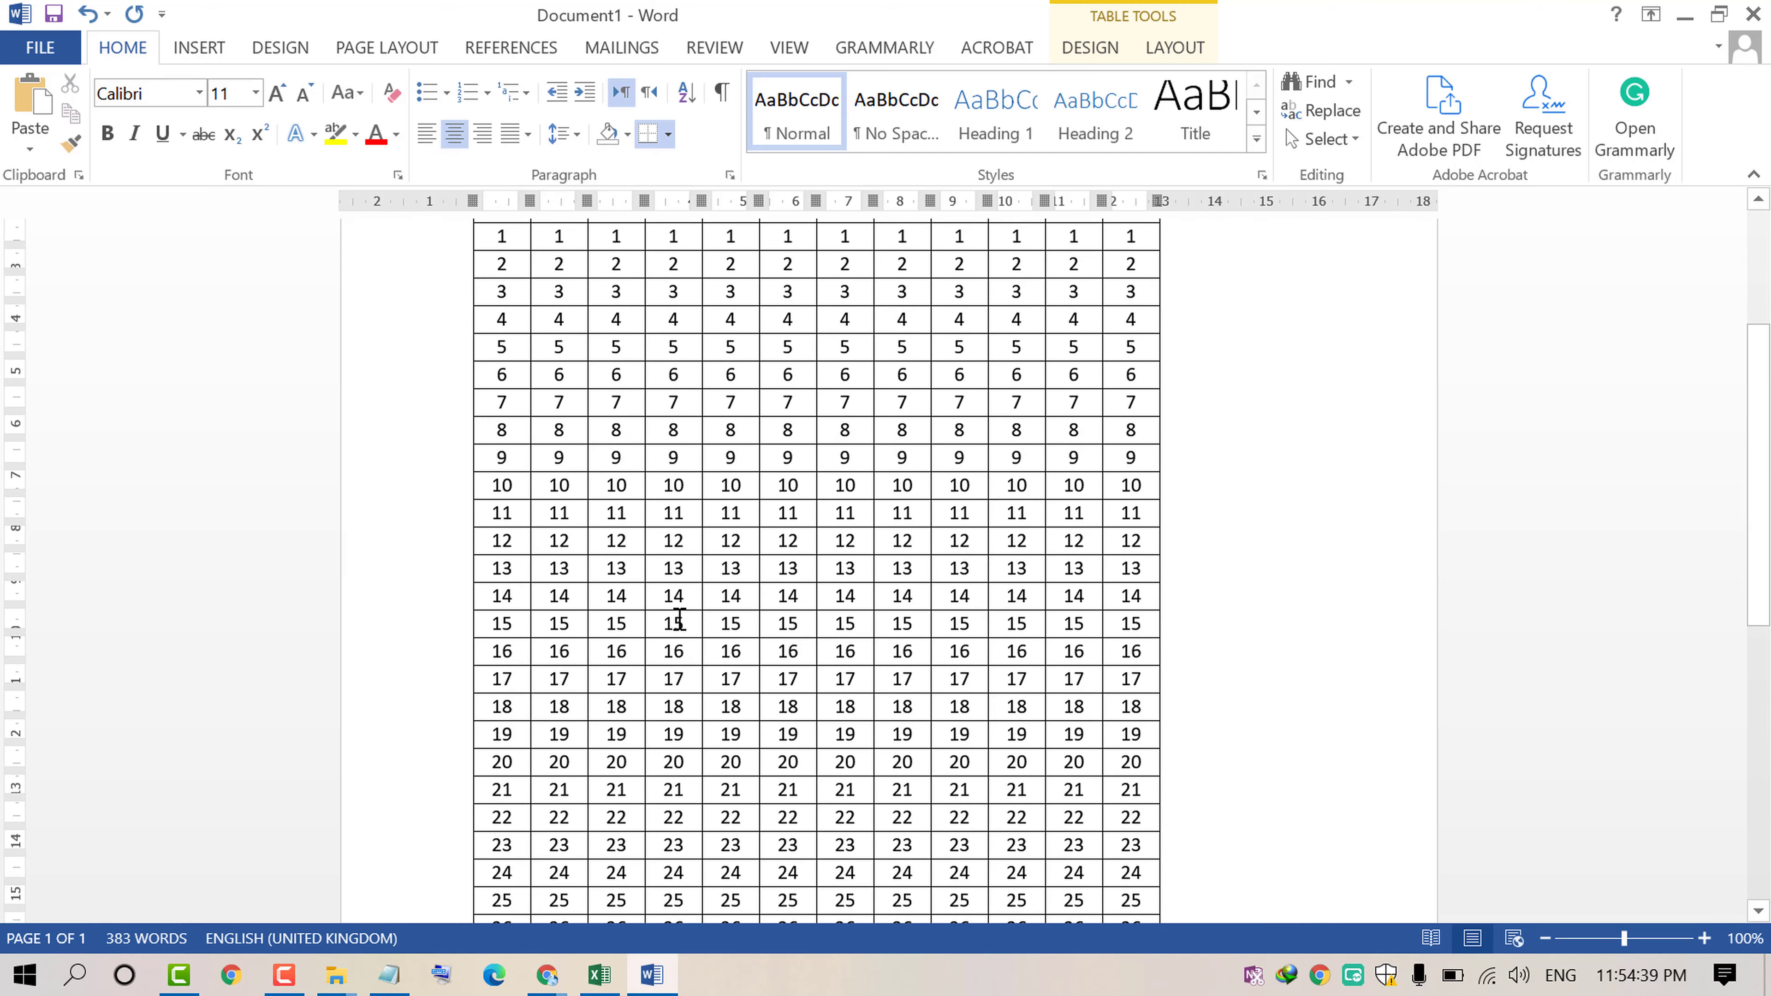
{"action": "scroll", "coordinate": [673, 614], "scroll_direction": "up", "scroll_amount": 3}
{"action": "scroll", "coordinate": [612, 538], "scroll_direction": "down", "scroll_amount": 10}
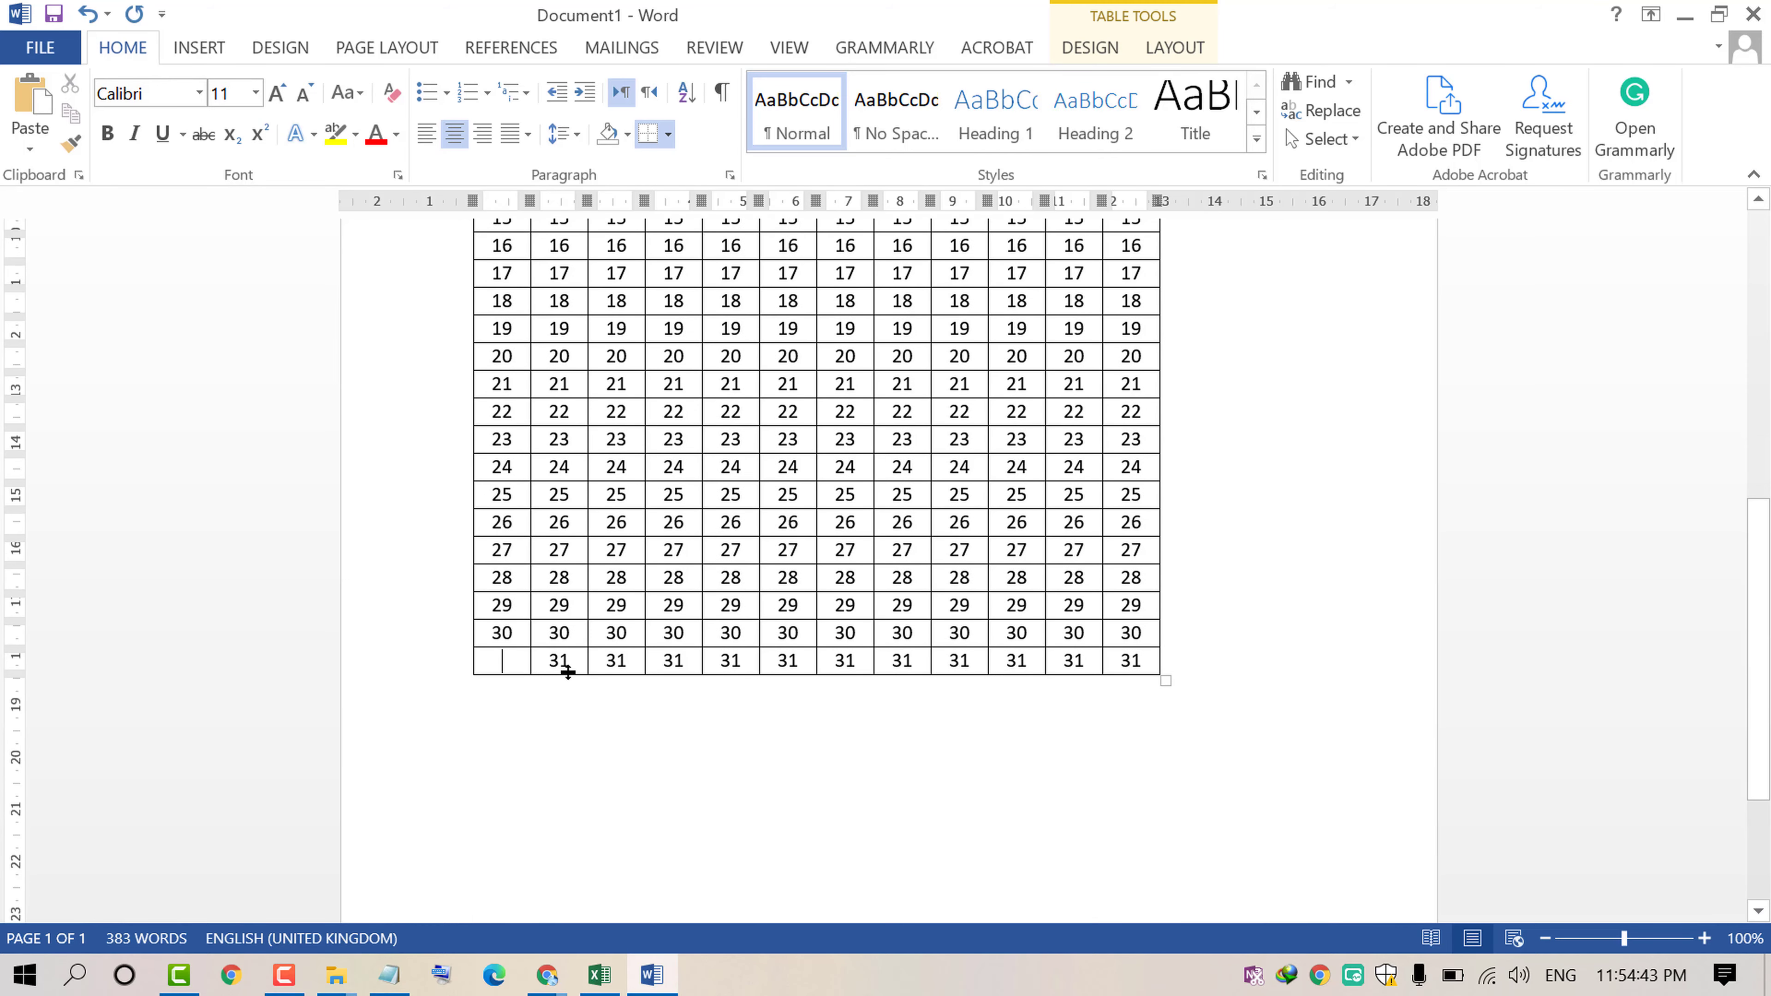
{"action": "left_click", "coordinate": [697, 755]}
{"action": "scroll", "coordinate": [697, 728], "scroll_direction": "up", "scroll_amount": 10}
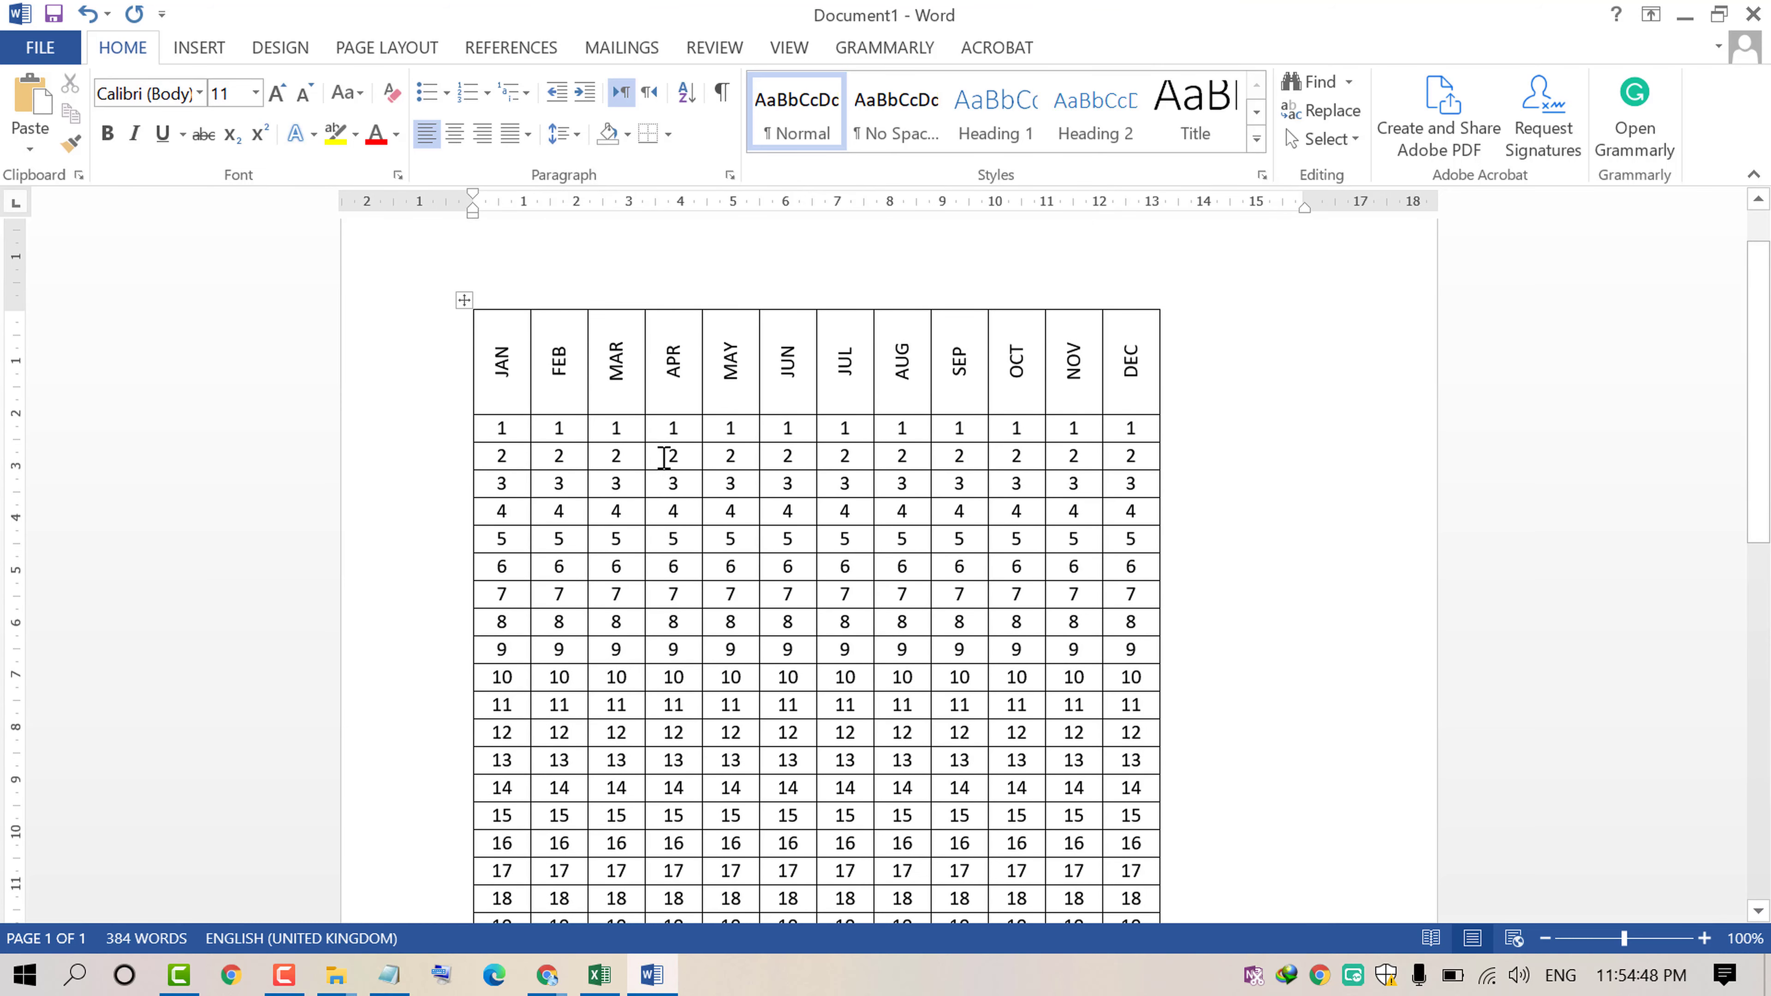